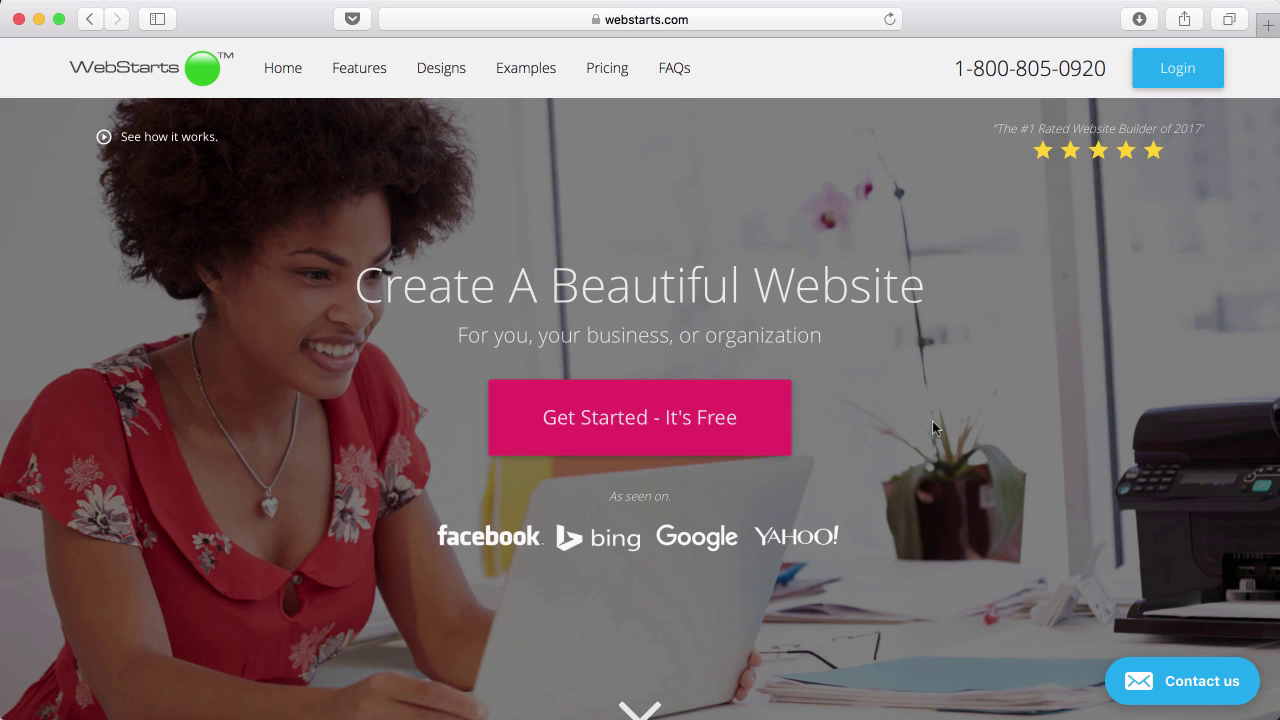
Start a free website and choose the Jewelry Store template from the Store designs.
left_click(632, 420)
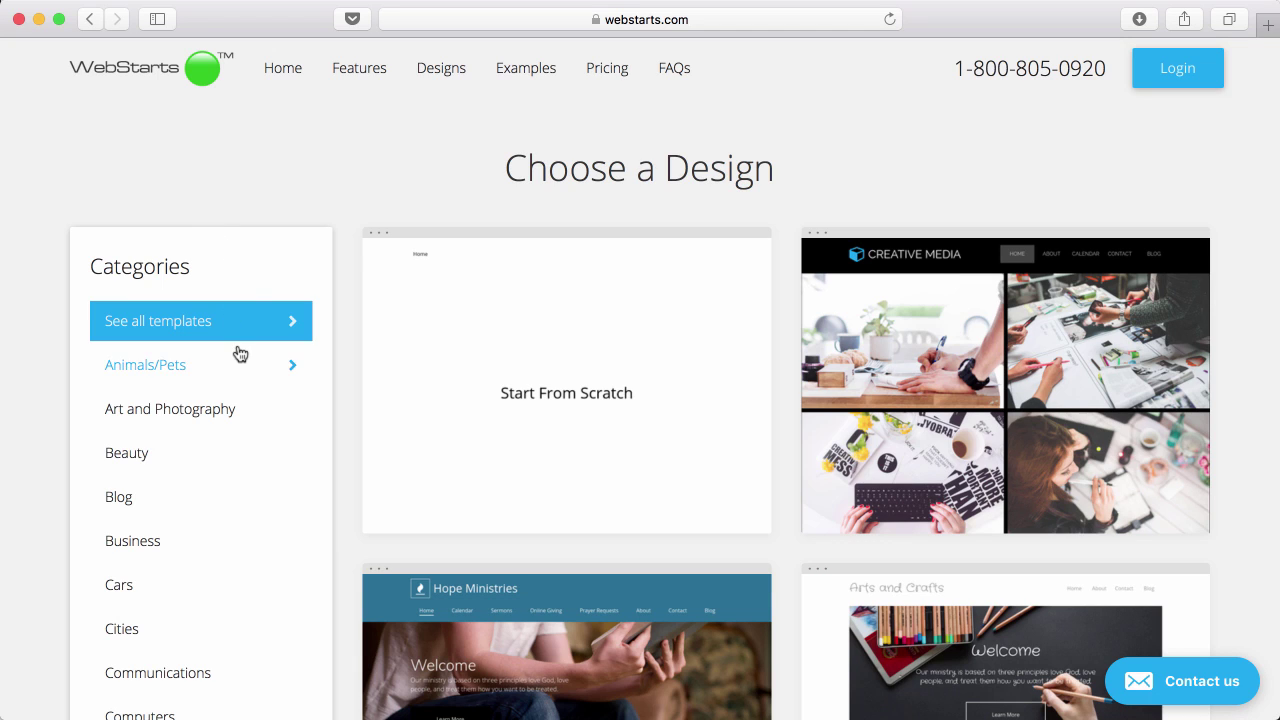
scroll(240, 354, "down", 10)
scroll(240, 354, "down", 15)
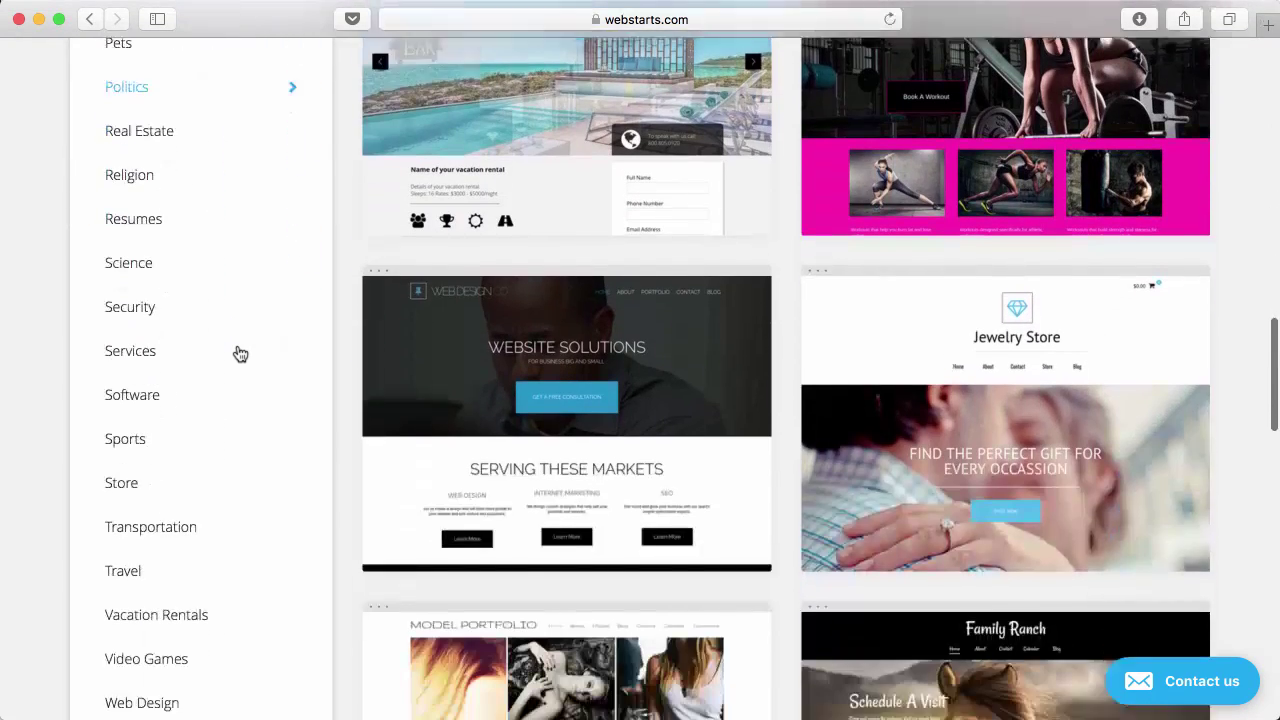
scroll(240, 354, "down", 2)
left_click(135, 379)
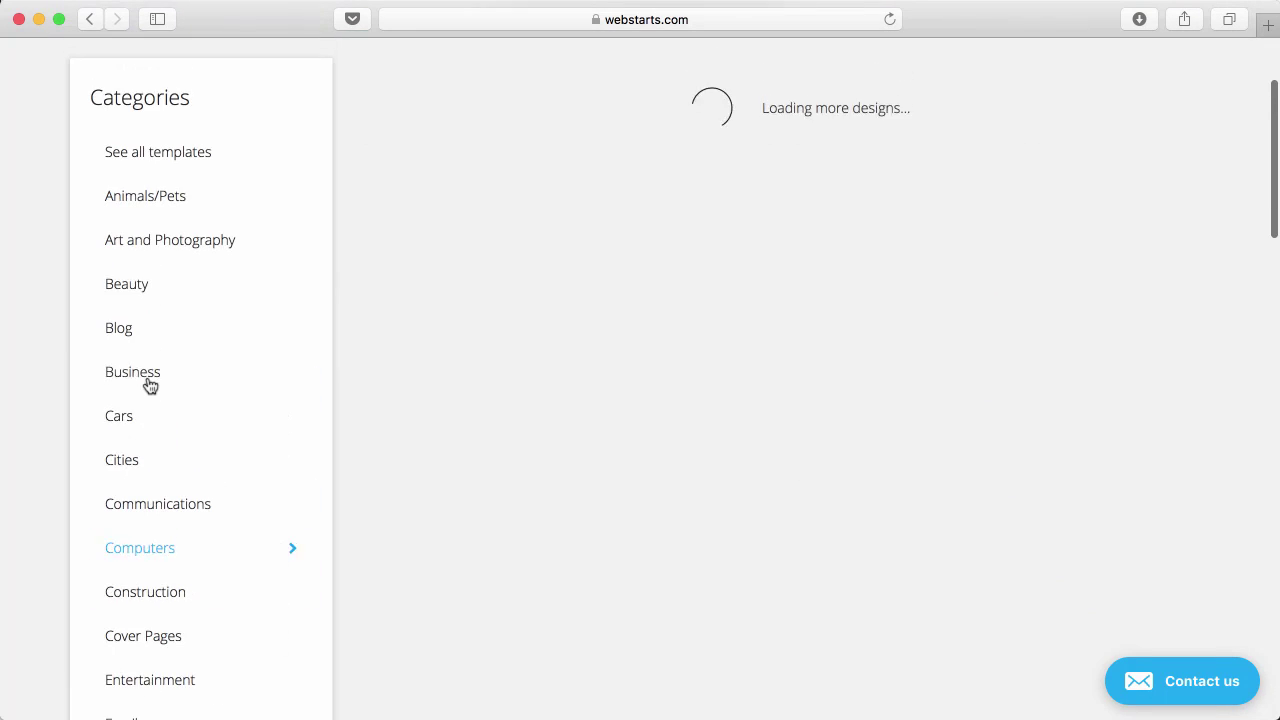
scroll(516, 282, "up", 3)
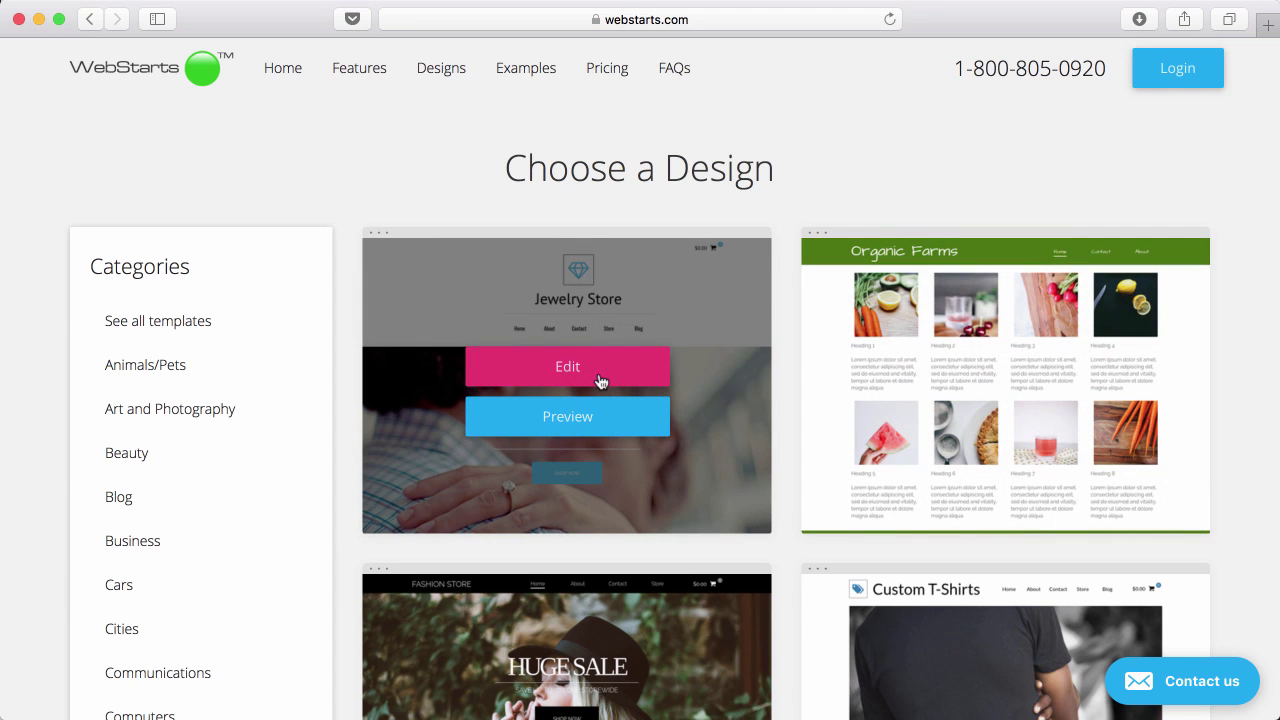
left_click(600, 379)
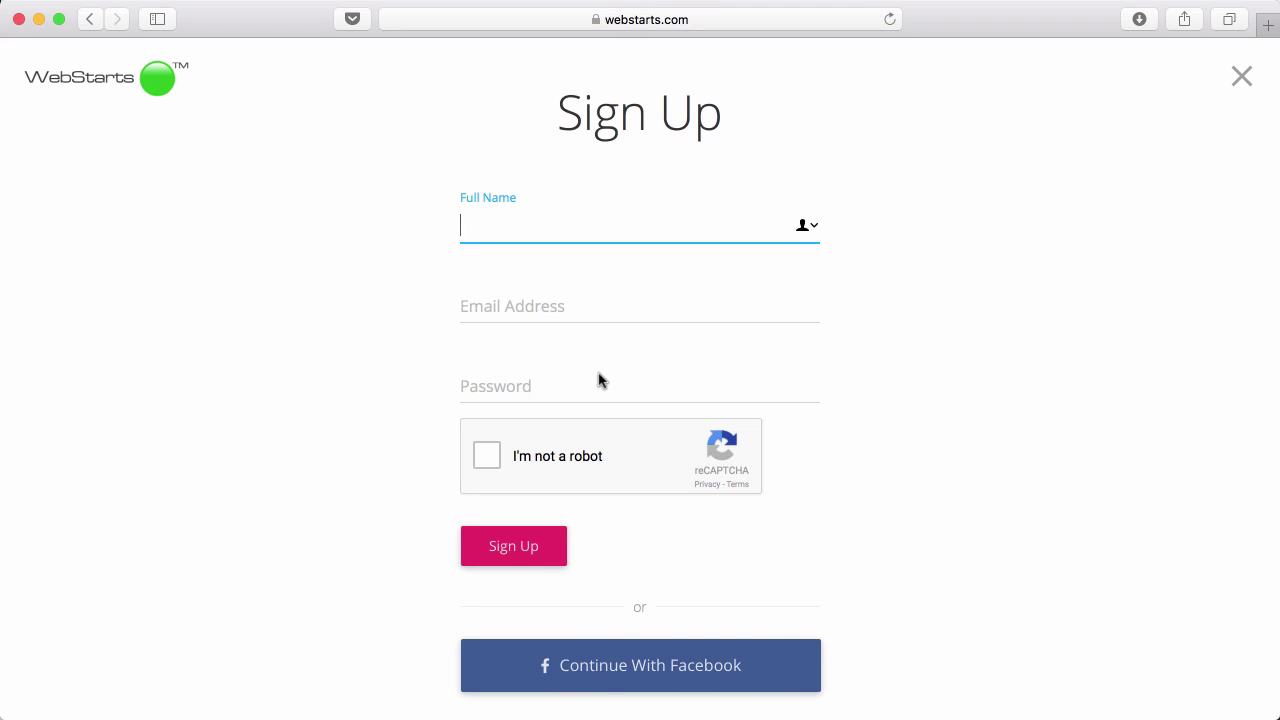
Enter the user's full name and e-mail address in the Sign Up form.
key("Tab")
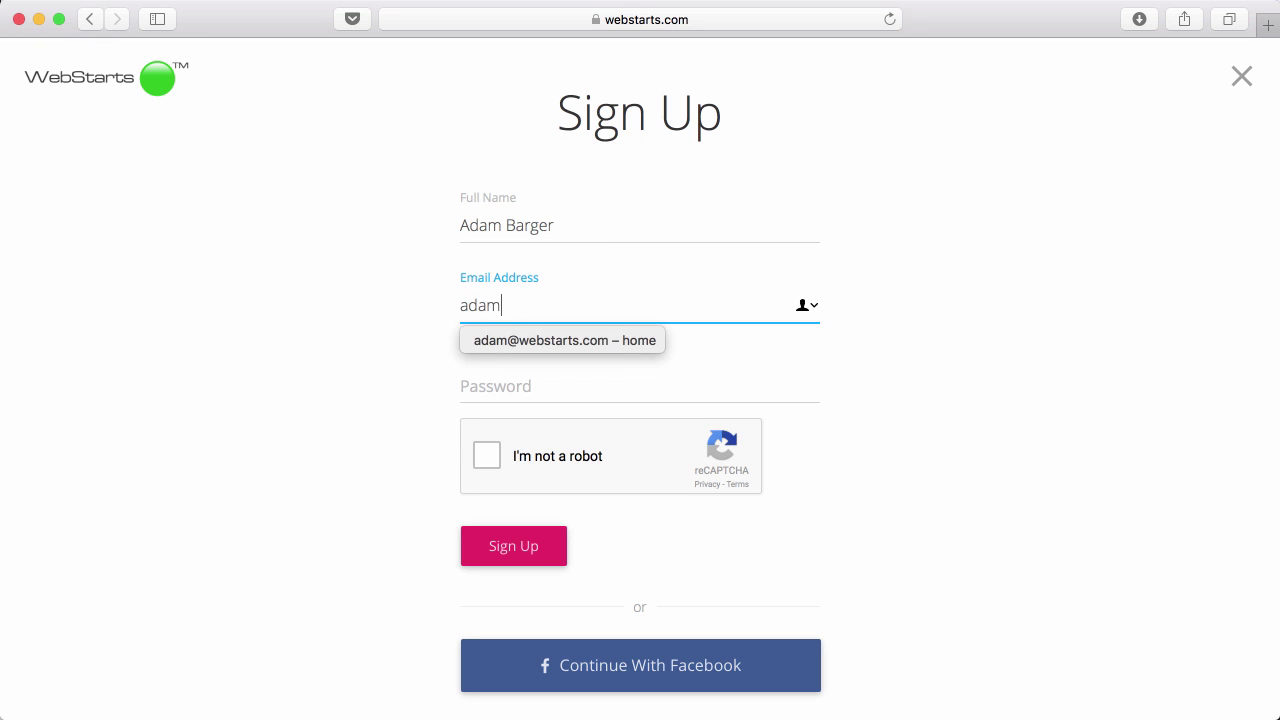
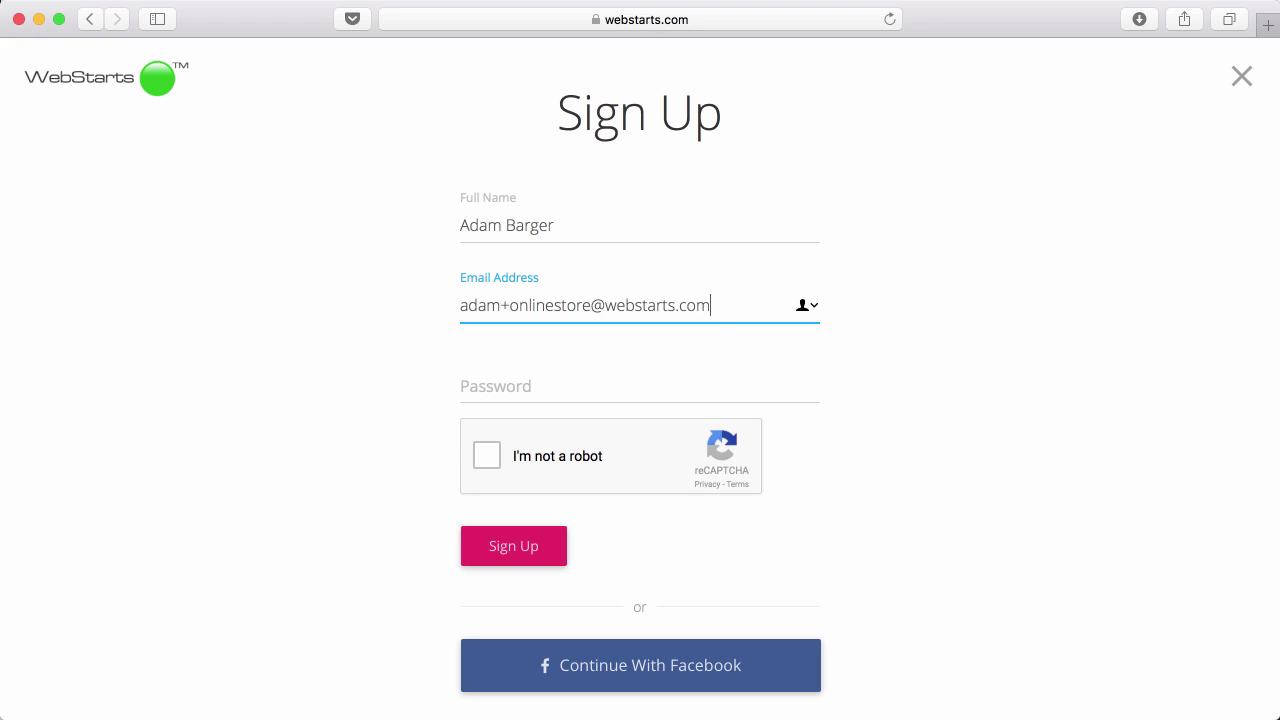
Enter the account password, confirm not a robot, sign up, and decline saving the password.
left_click(520, 386)
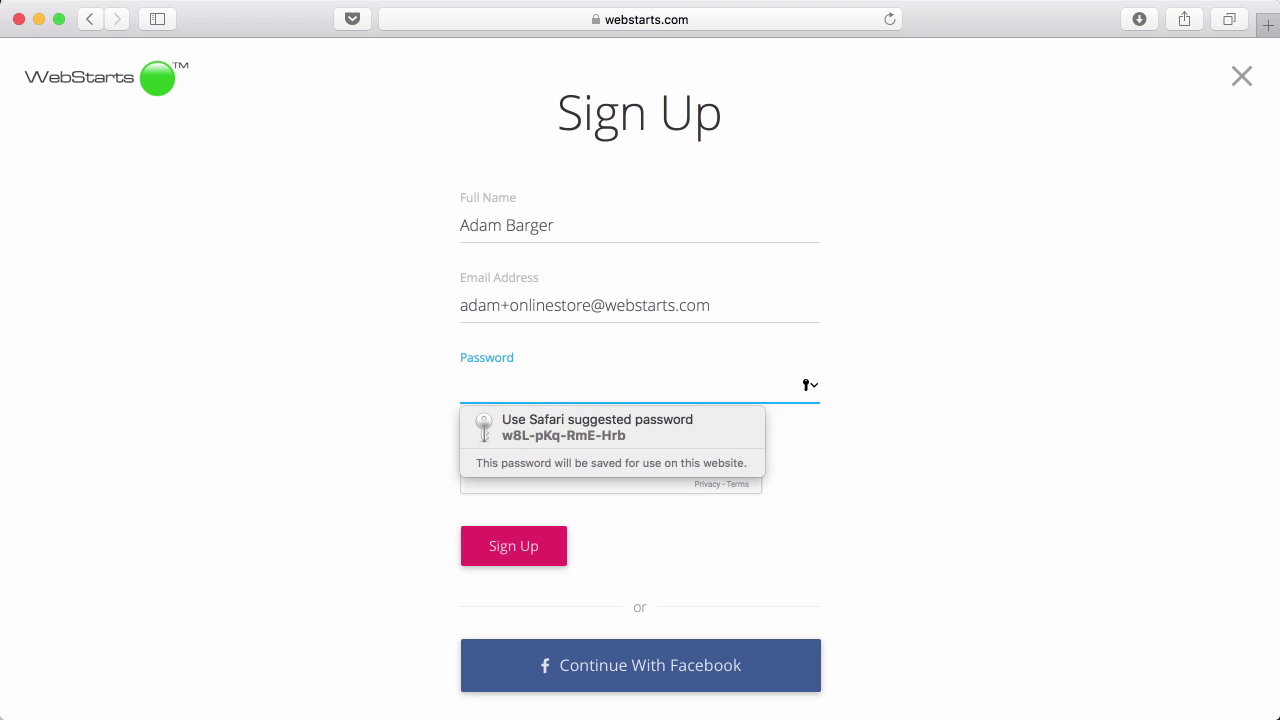
type("••••••")
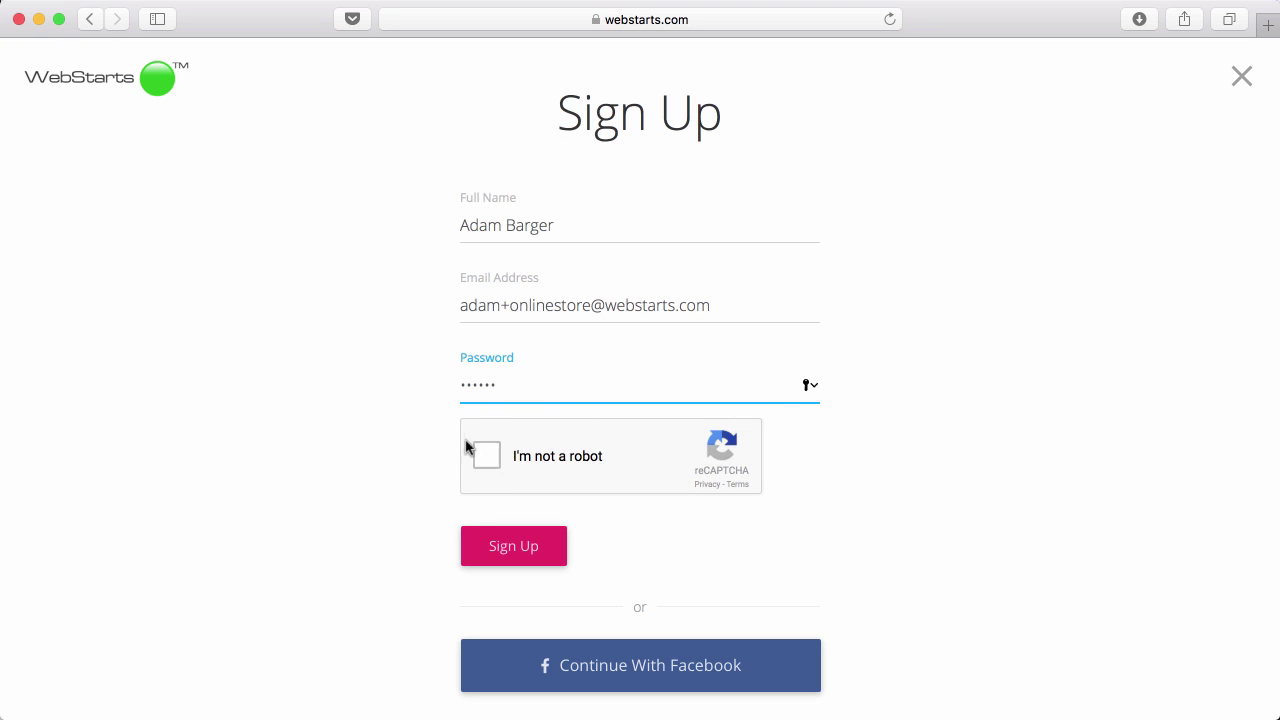
left_click(490, 462)
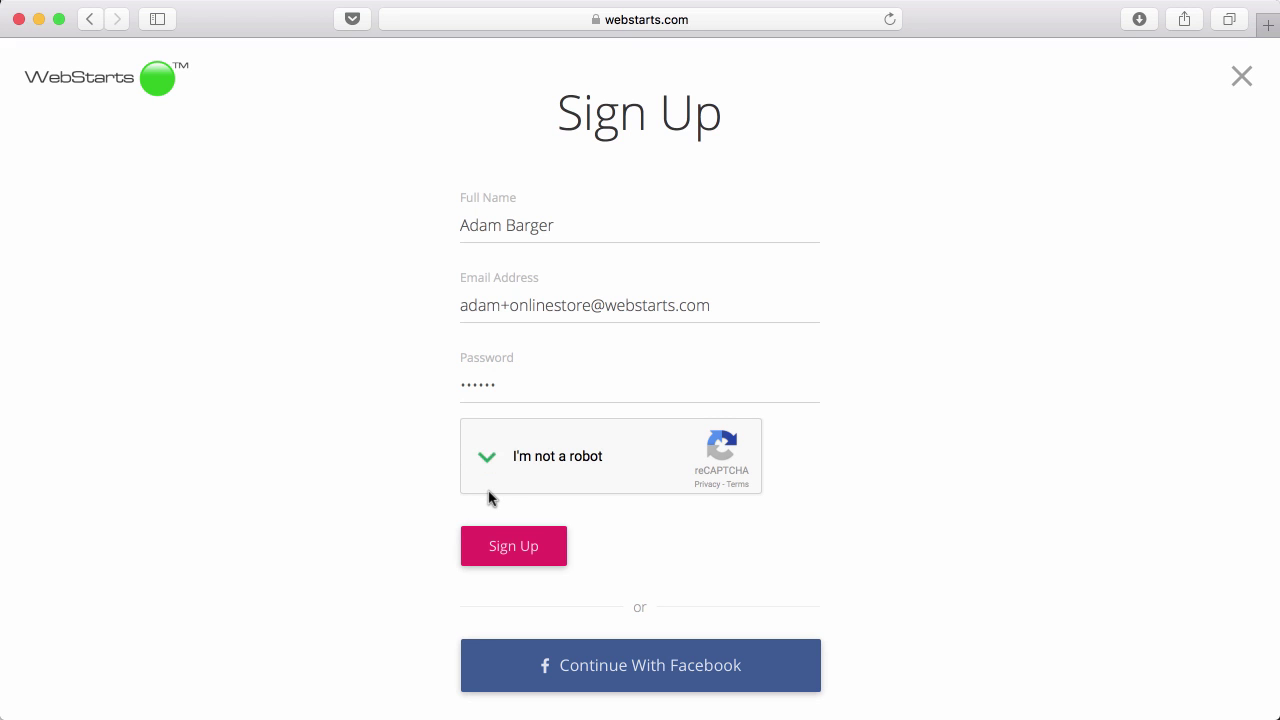
left_click(518, 541)
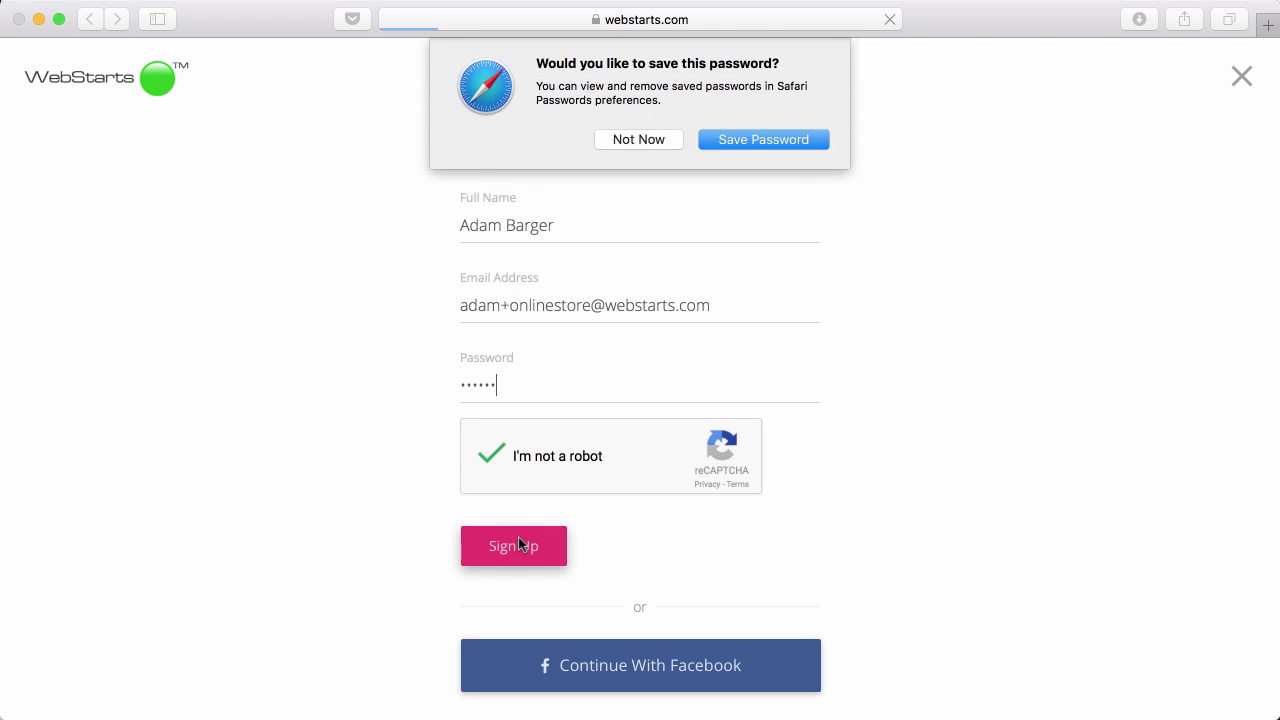
left_click(676, 138)
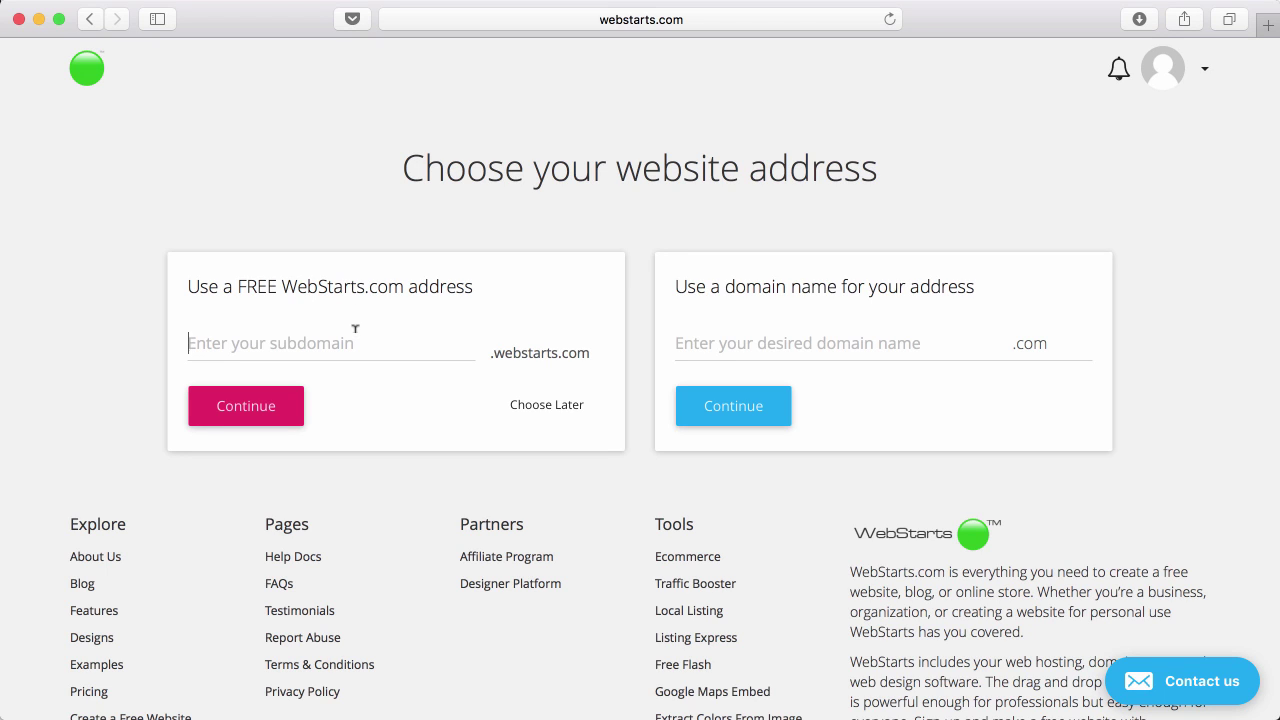
Claim the free subdomain onlinestore1.webstarts.com for the site and continue.
left_click(715, 343)
left_click(416, 347)
type("online")
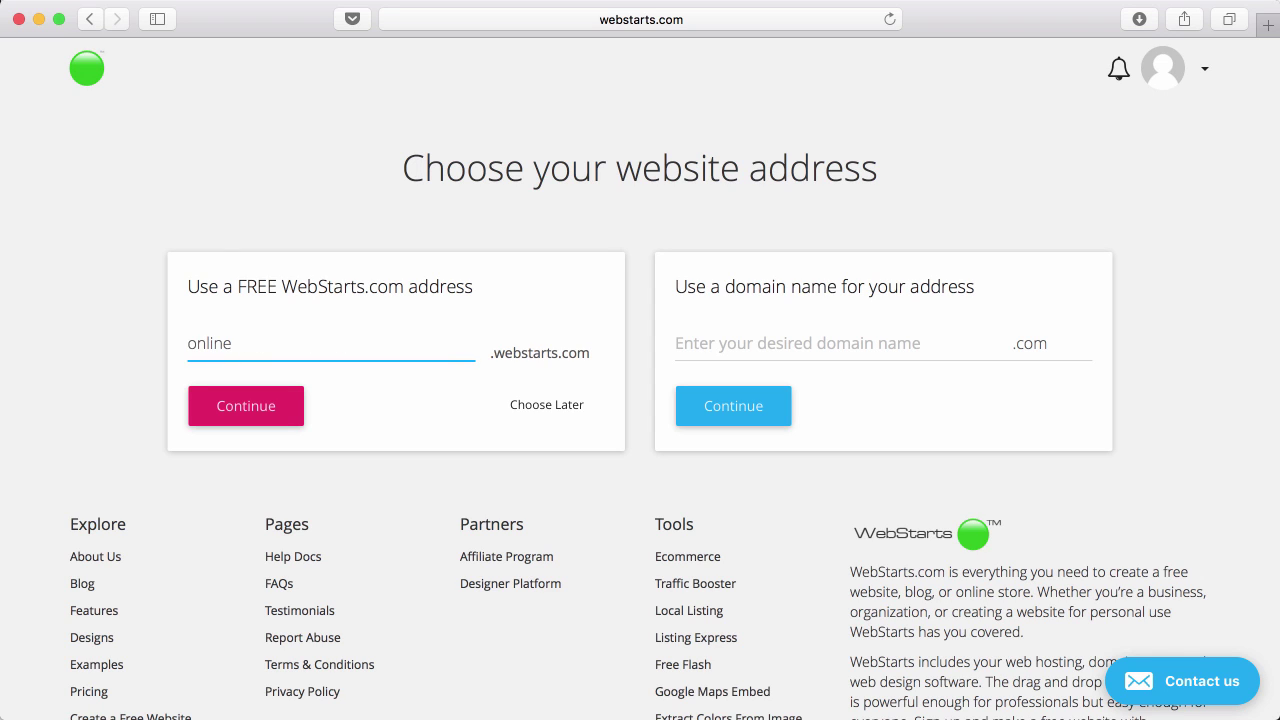
type("store1")
left_click(262, 406)
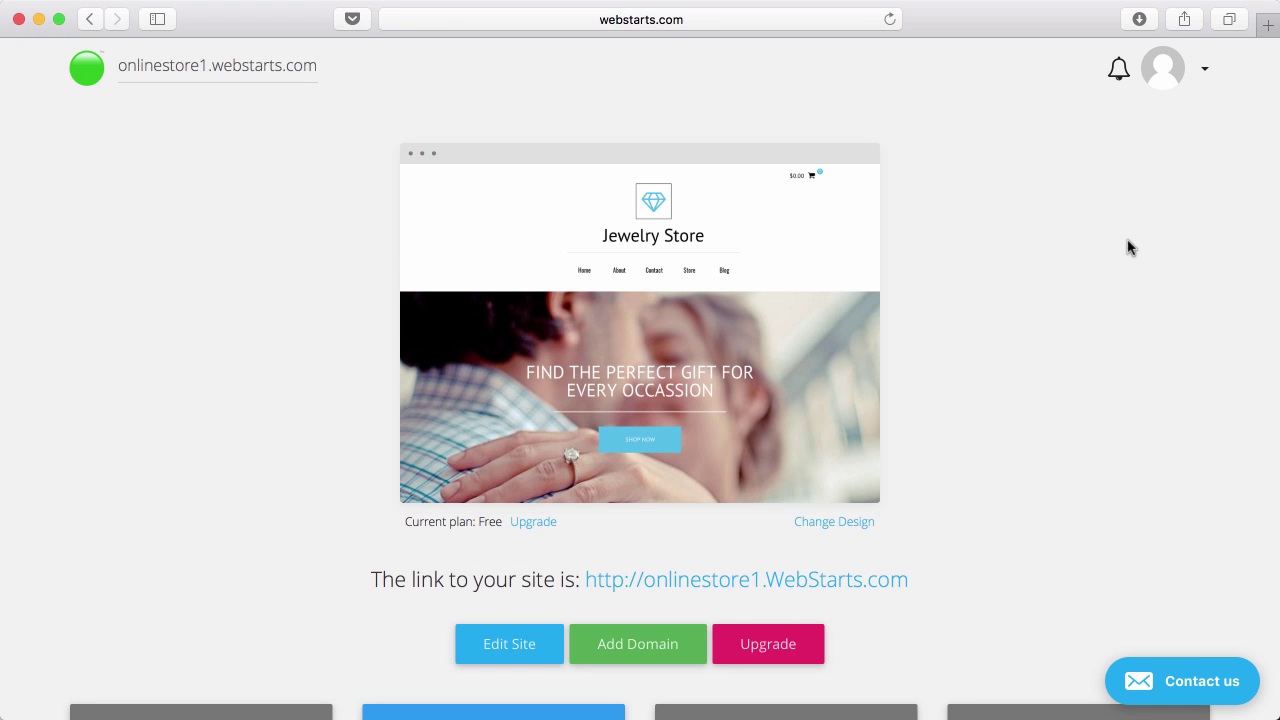
Add a store from the dashboard's Store tile and start it on the FREE plan.
scroll(1128, 247, "down", 5)
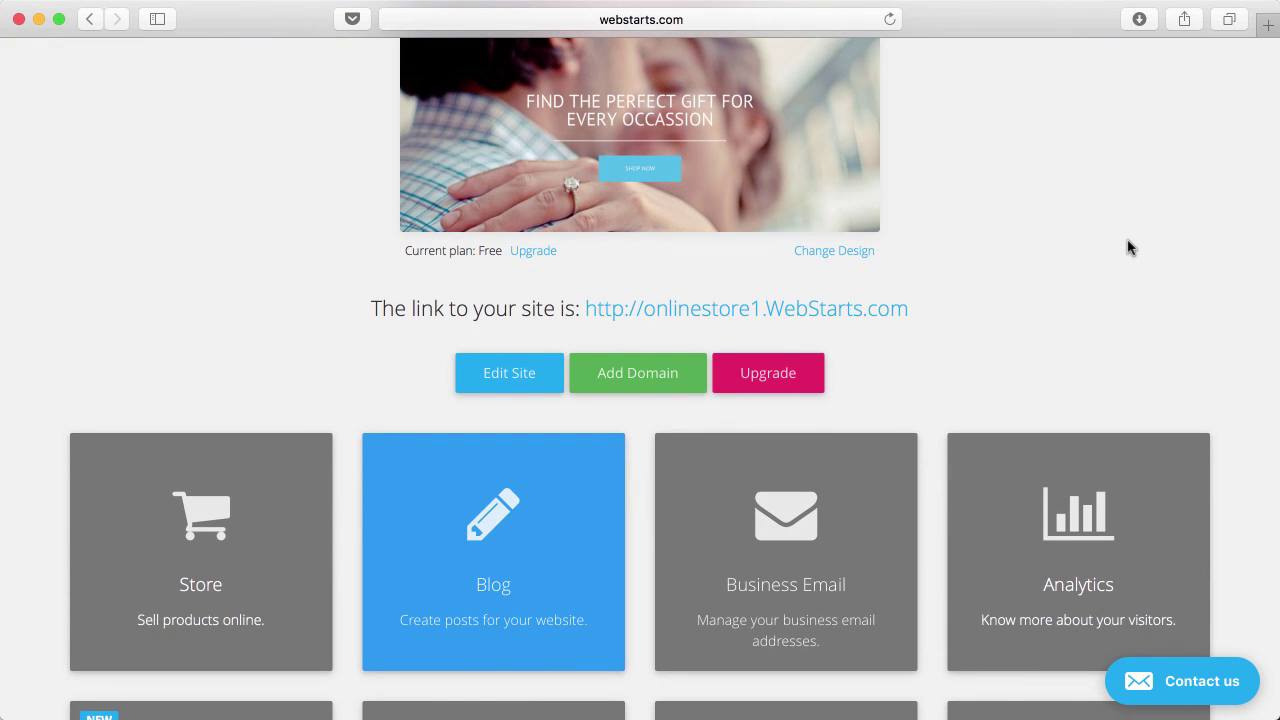
scroll(1128, 247, "up", 4)
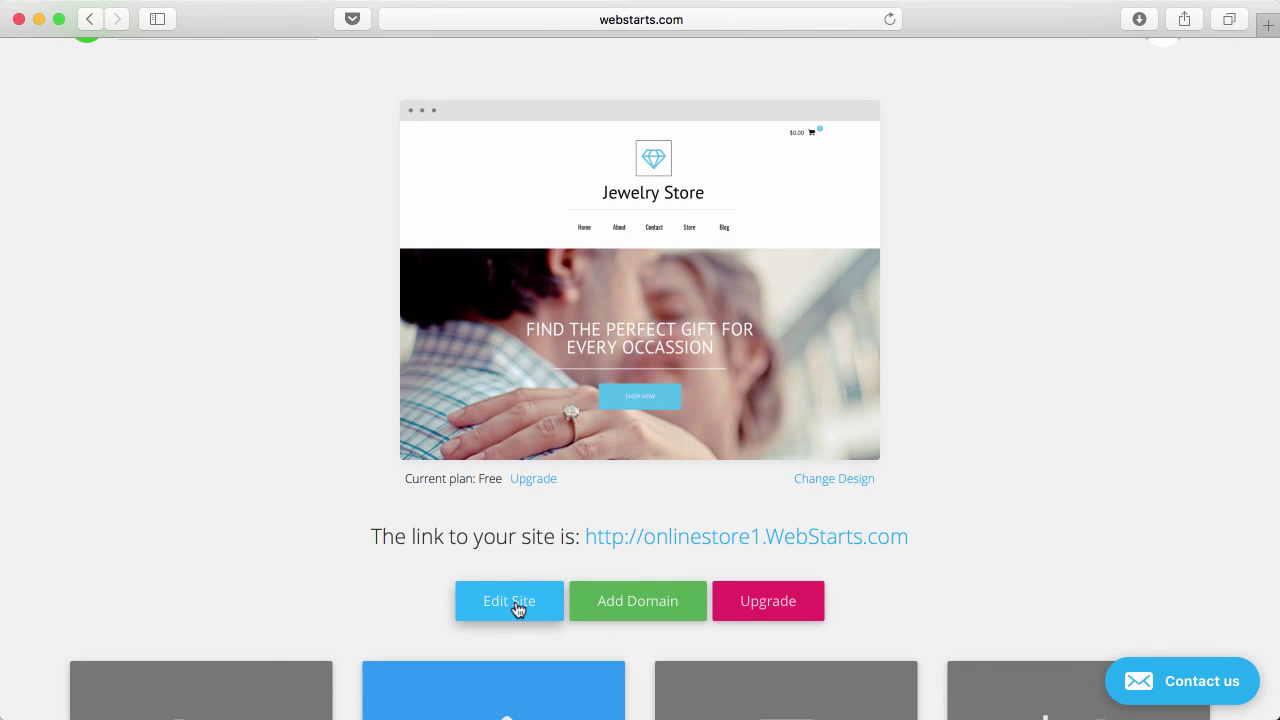
scroll(517, 609, "down", 4)
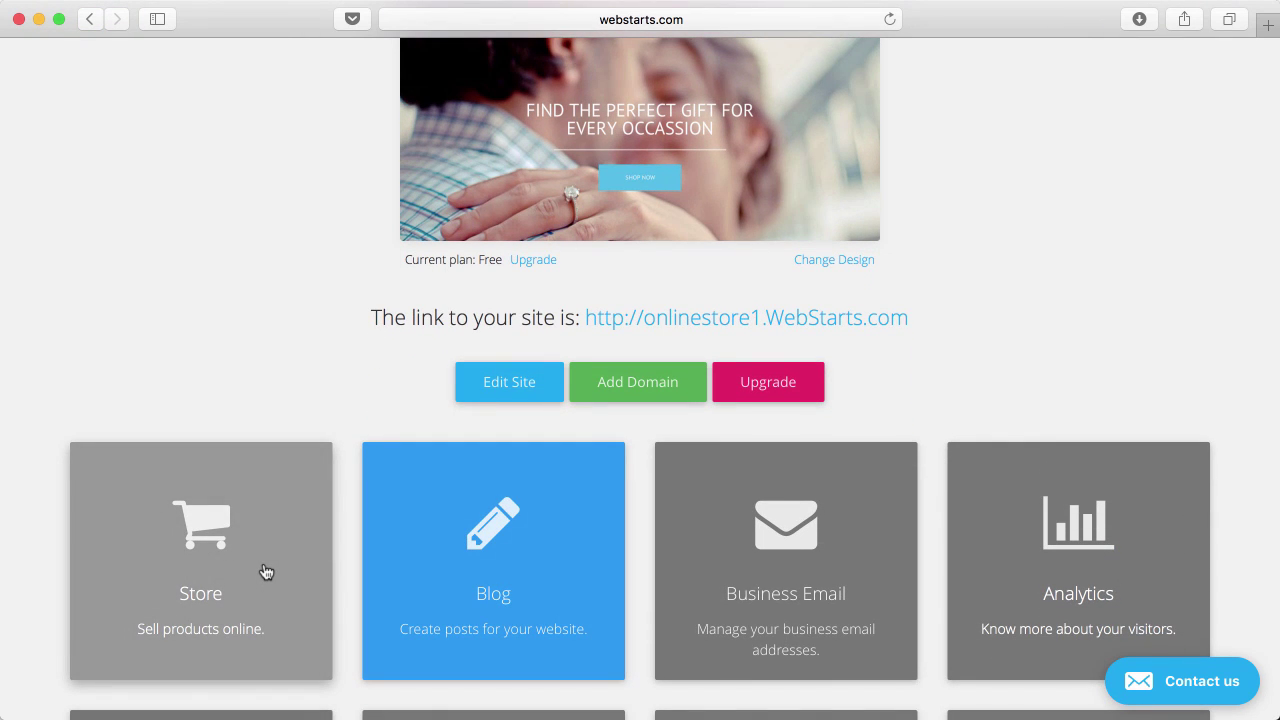
left_click(266, 572)
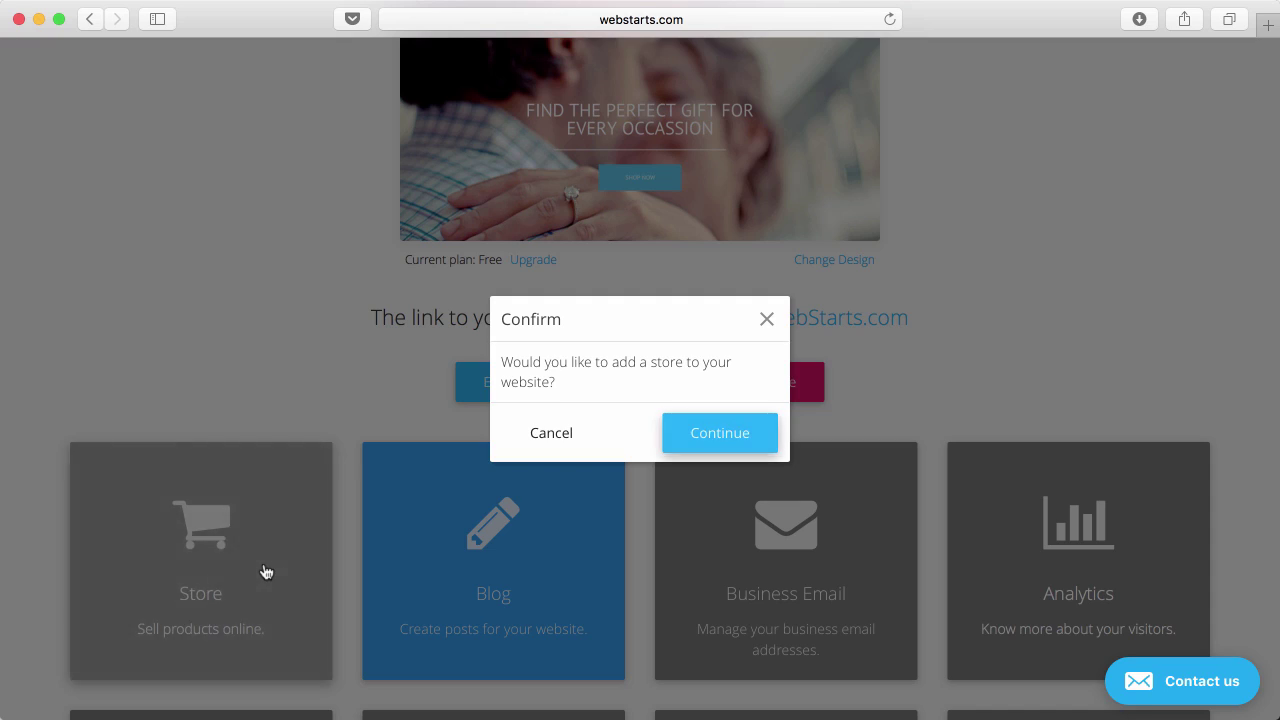
left_click(703, 449)
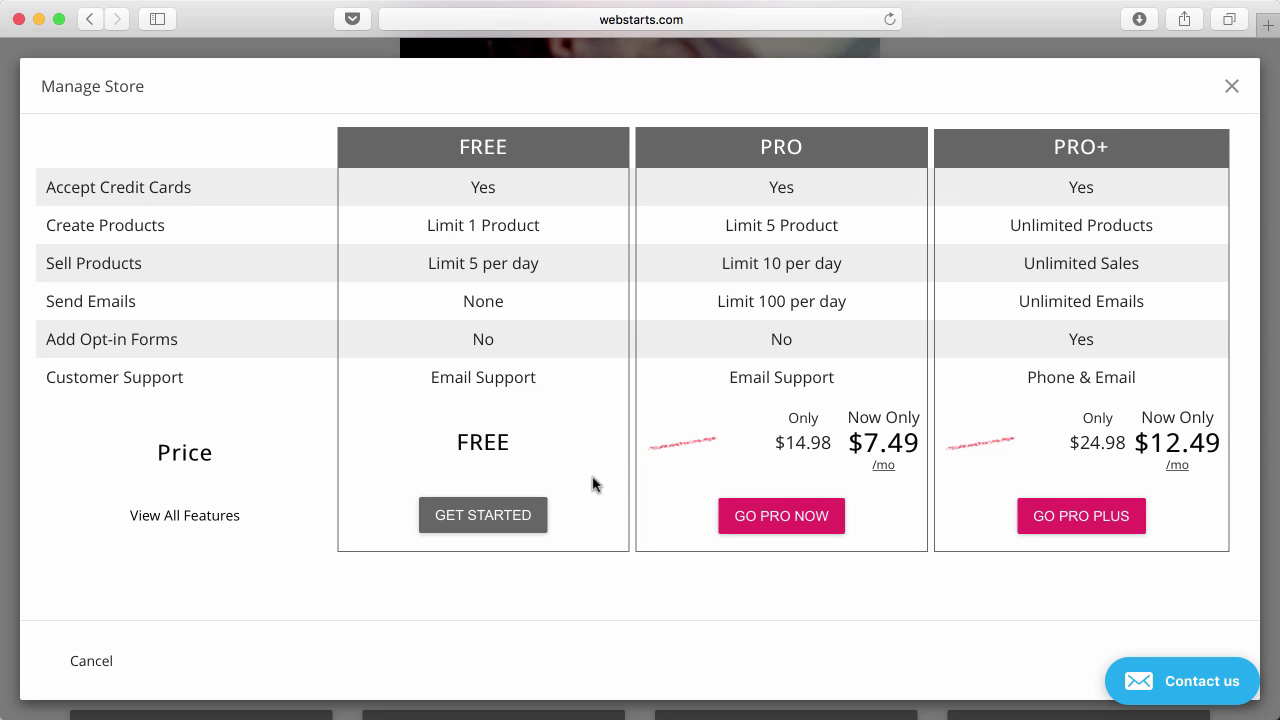
left_click(503, 518)
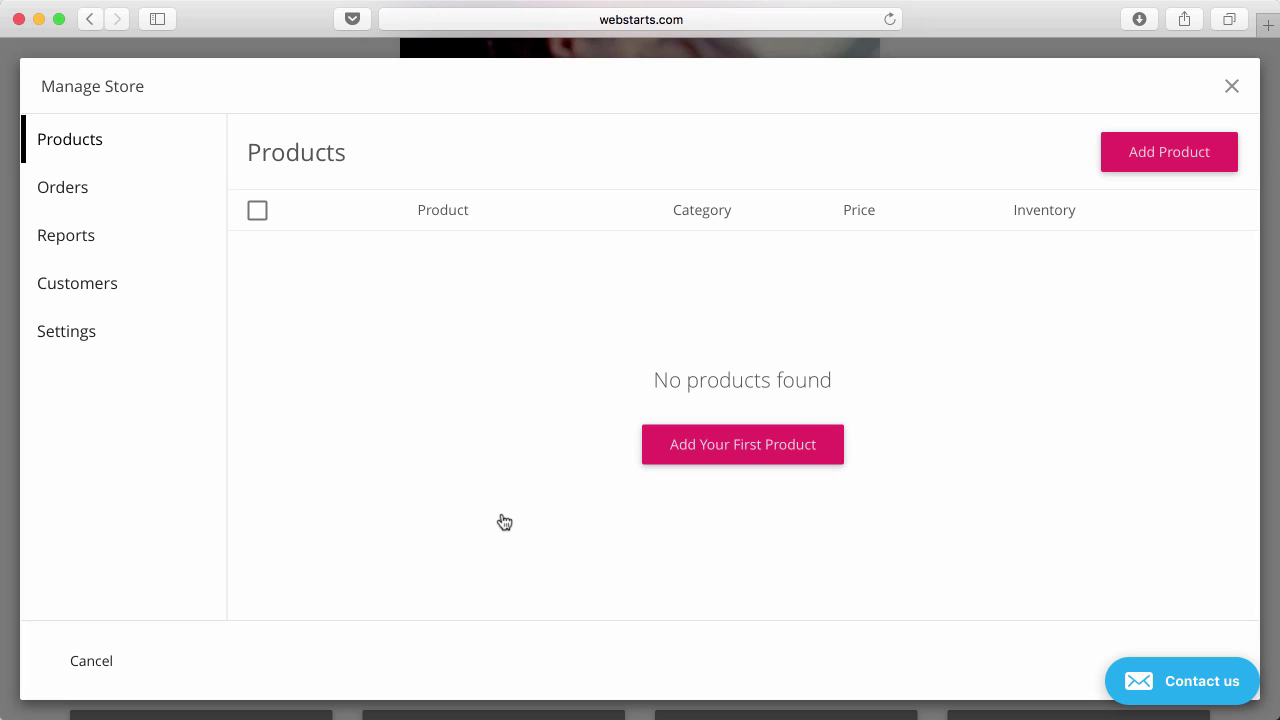
Begin the first product and title it 'Test Product'.
left_click(762, 461)
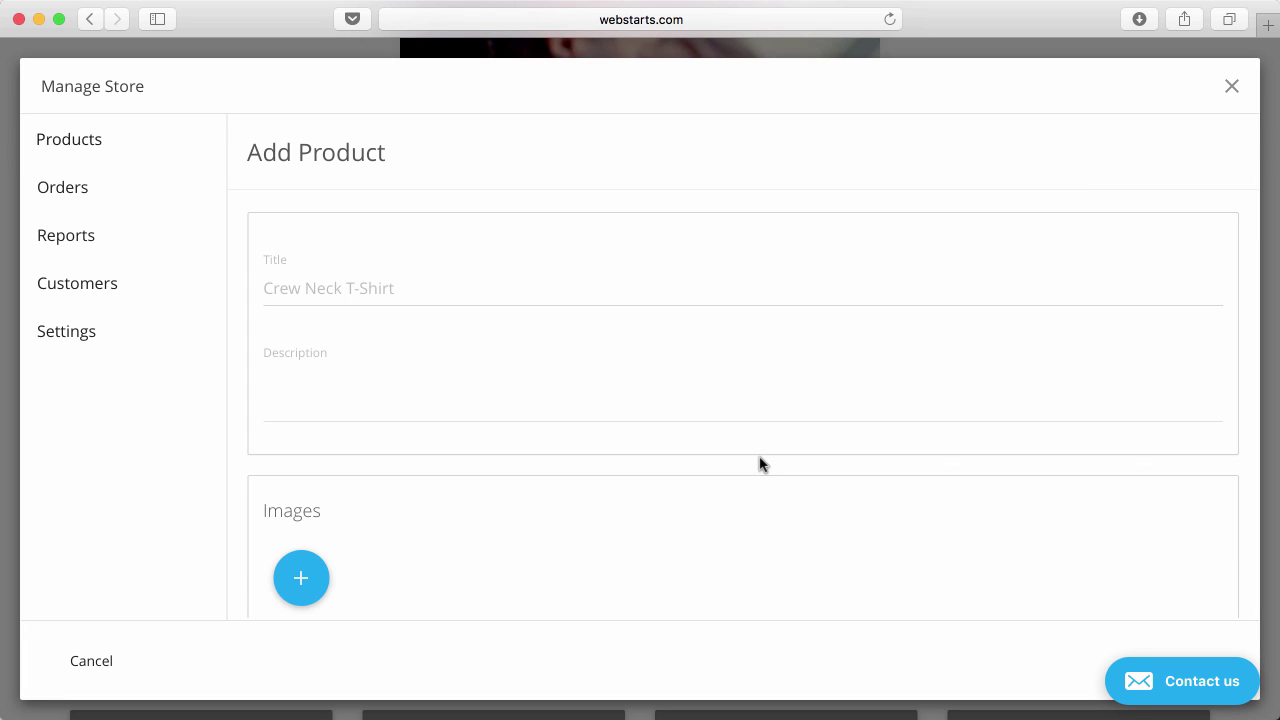
left_click(552, 288)
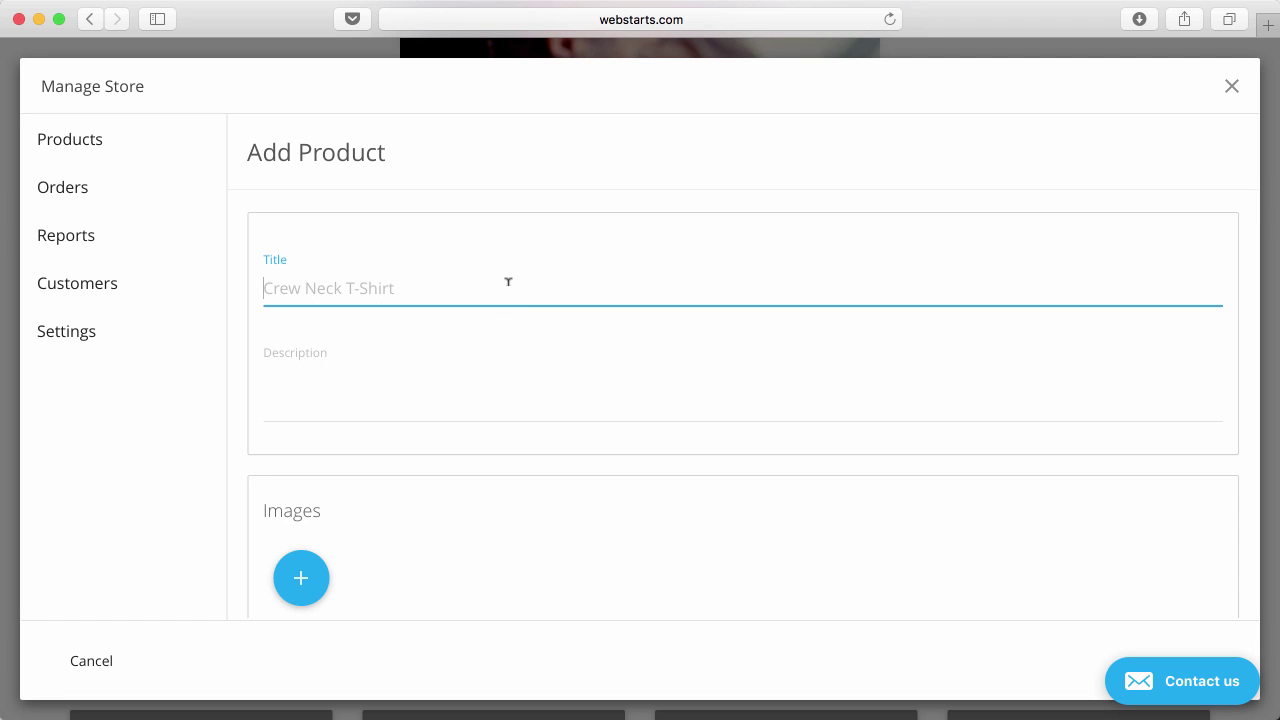
type("Test Product")
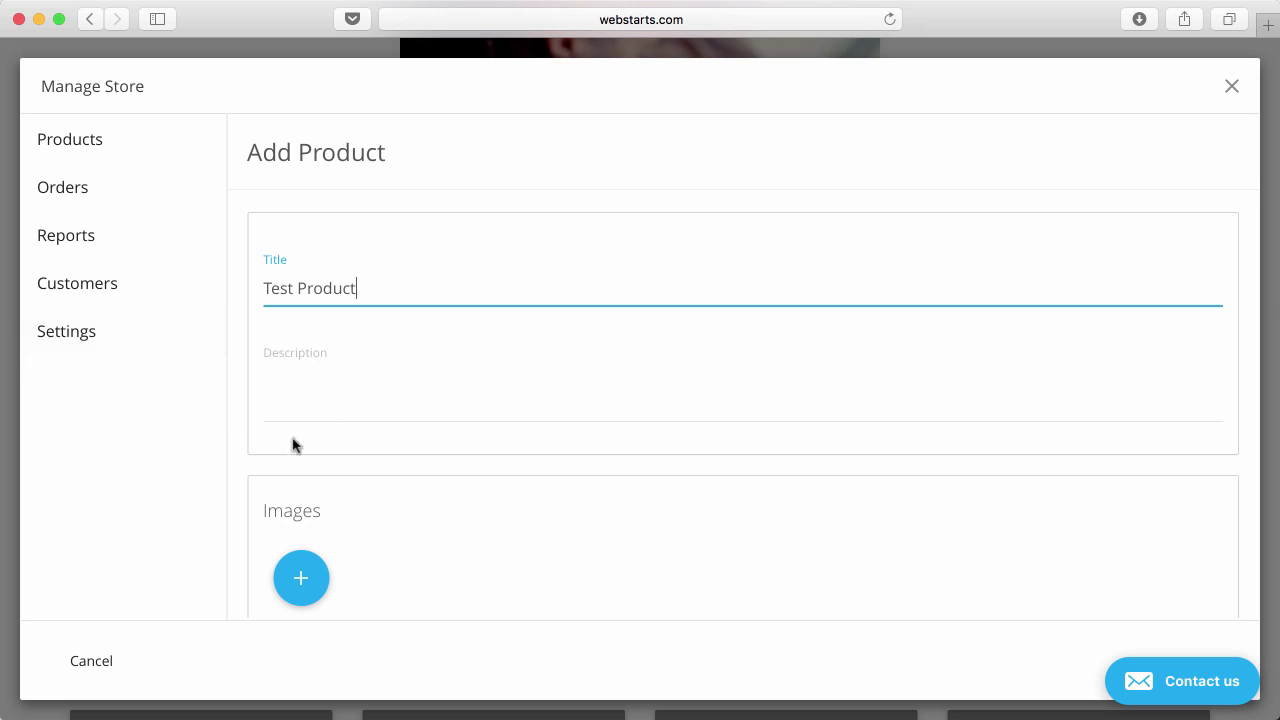
Describe it as 'This is my very first product.' with 'very first product.' in italics.
left_click(350, 390)
type("This is my ")
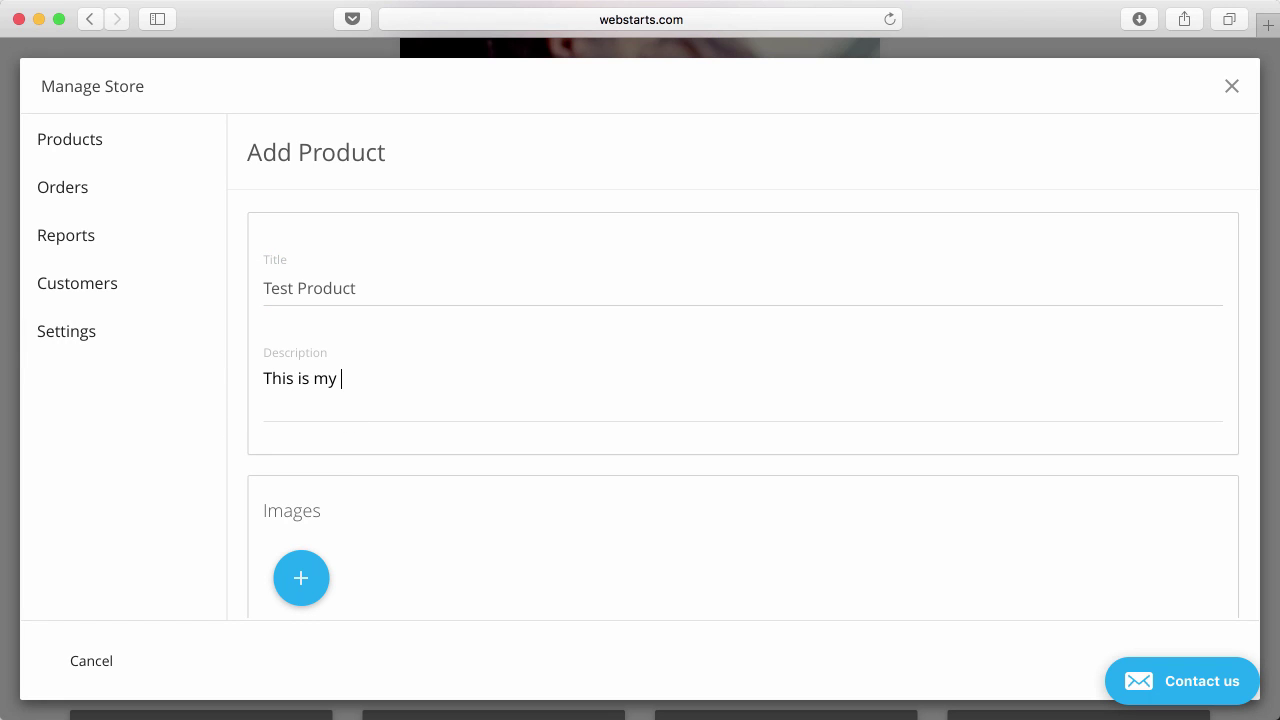
type("very first product.")
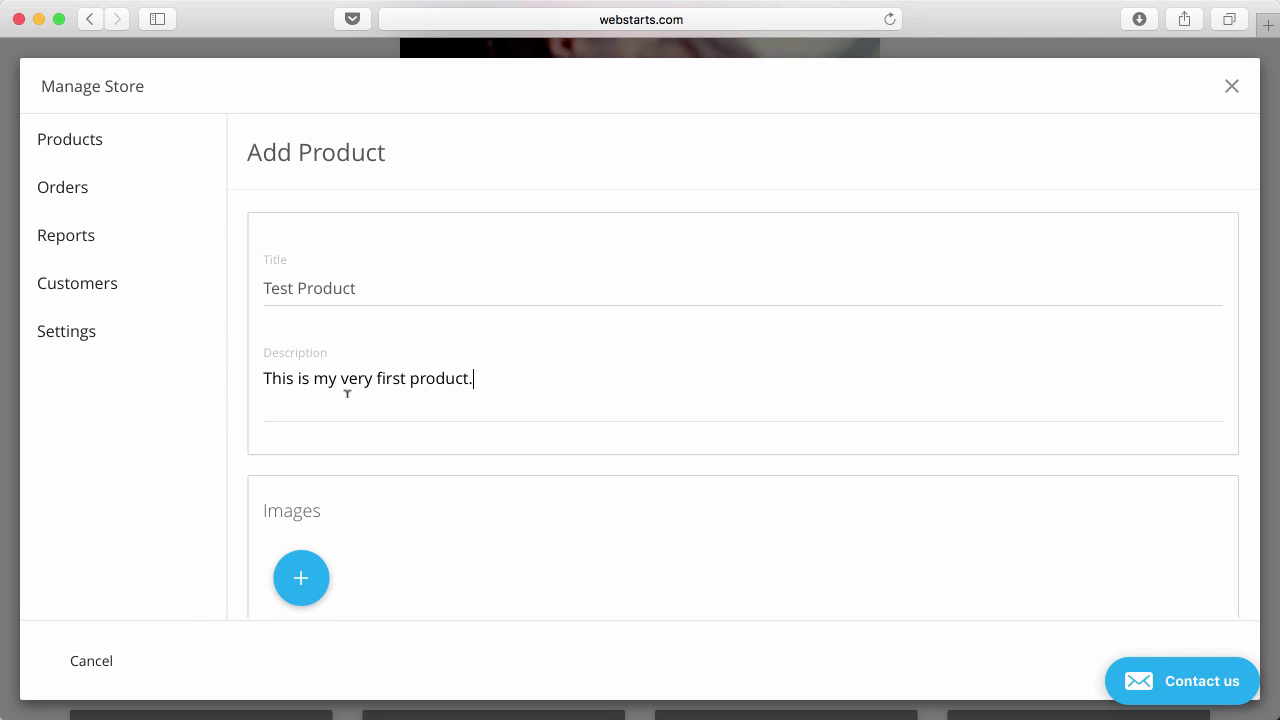
left_click_drag(480, 378, 340, 378)
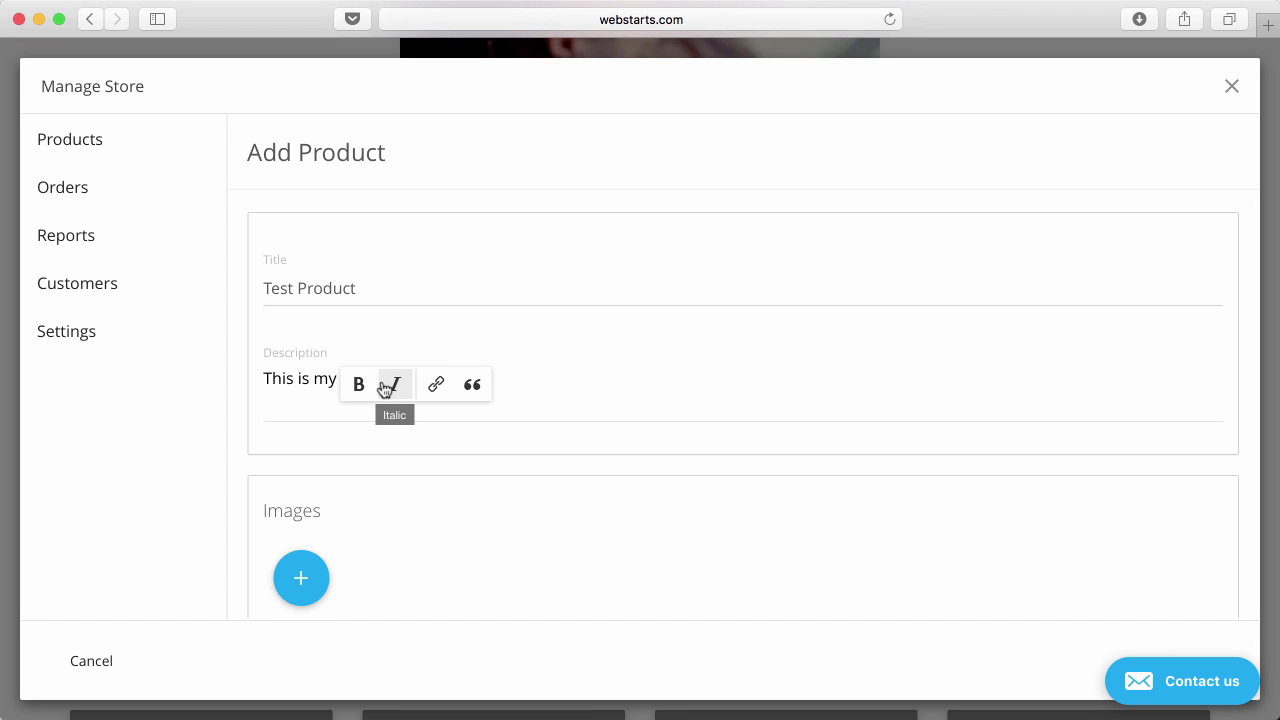
left_click(385, 388)
left_click(552, 381)
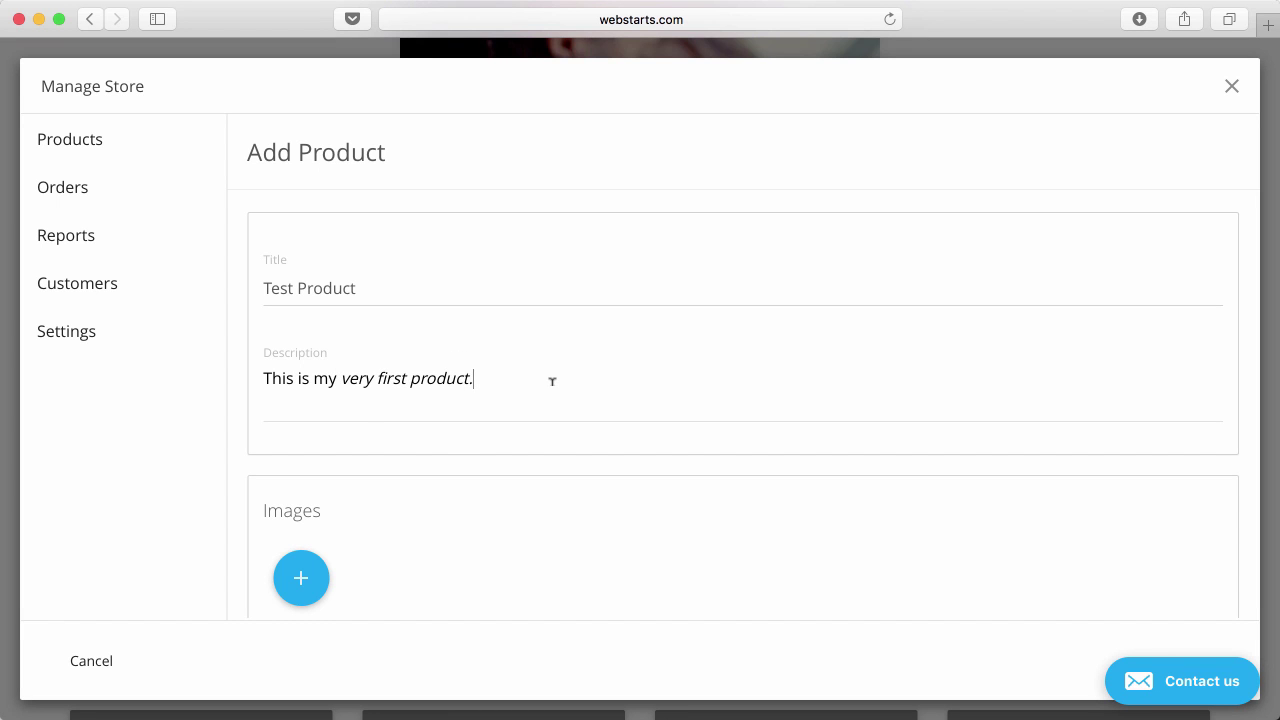
scroll(552, 381, "down", 4)
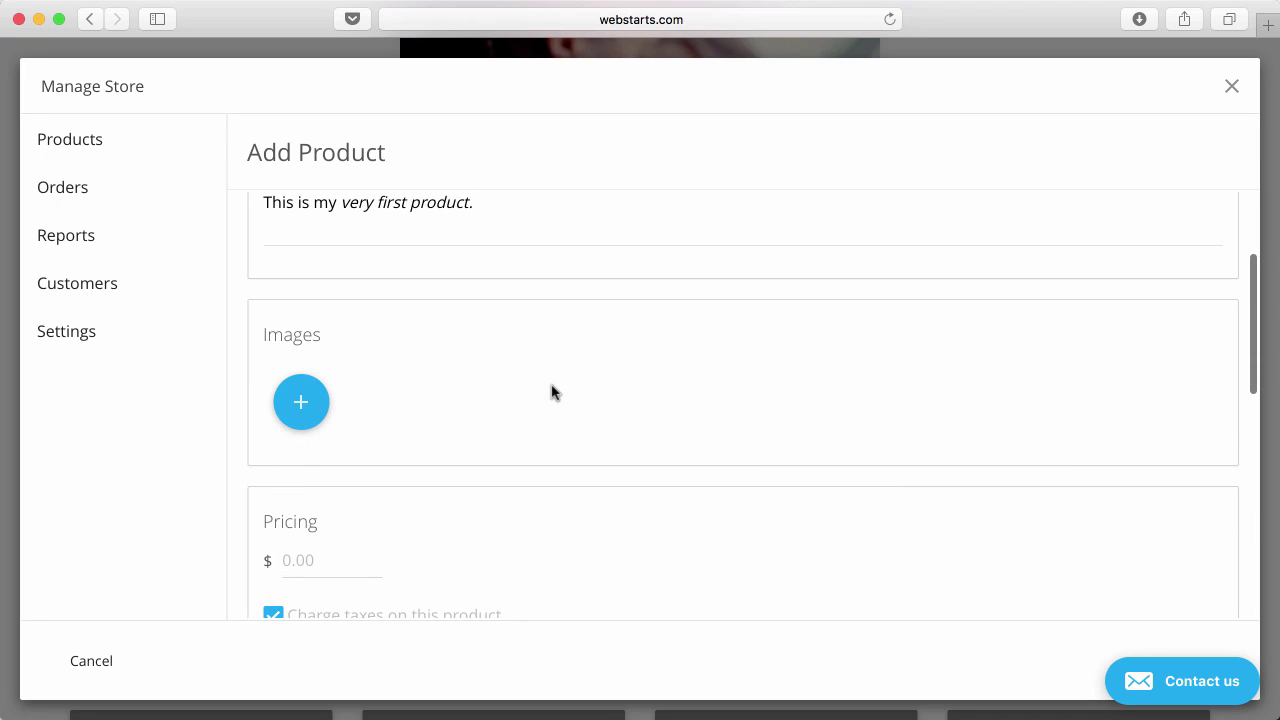
Add three bracelet images from the image library to the product's Images section.
left_click(302, 404)
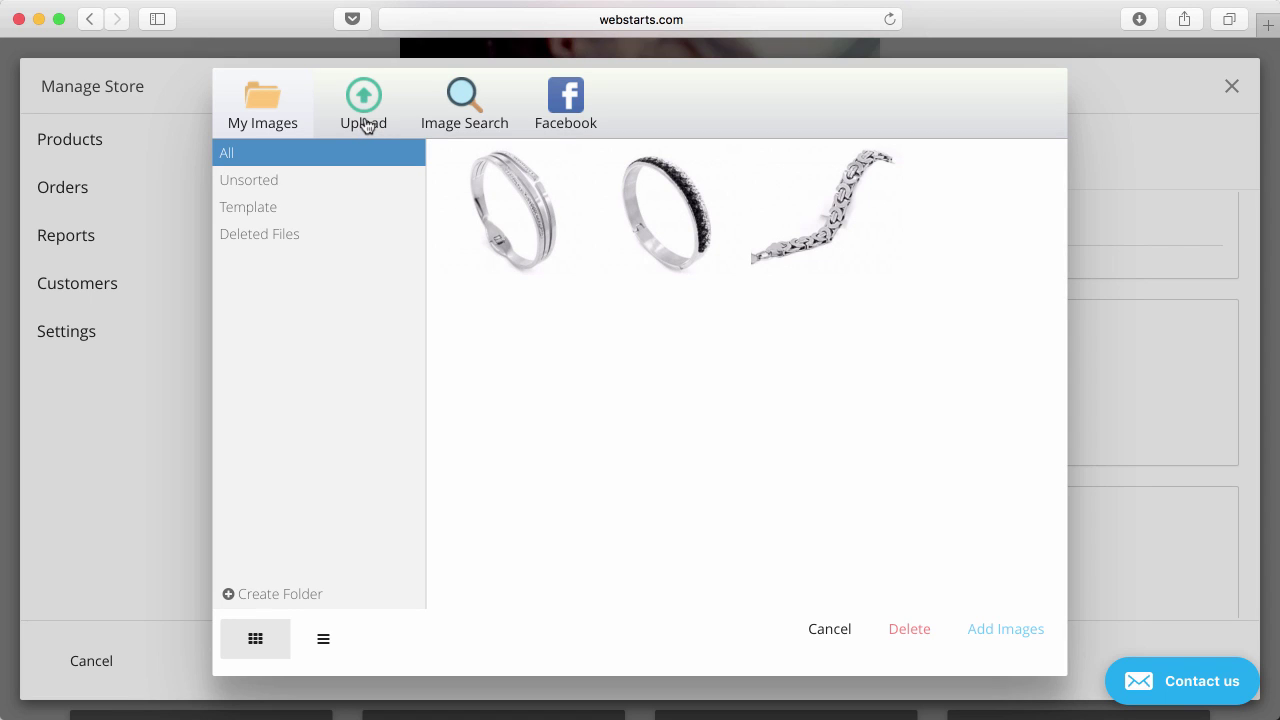
left_click(462, 190)
left_click(685, 214)
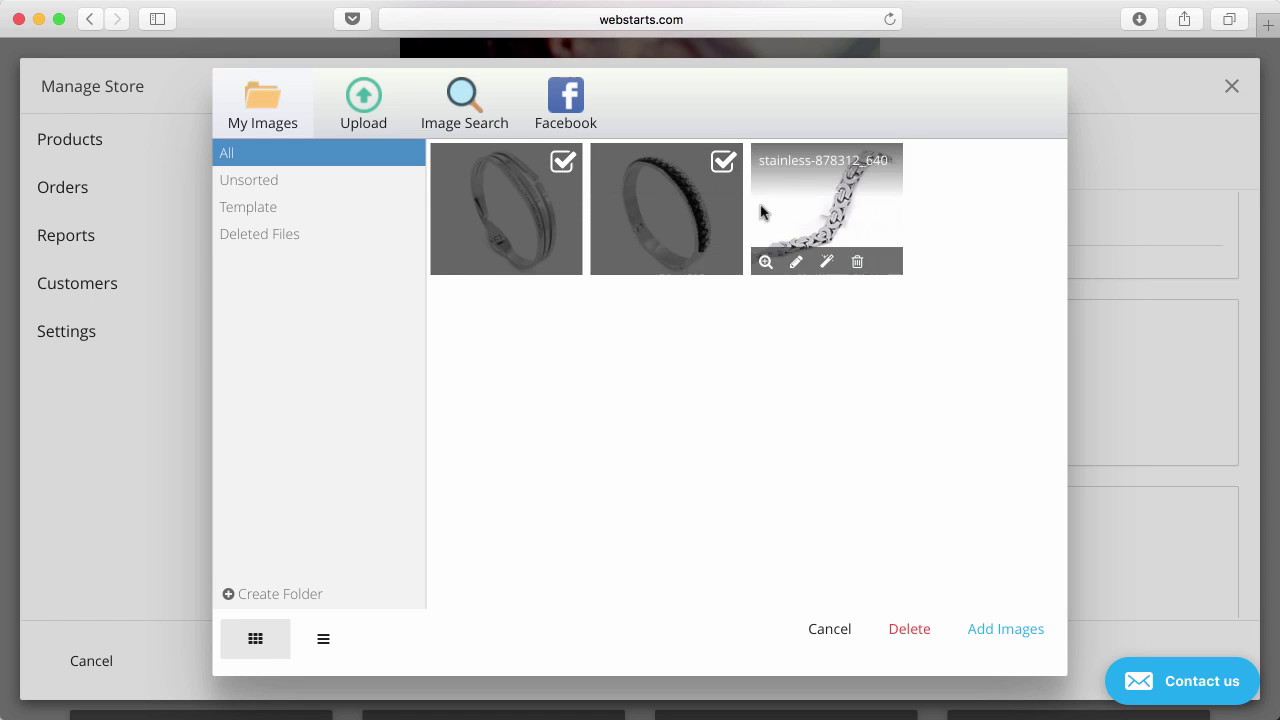
left_click(799, 216)
left_click(1006, 632)
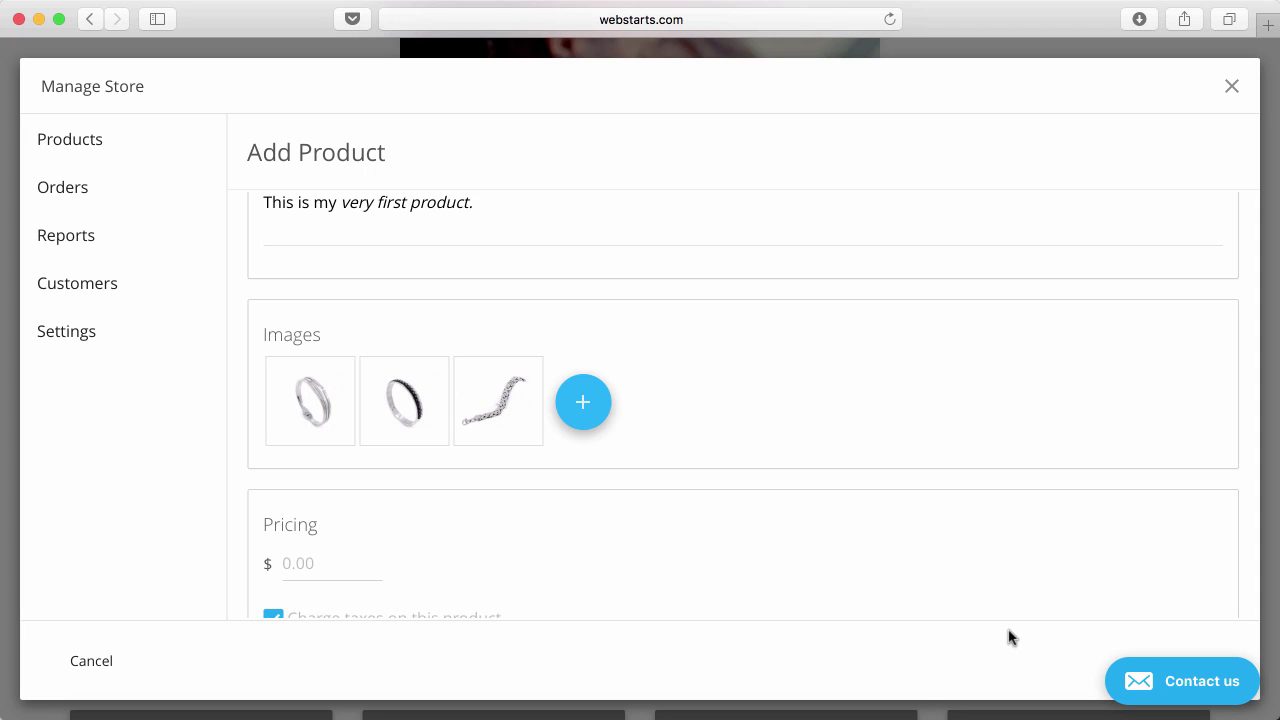
Price the product at 25.00 and turn off Charge taxes.
scroll(871, 480, "down", 3)
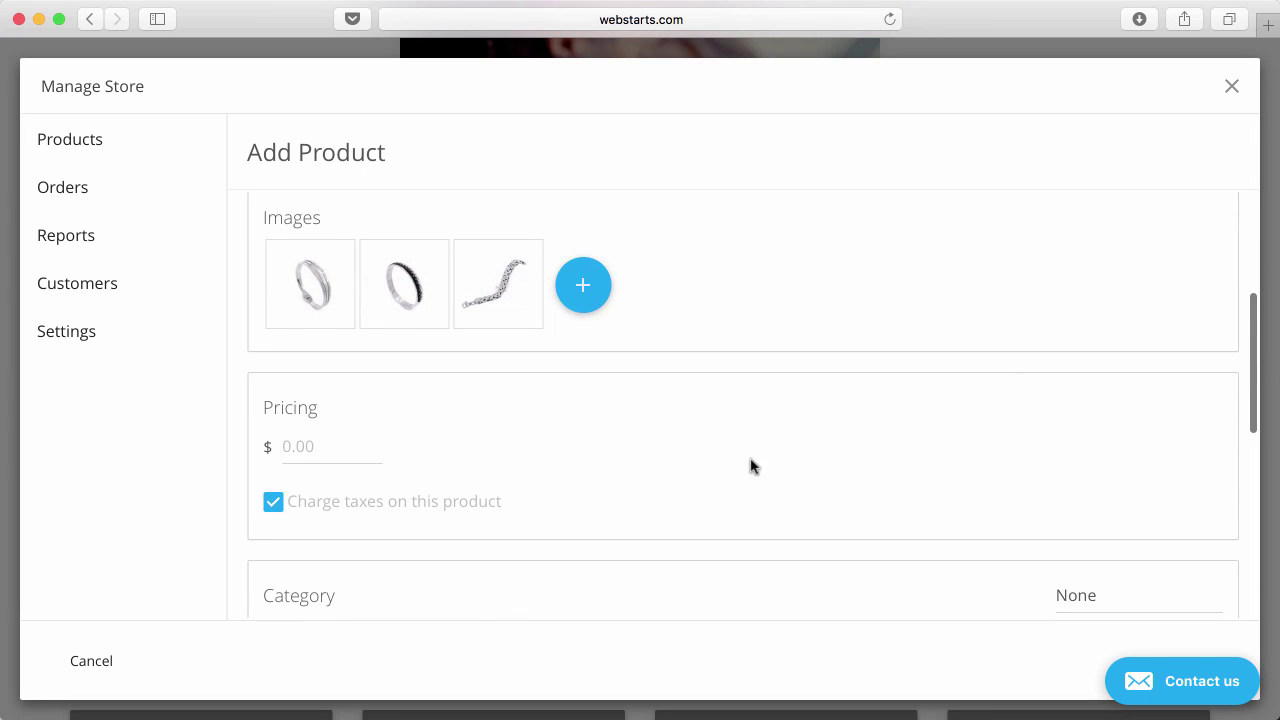
mouse_move(516, 300)
scroll(337, 391, "down", 2)
left_click(330, 383)
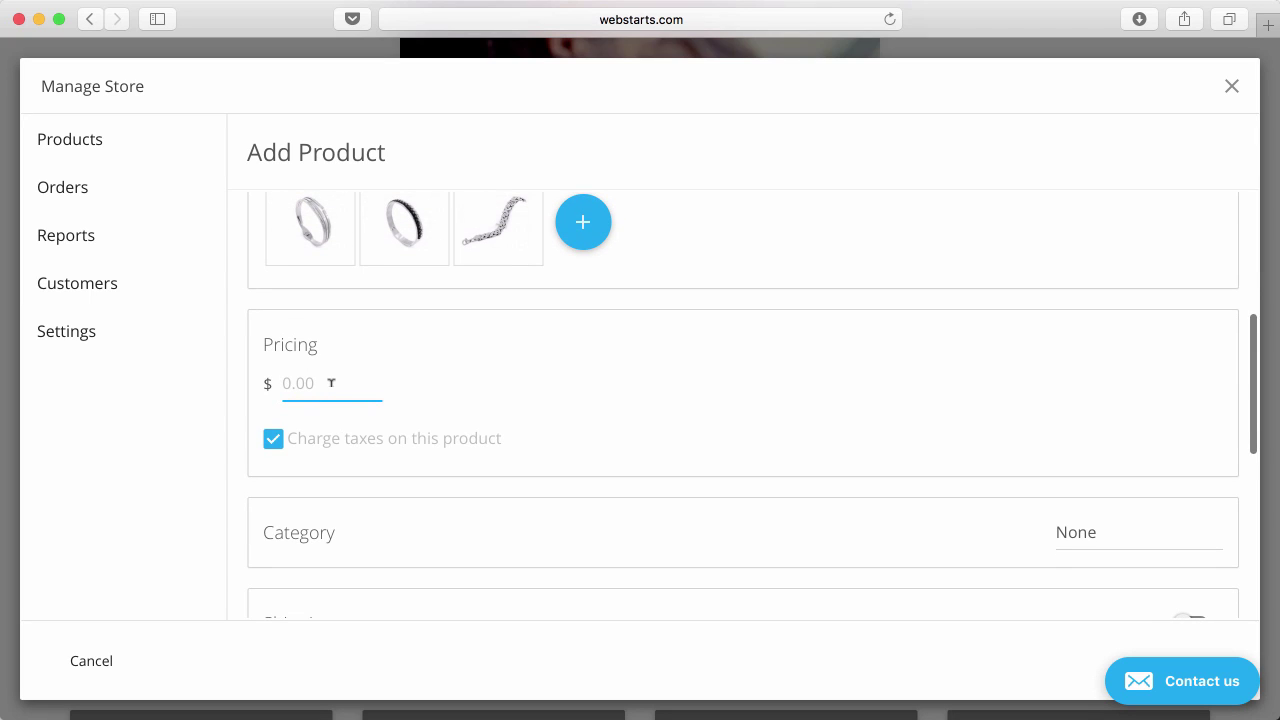
type("25")
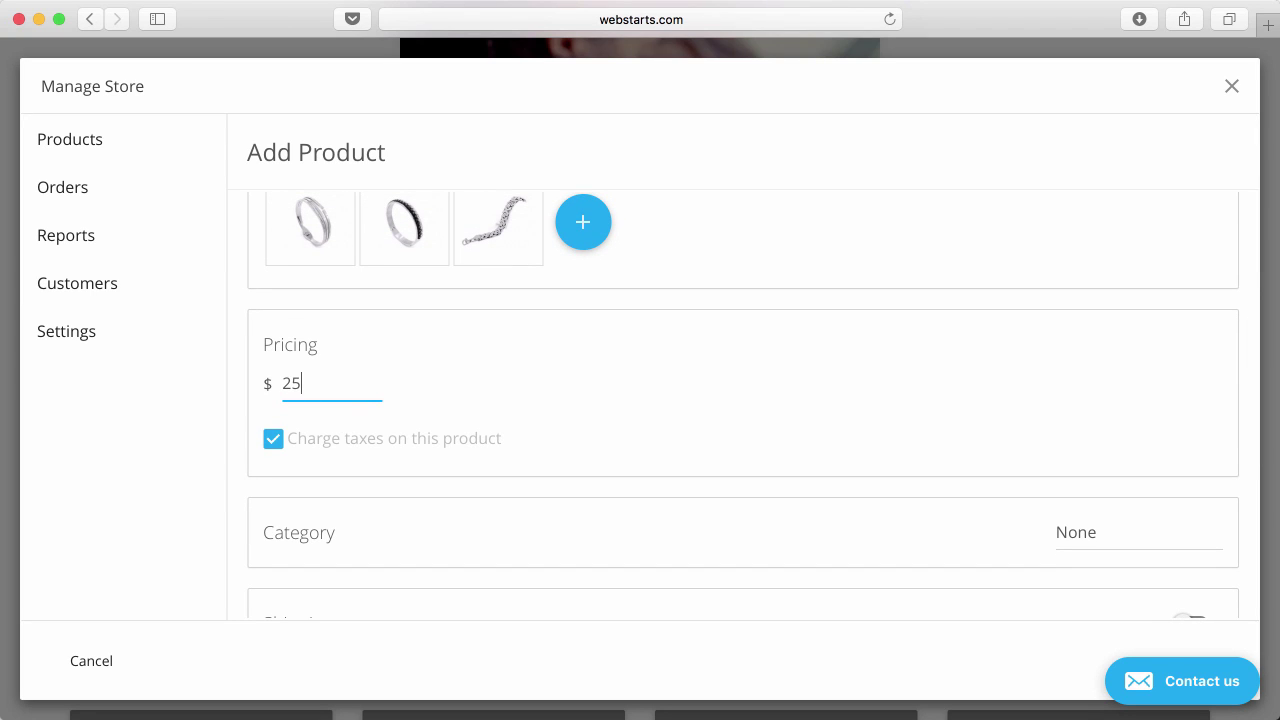
type(".00")
left_click(557, 417)
scroll(276, 446, "down", 2)
left_click(274, 369)
Create a new Jewelry category and assign the product to it.
scroll(521, 543, "down", 2)
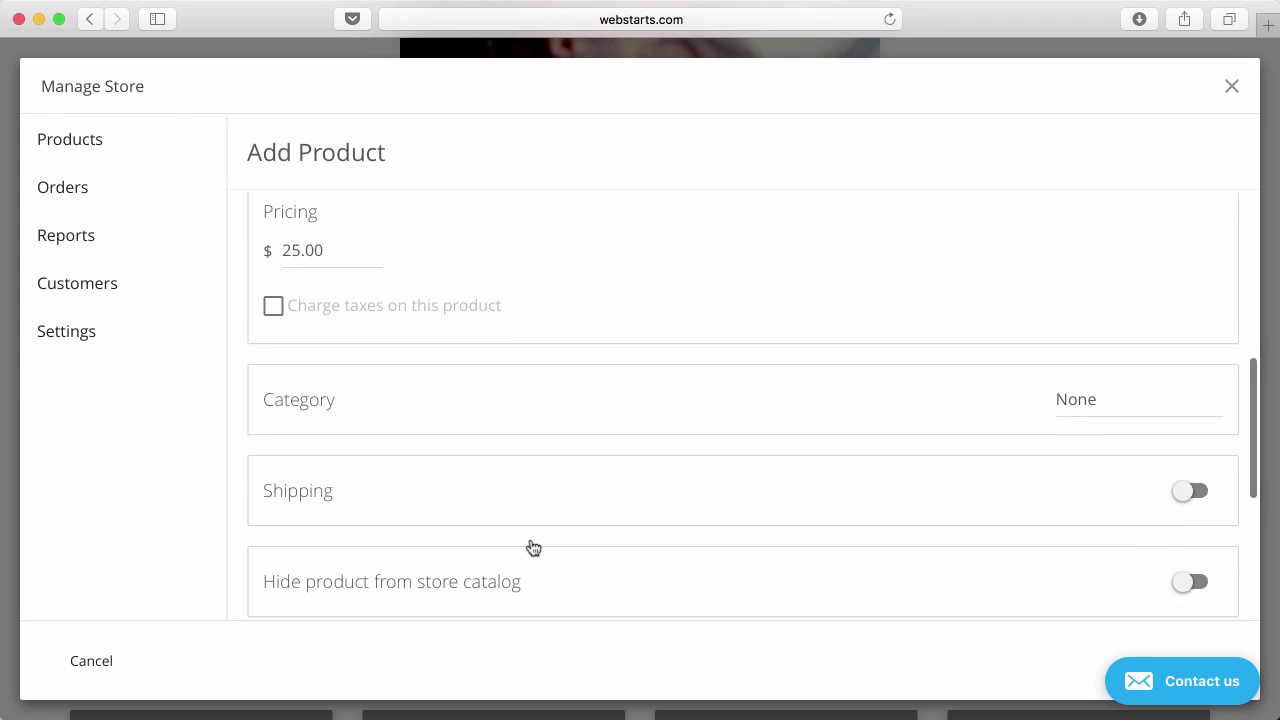
scroll(531, 545, "down", 1)
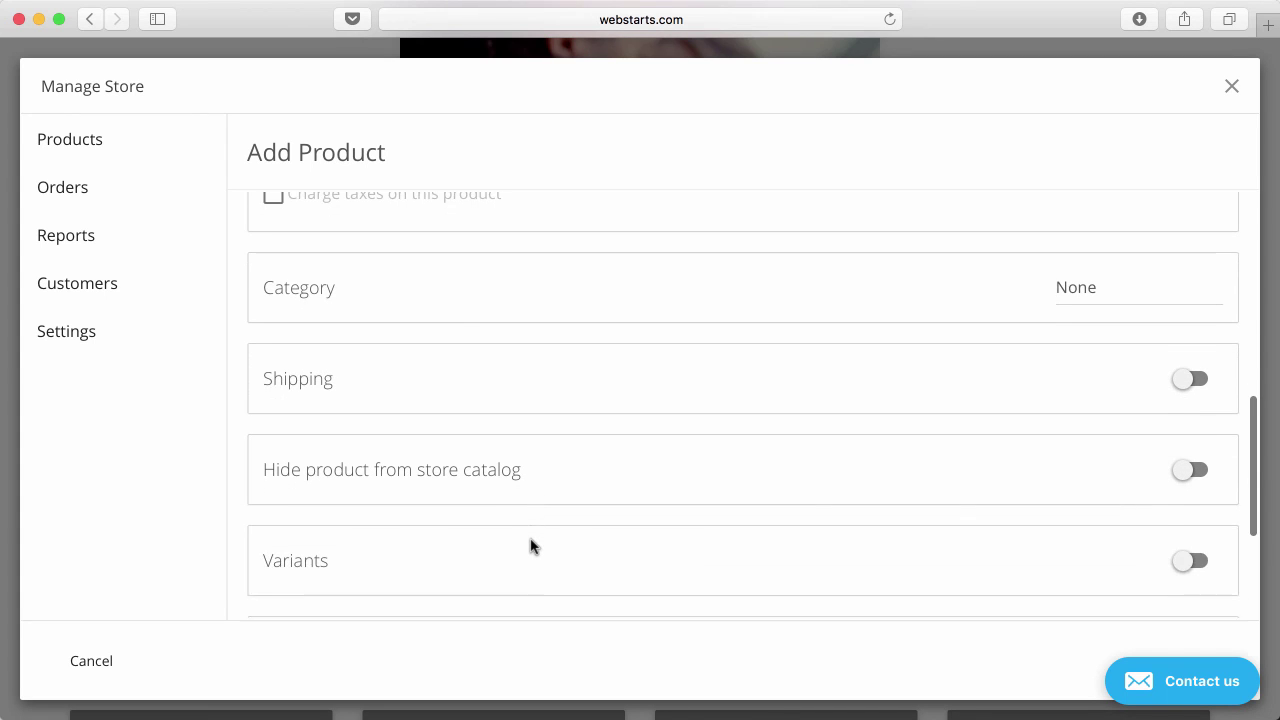
scroll(530, 545, "down", 1)
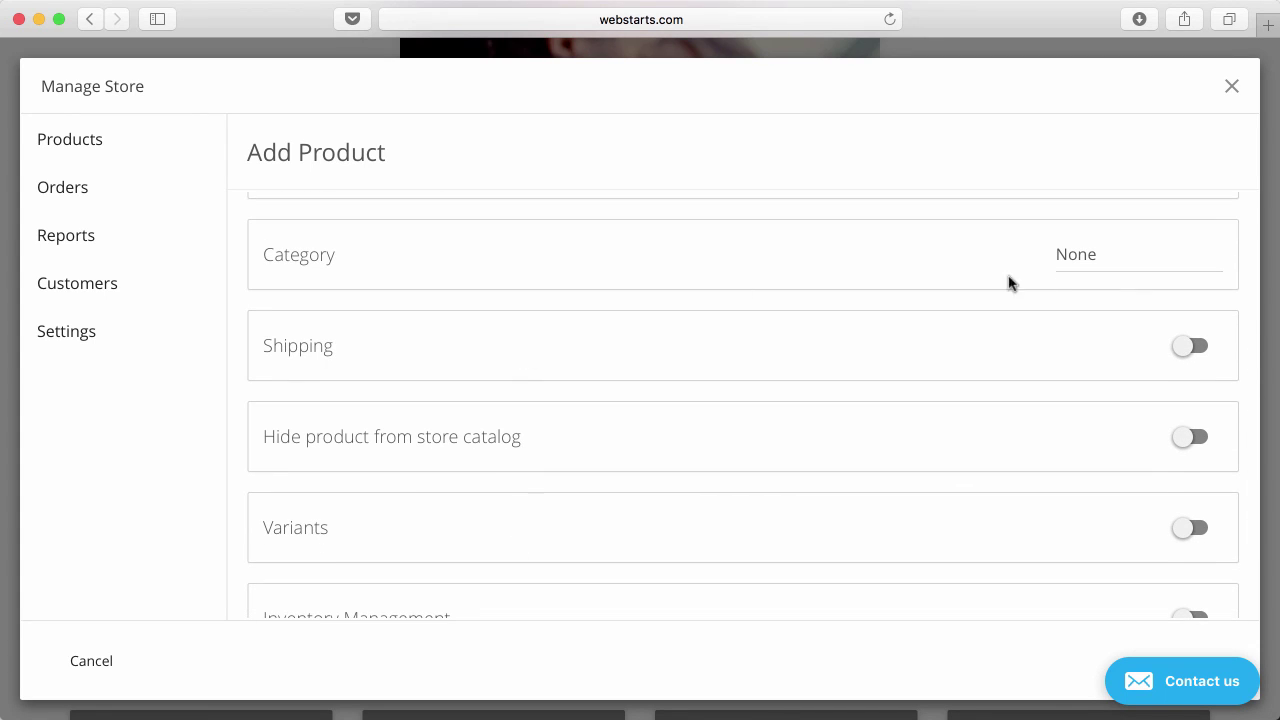
left_click(1116, 260)
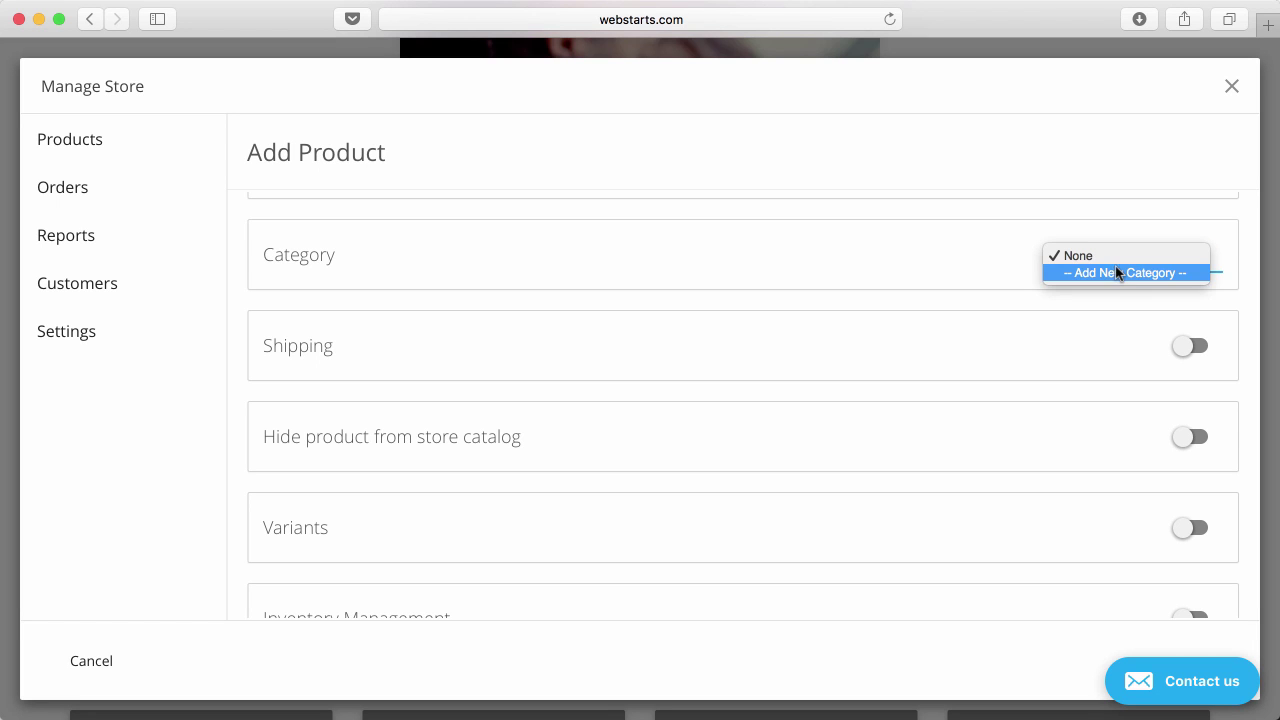
left_click(1117, 273)
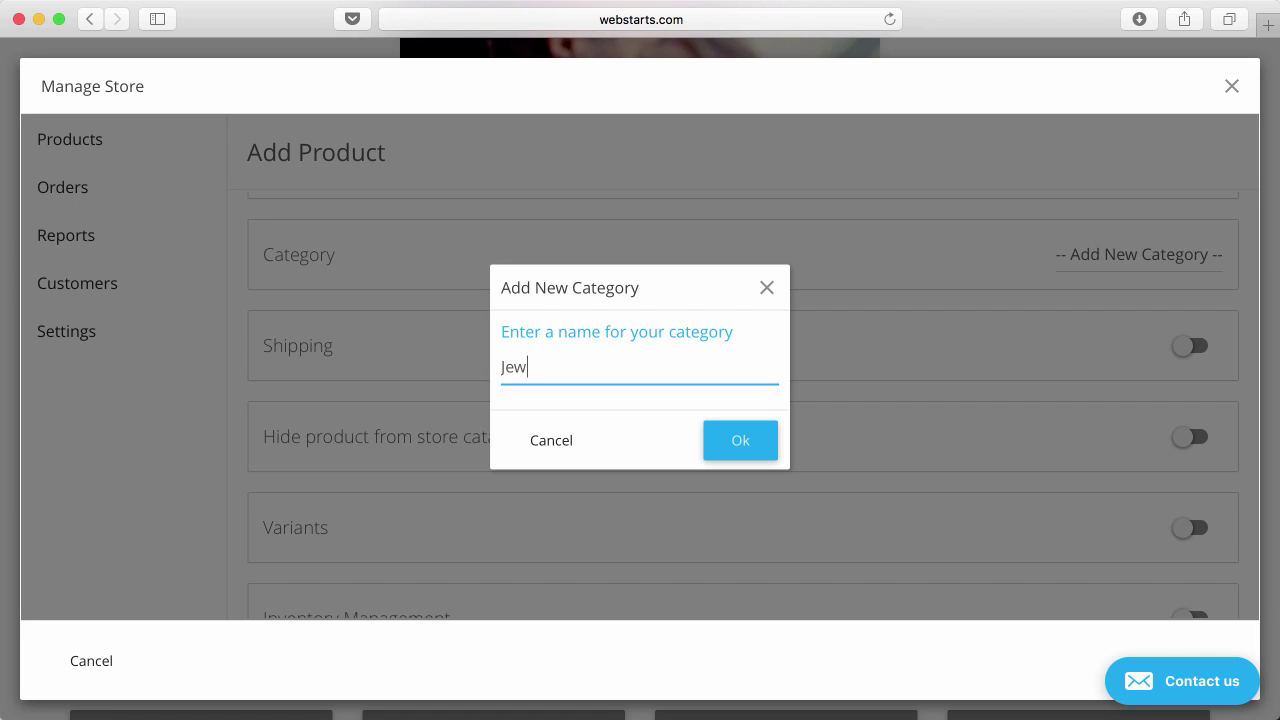
type("Jewelry")
left_click(749, 449)
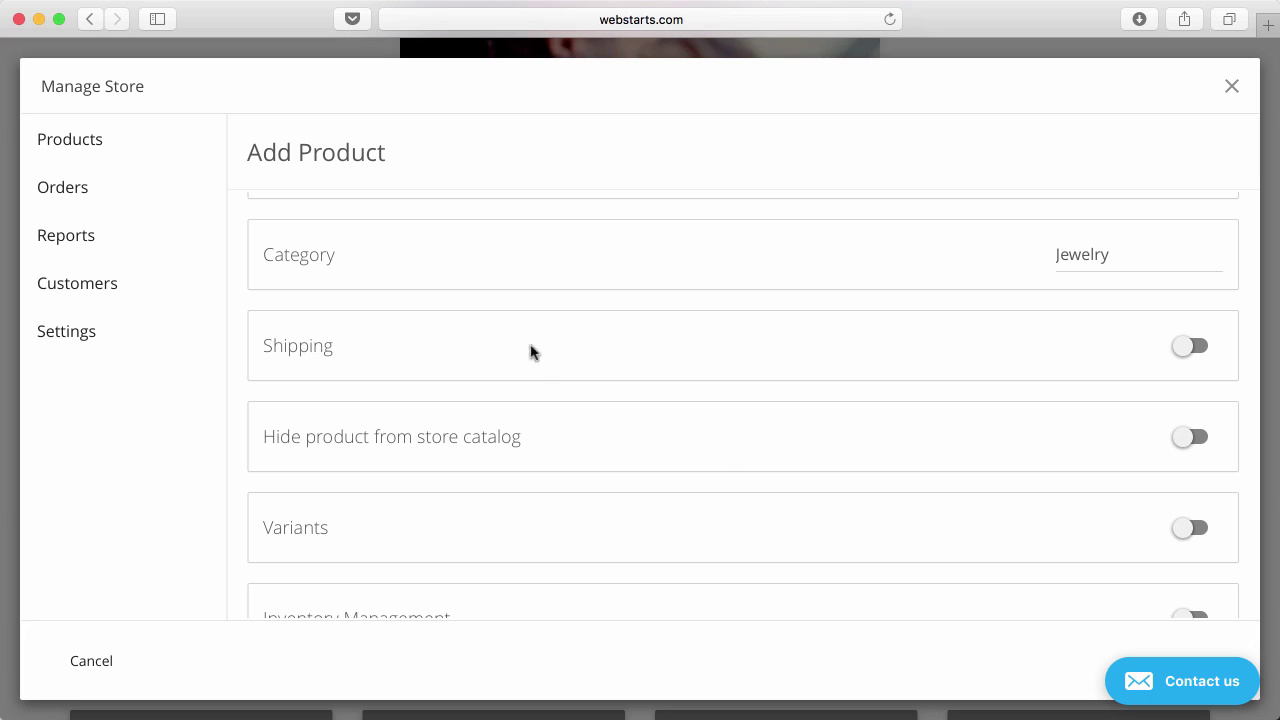
Switch shipping on with a product weight of 1 lb.
left_click(1196, 347)
left_click(314, 383)
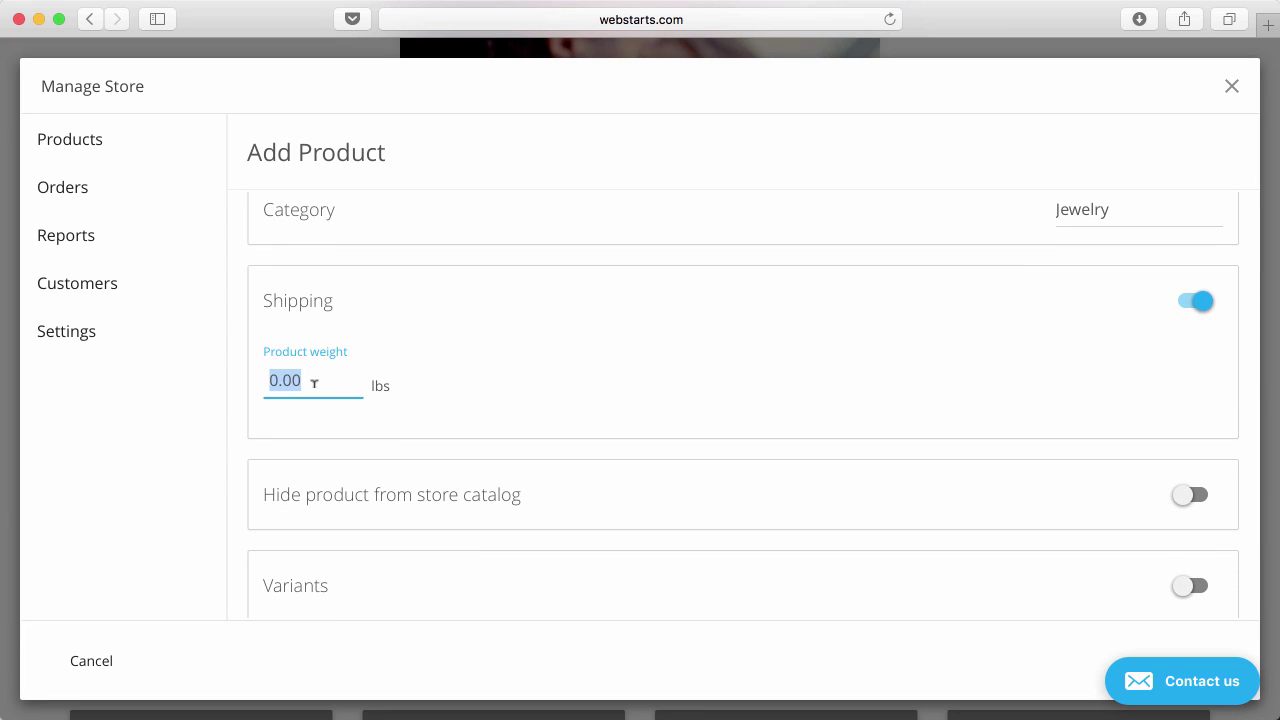
type("1")
left_click(609, 425)
scroll(1118, 449, "down", 5)
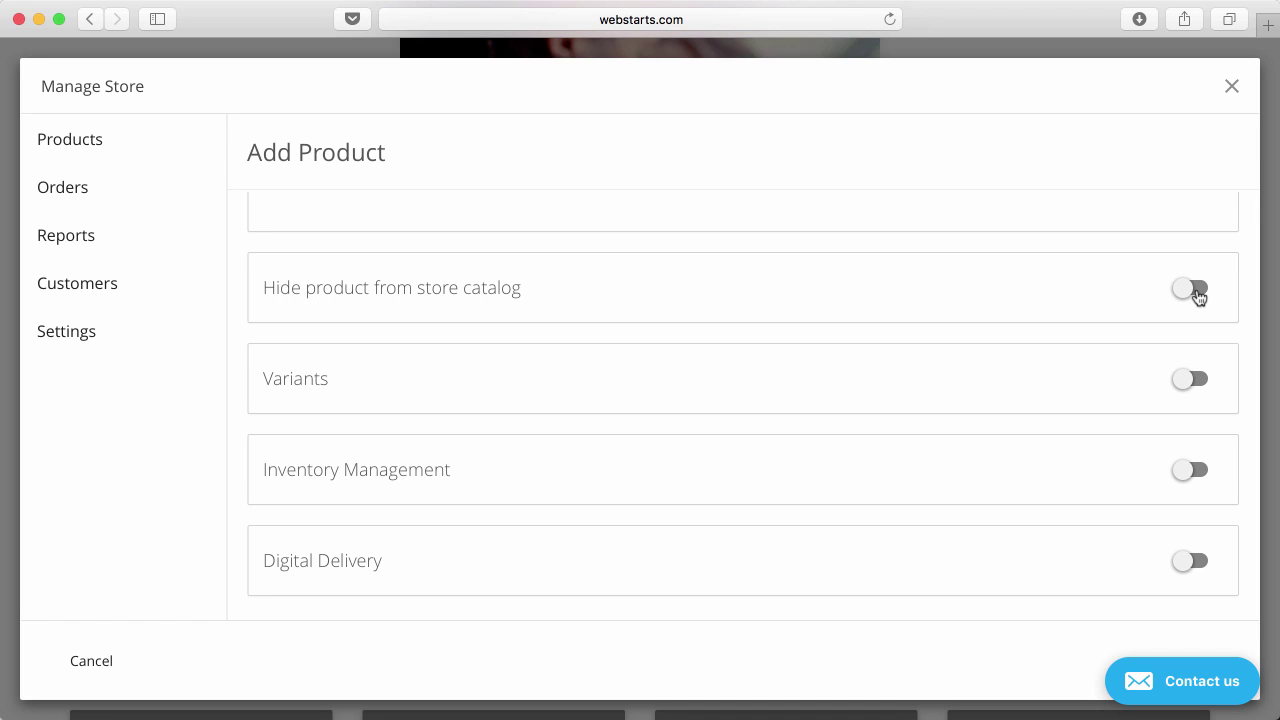
Turn on variants and add Size, Color and Material option rows.
left_click(1197, 384)
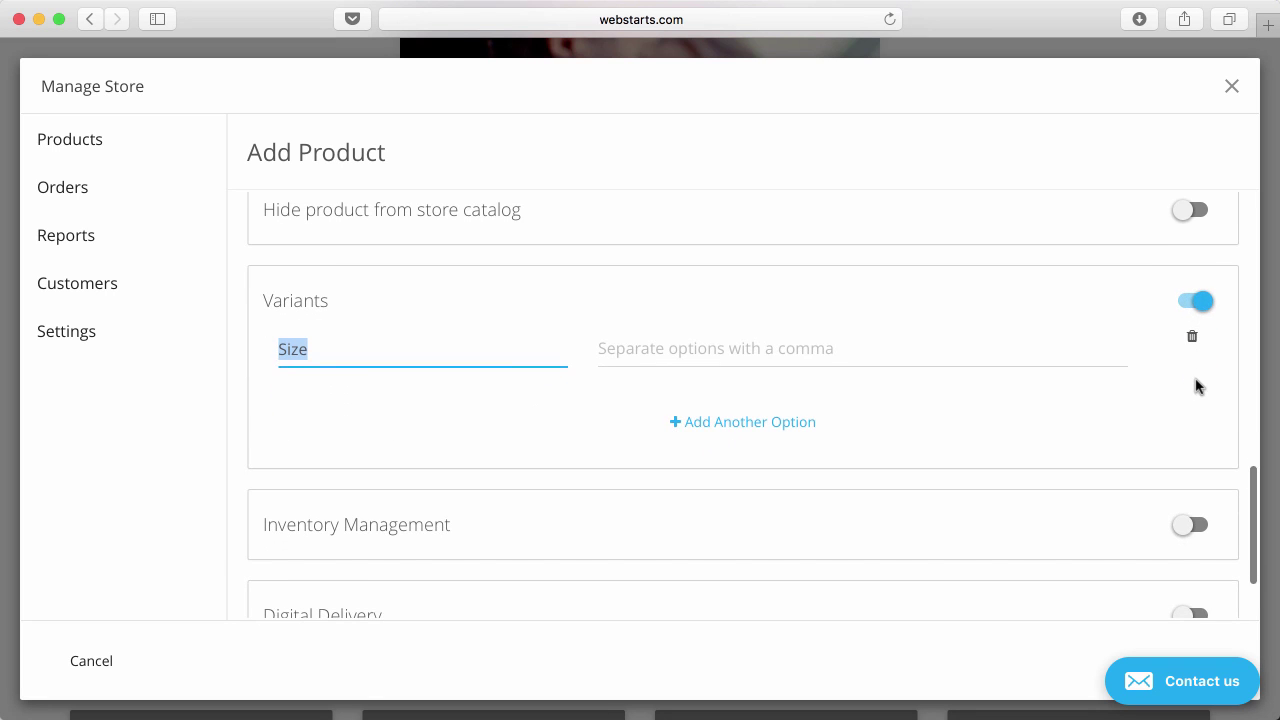
left_click(437, 345)
left_click(694, 342)
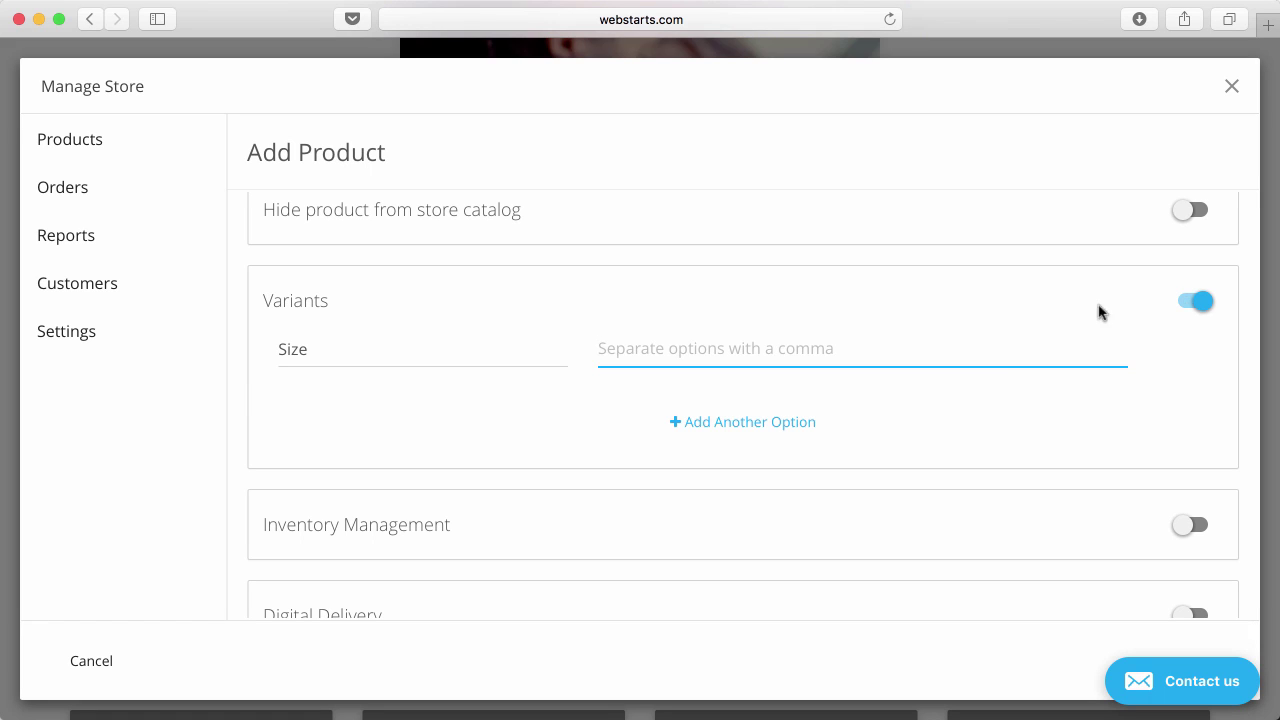
left_click(337, 352)
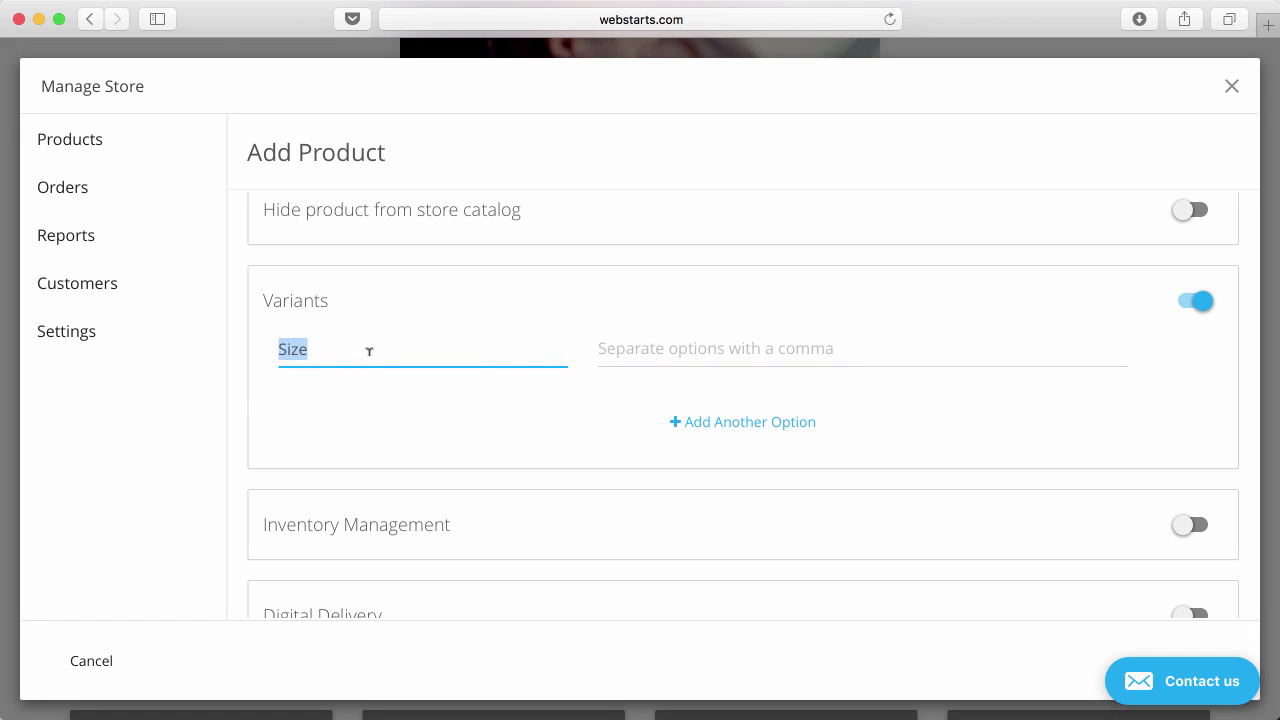
left_click(709, 422)
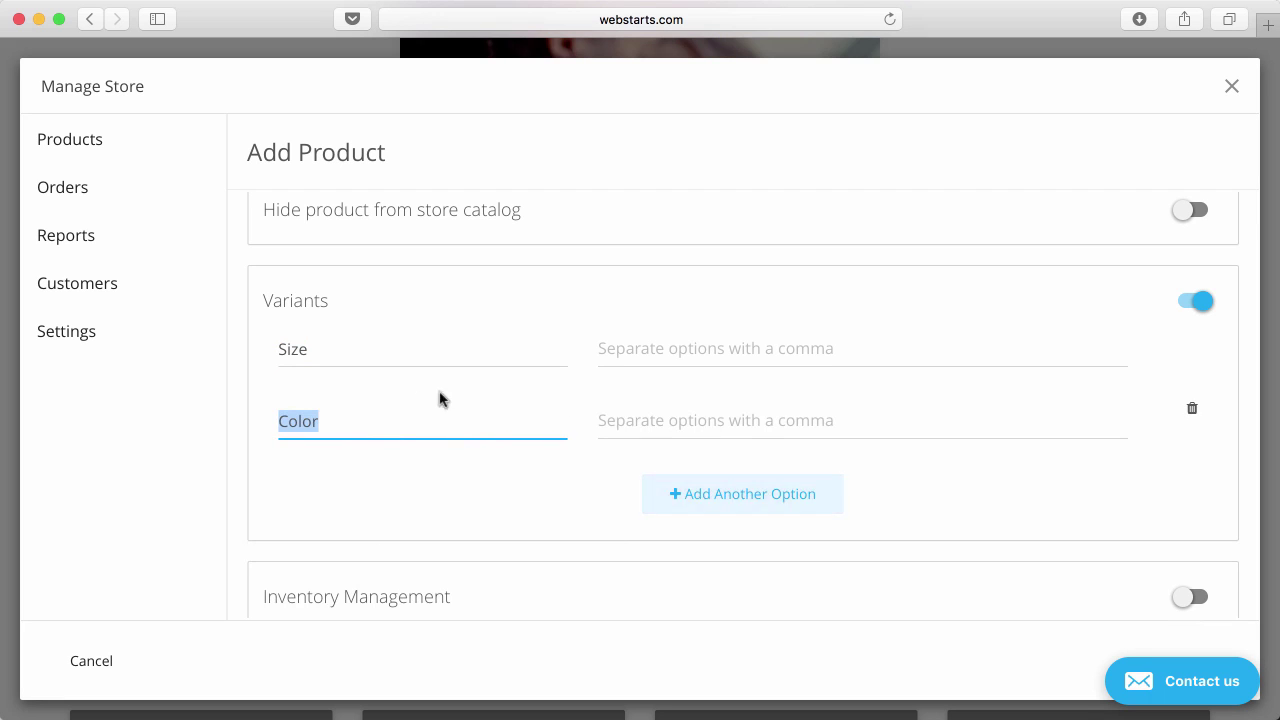
left_click(360, 351)
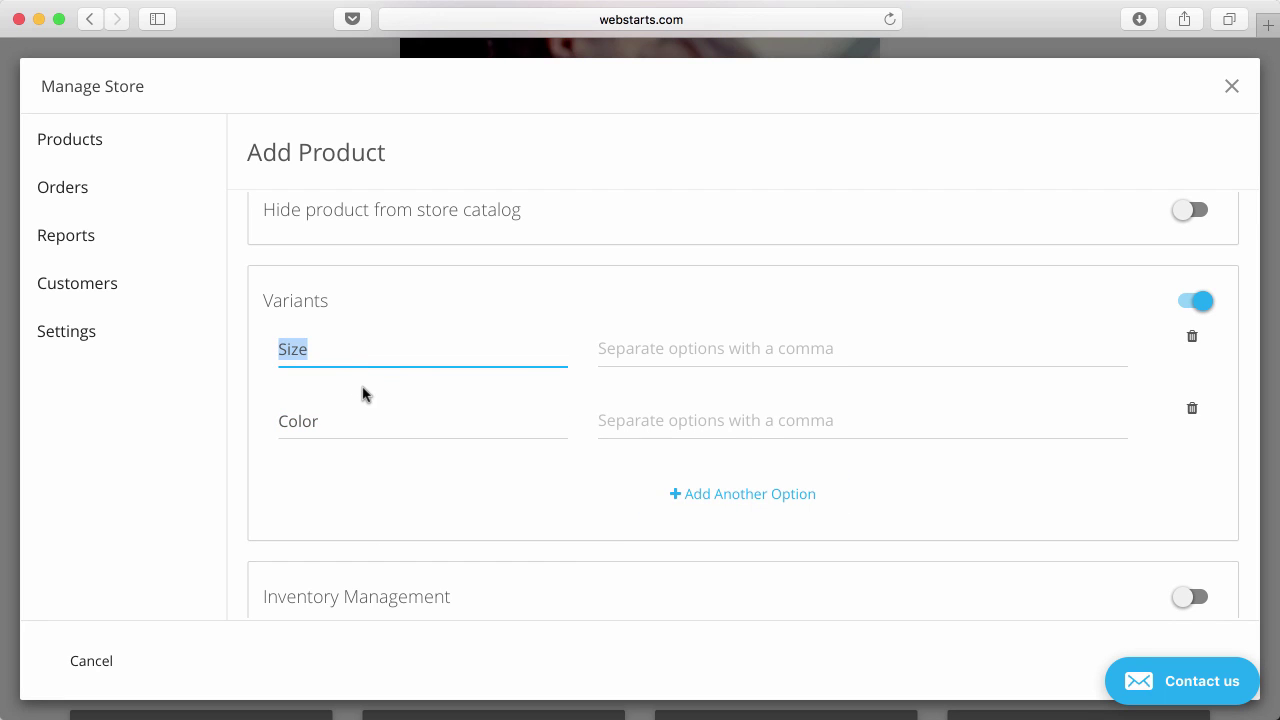
left_click(362, 422)
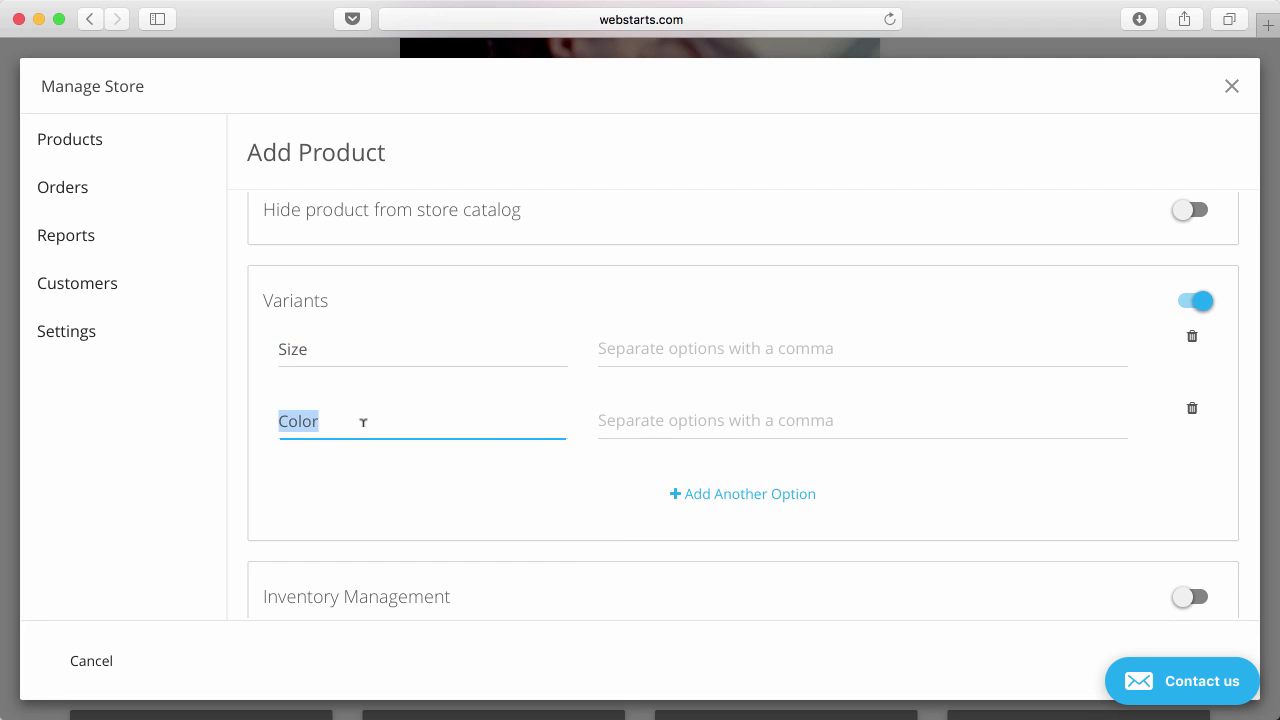
left_click(674, 496)
left_click(380, 491)
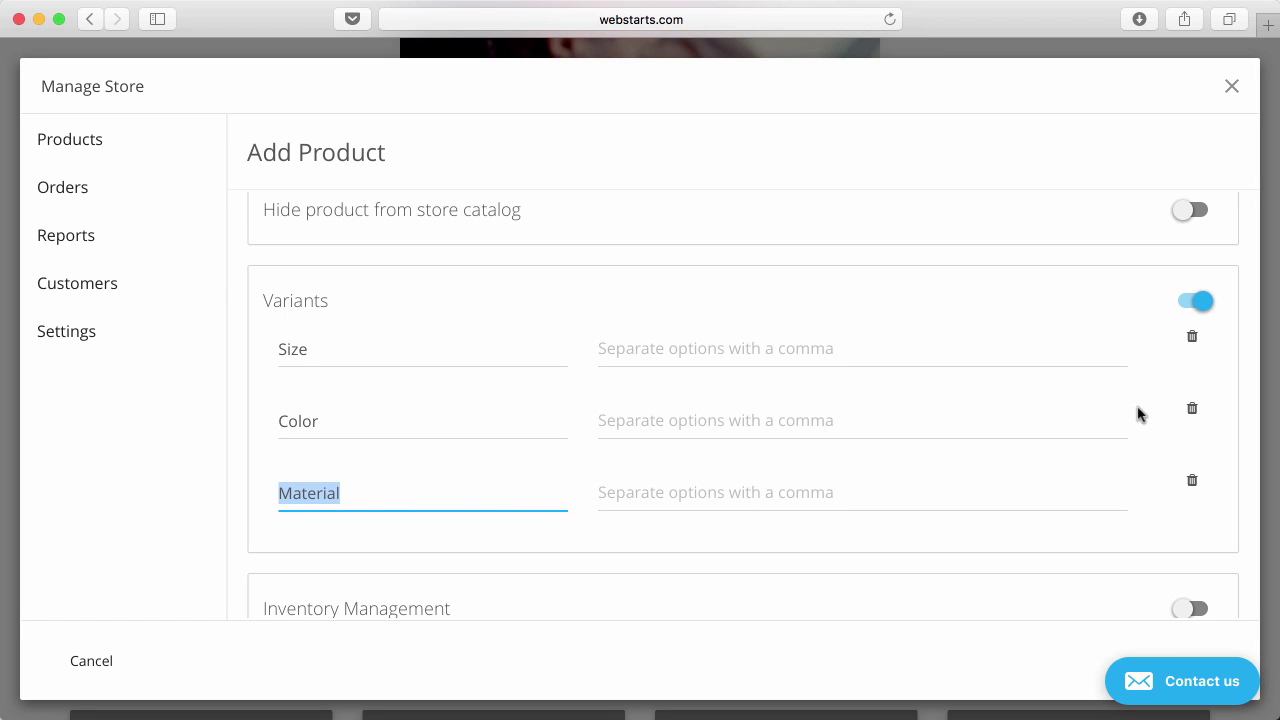
Enter small, medium and large as Size choices, remove them, and switch variants off.
left_click(803, 350)
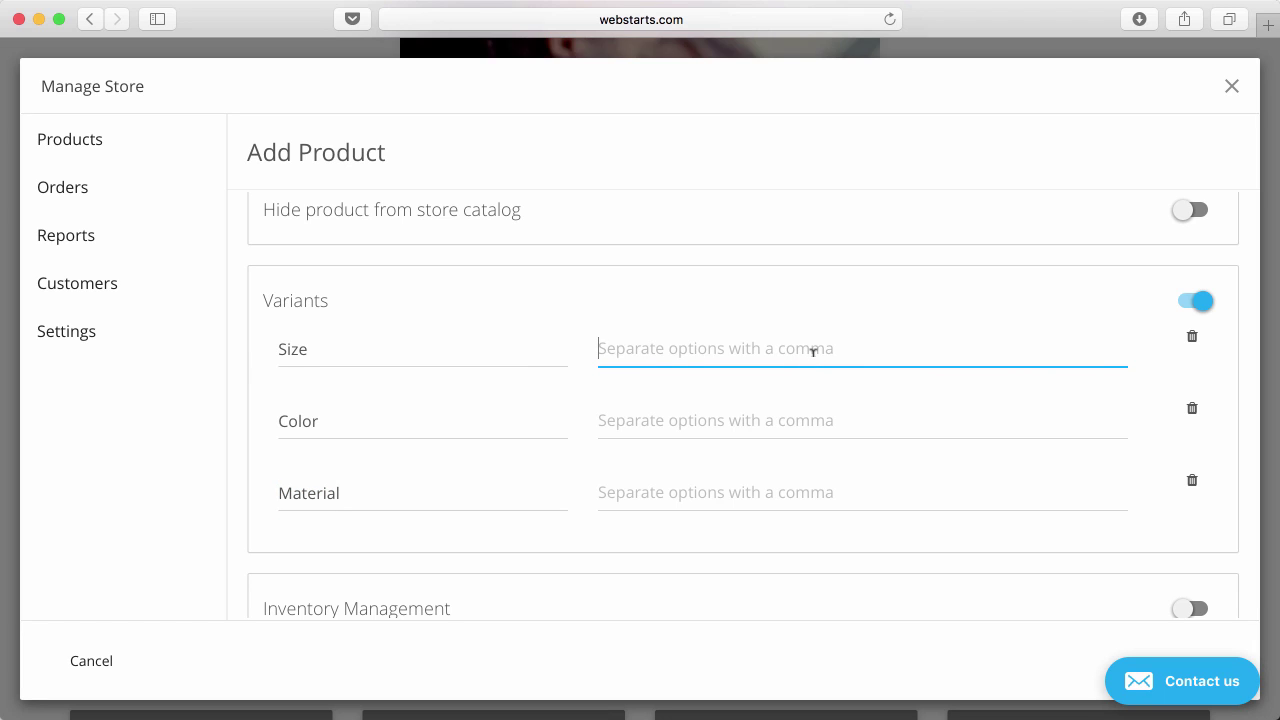
type("small")
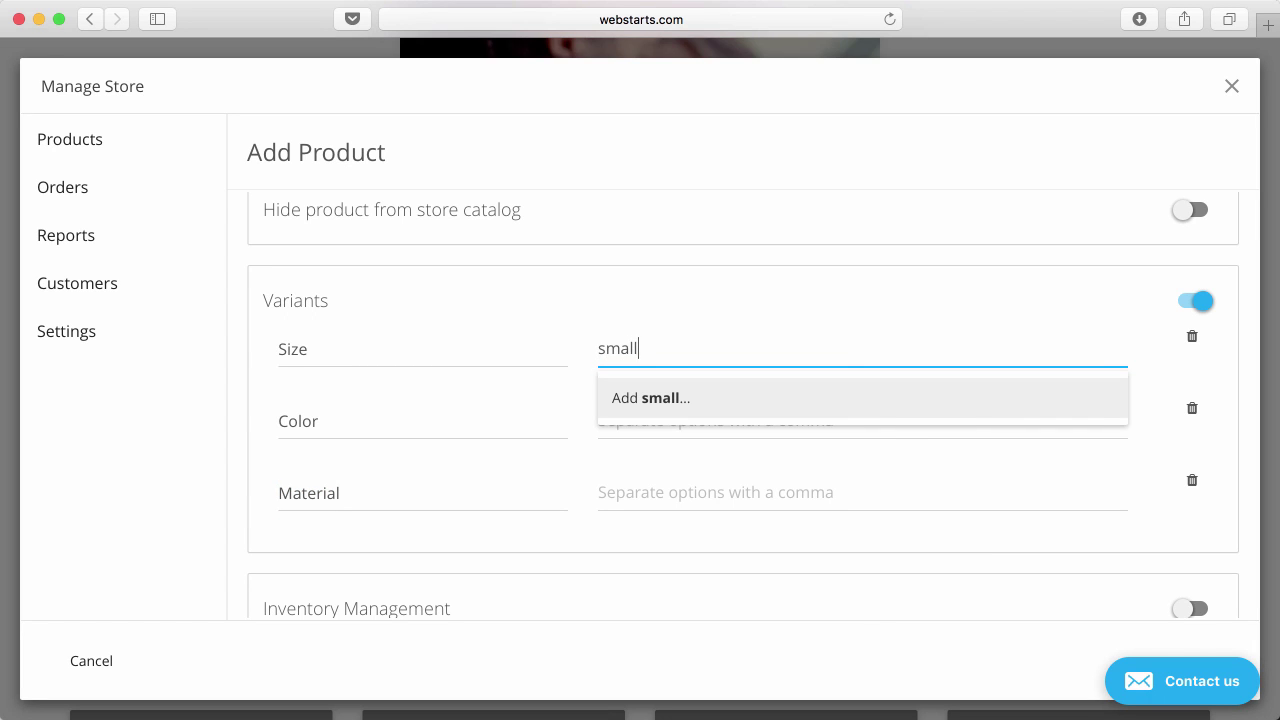
key("Return")
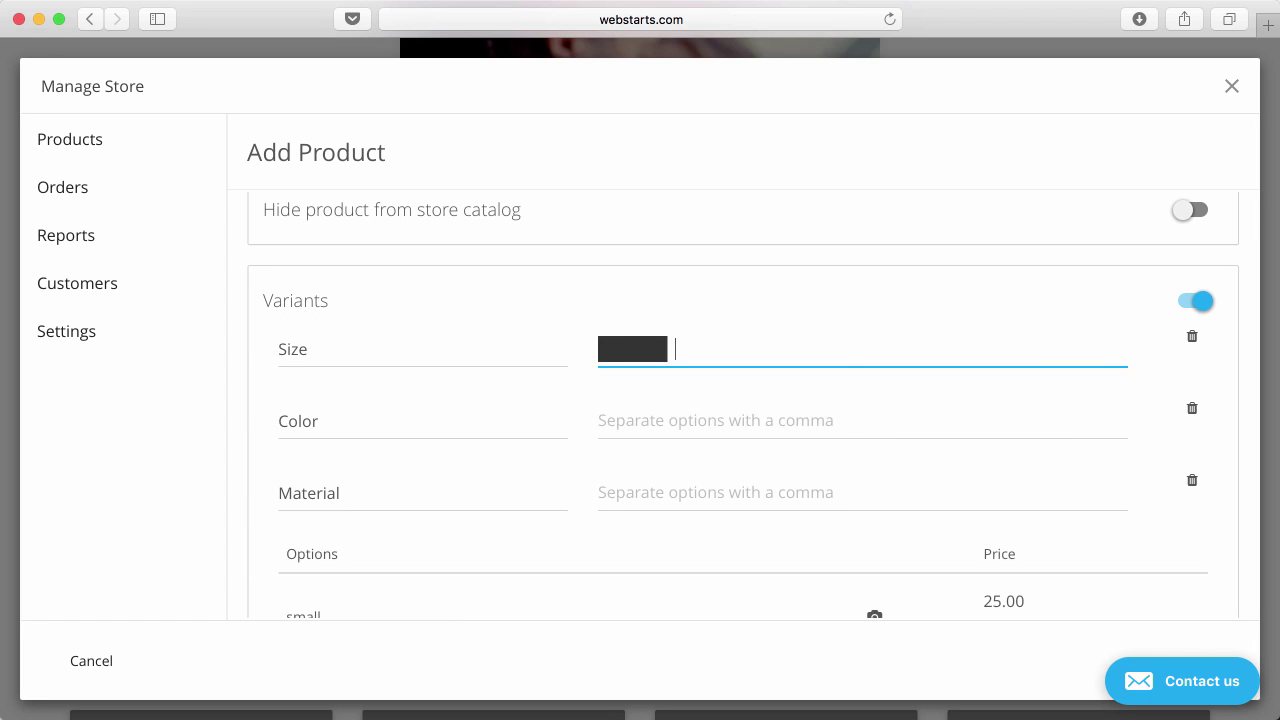
type("medium")
key("Return")
type("large")
key("Return")
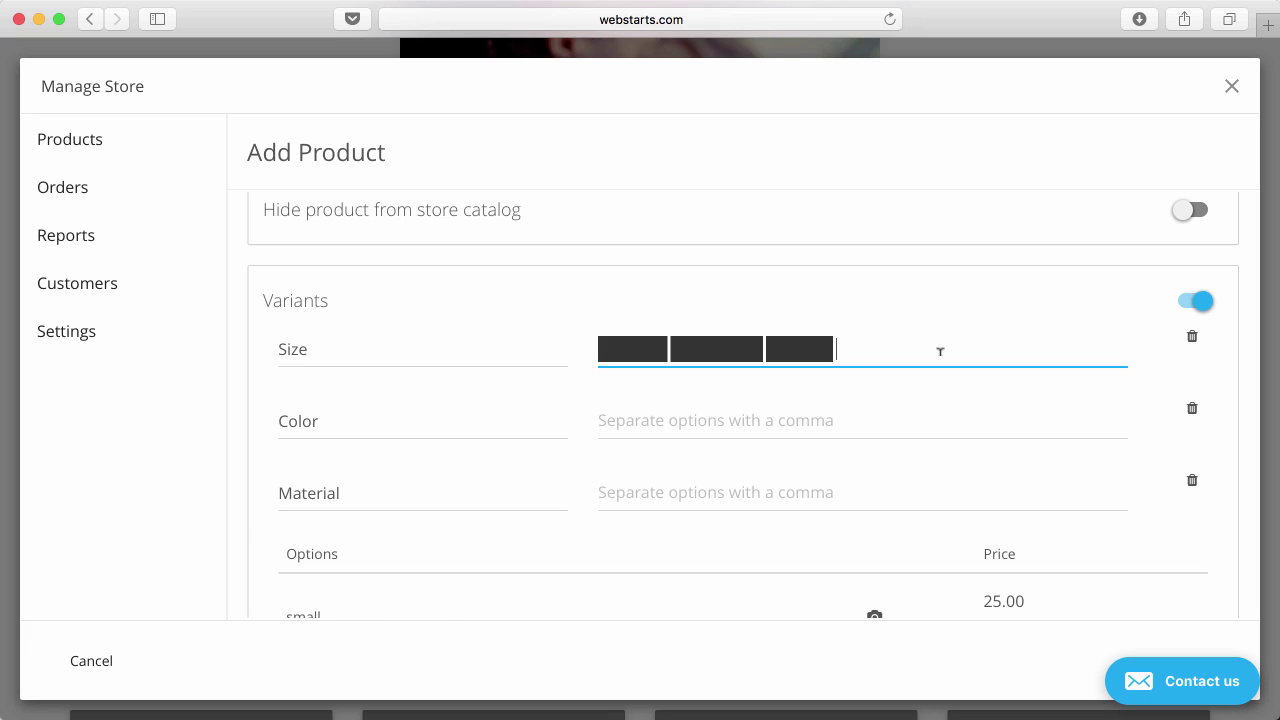
key("BackSpace")
key("BackSpace")
key("BackSpace")
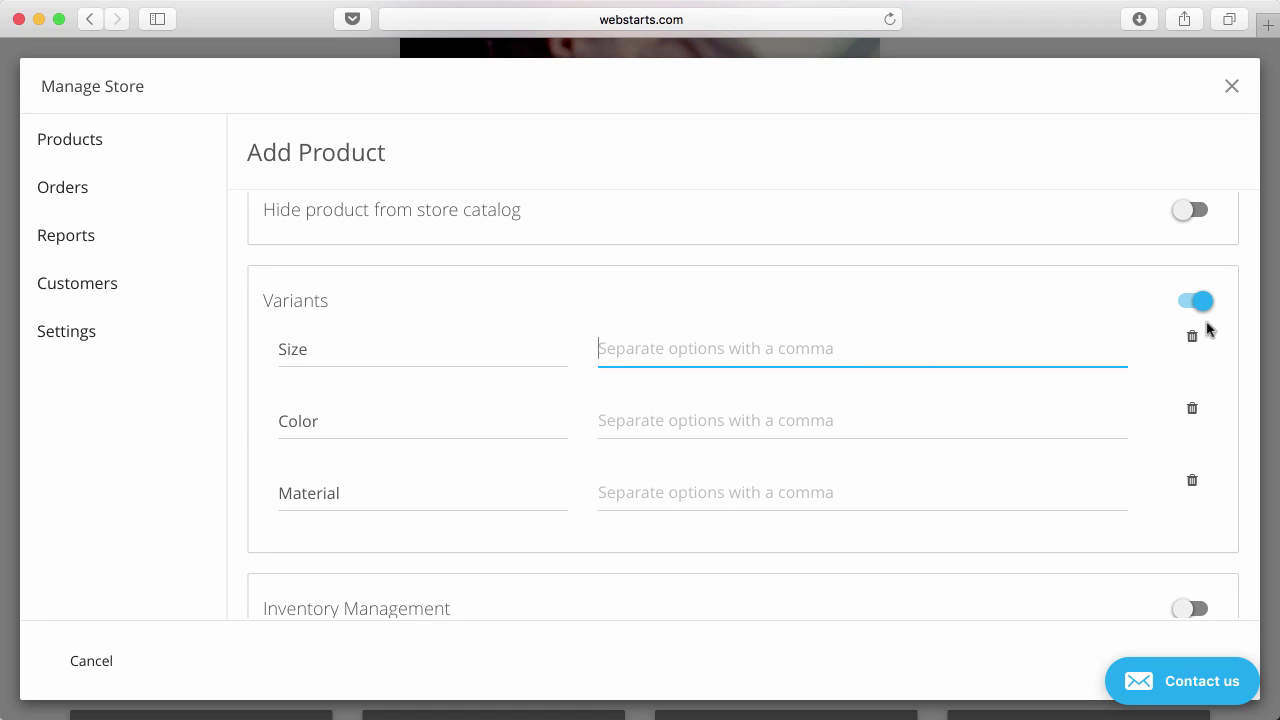
left_click(1198, 301)
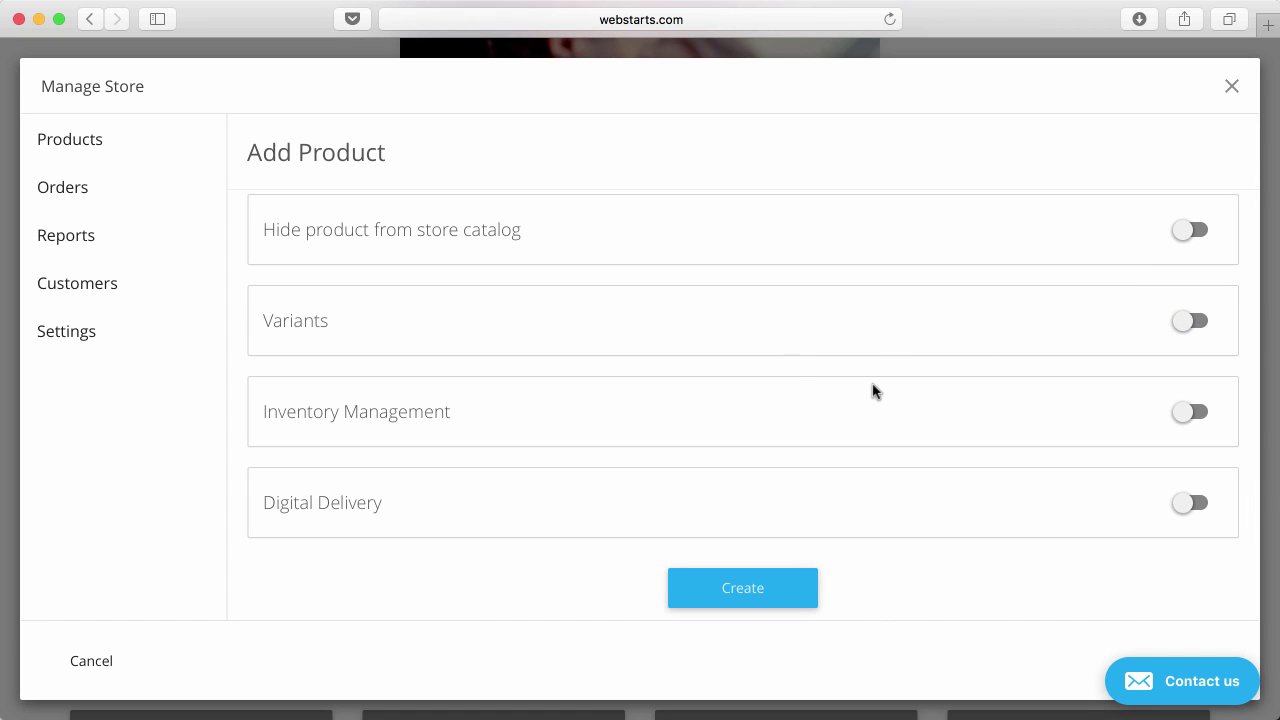
Enable inventory management with 10 in stock, low-stock alert at 1, and stock displayed to shoppers.
left_click(1198, 419)
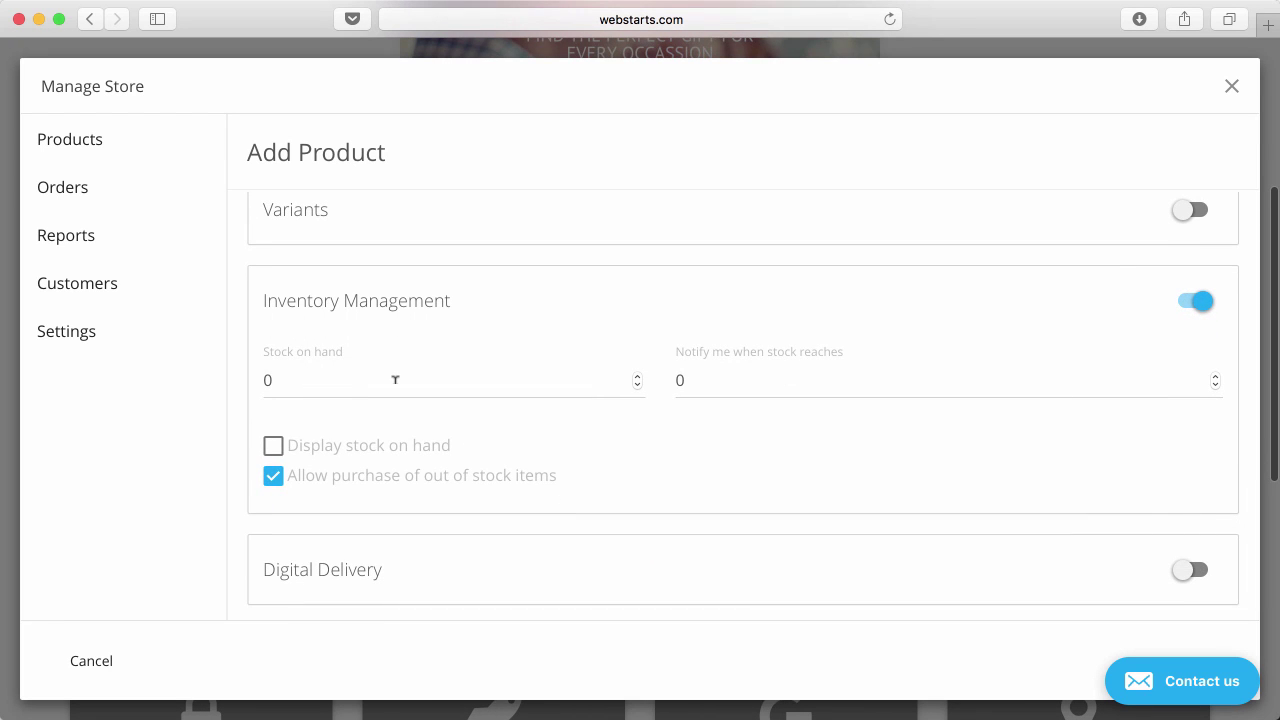
left_click(395, 380)
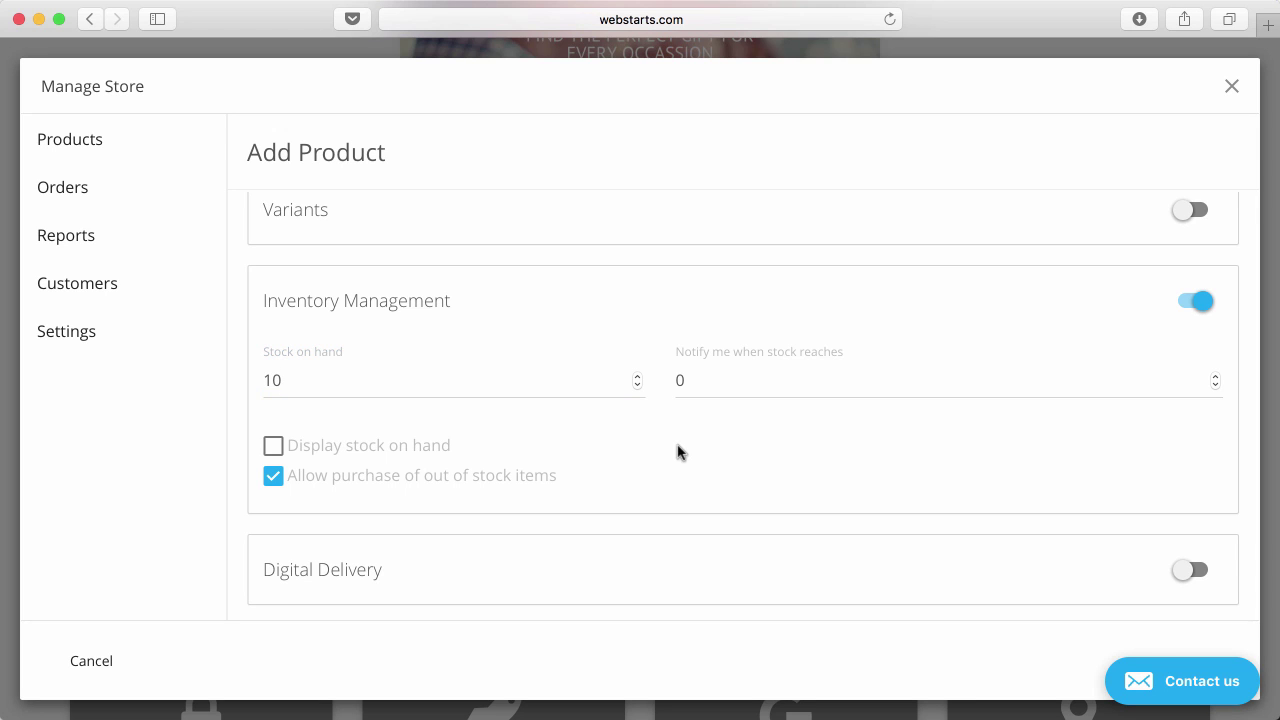
left_click(692, 378)
double_click(692, 378)
type("1")
left_click(769, 490)
left_click(272, 446)
scroll(362, 506, "down", 2)
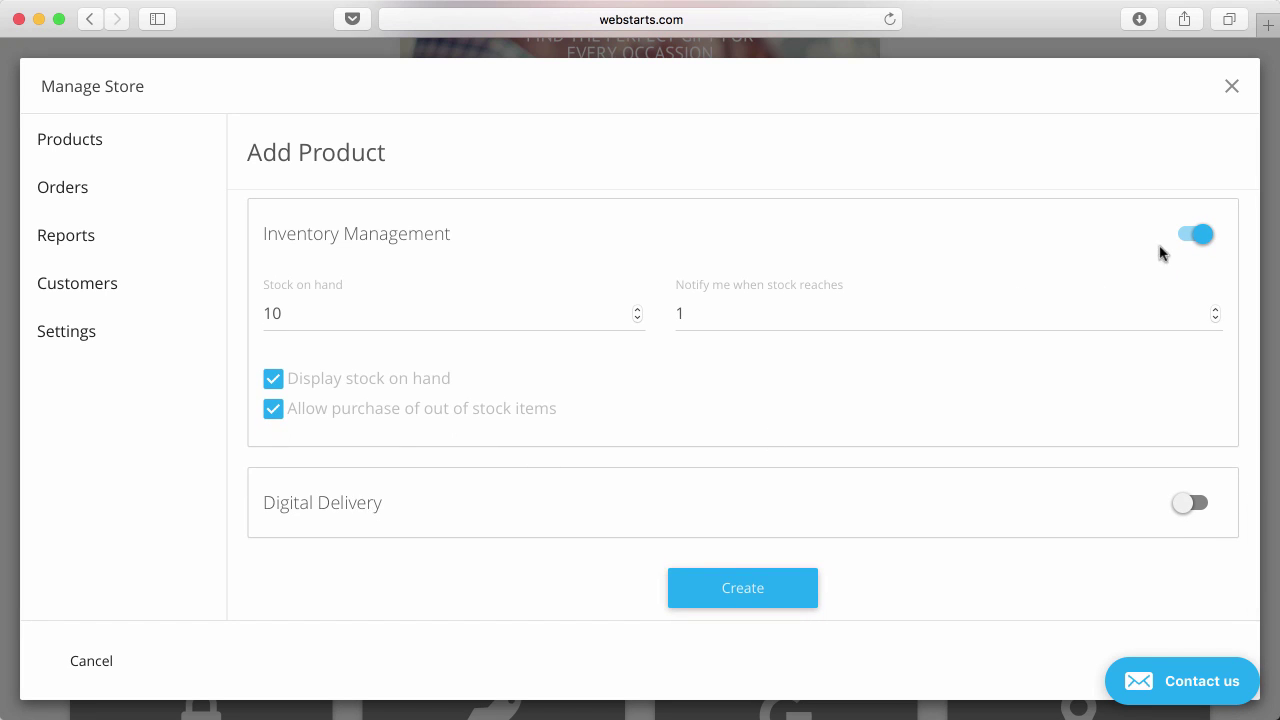
Switch inventory tracking off and Digital Delivery on, entering the download link fields.
left_click(1188, 240)
left_click(1193, 503)
scroll(1160, 557, "down", 4)
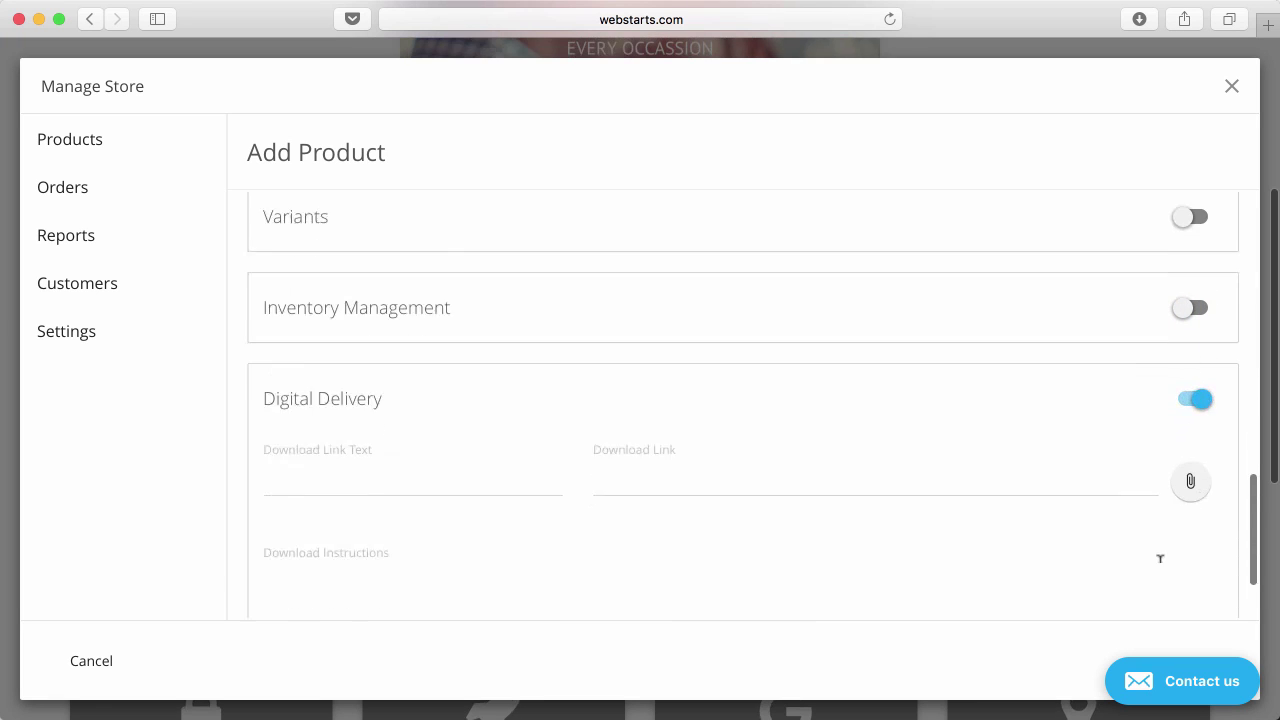
left_click(440, 385)
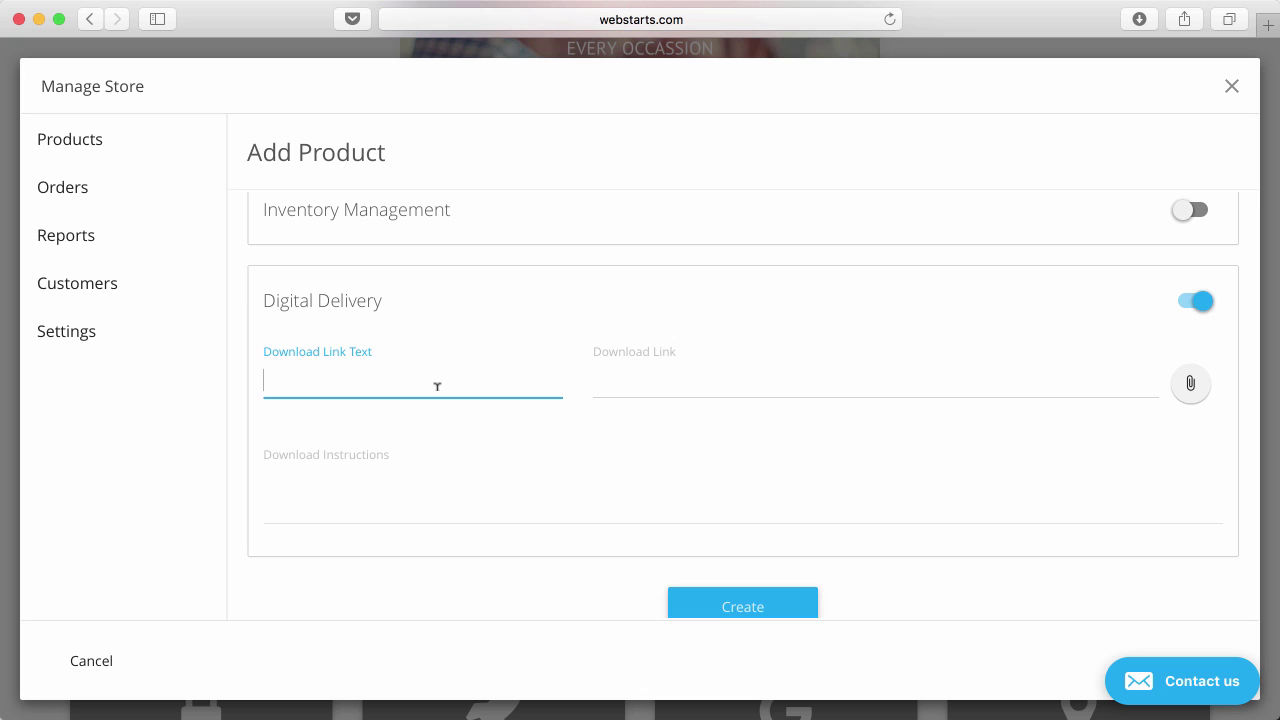
scroll(893, 381, "up", 1)
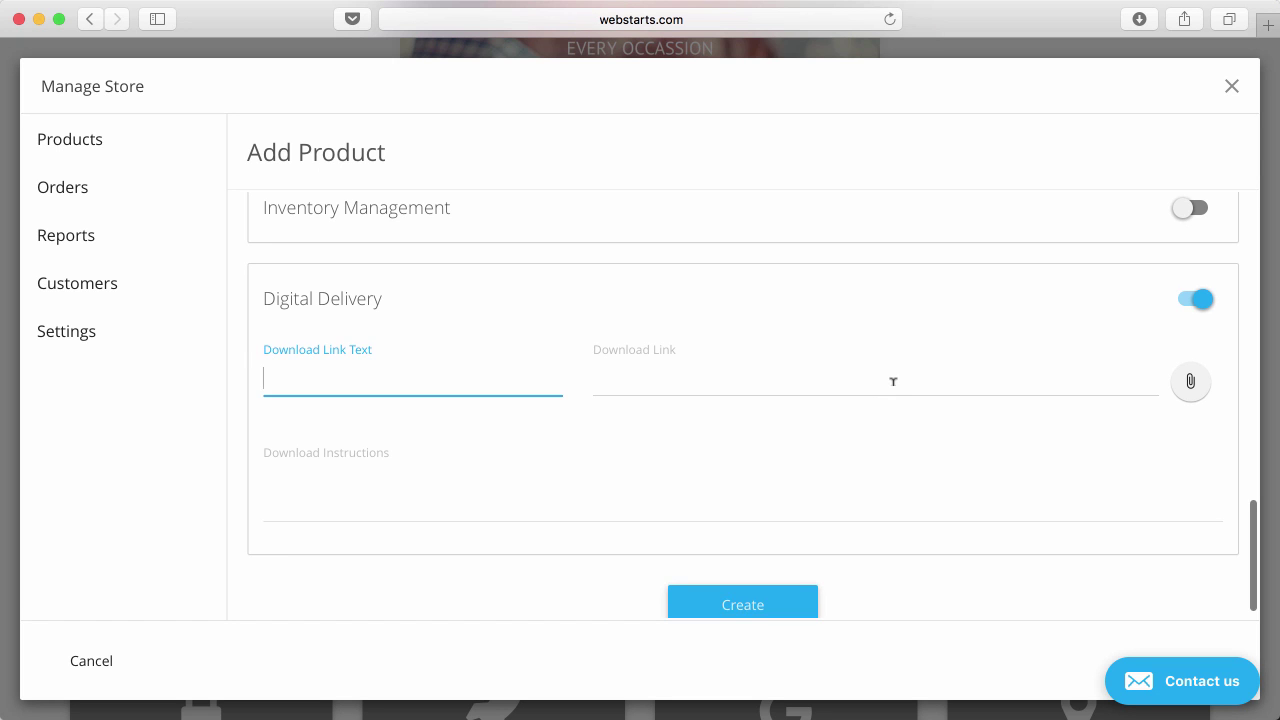
scroll(893, 381, "down", 2)
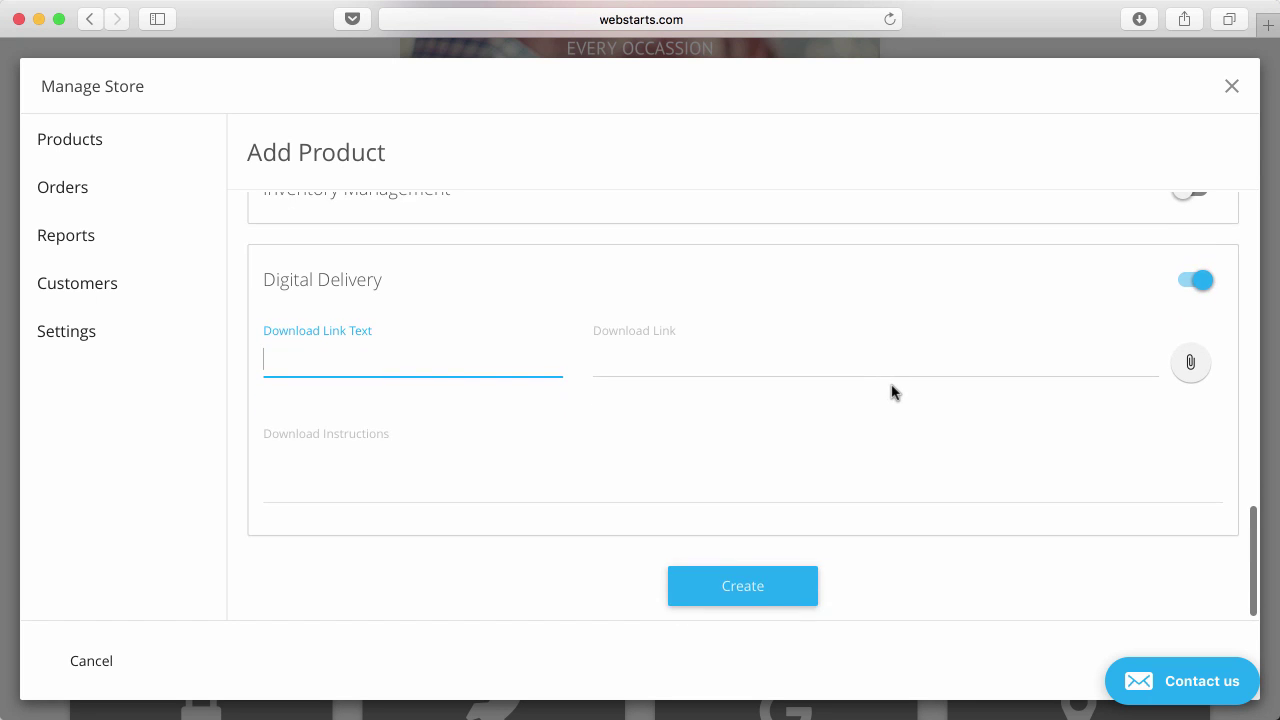
left_click(735, 368)
Browse files for the download link, cancel without choosing one, and switch Digital Delivery off.
left_click(1180, 366)
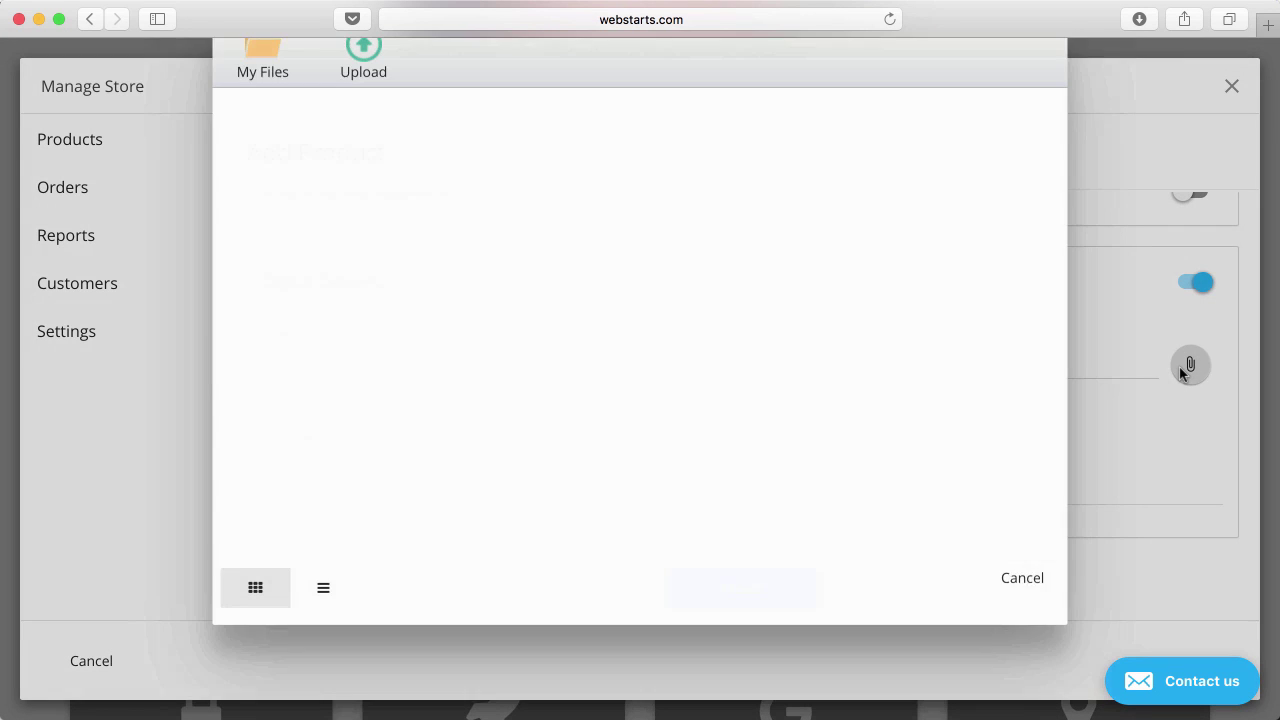
left_click(846, 625)
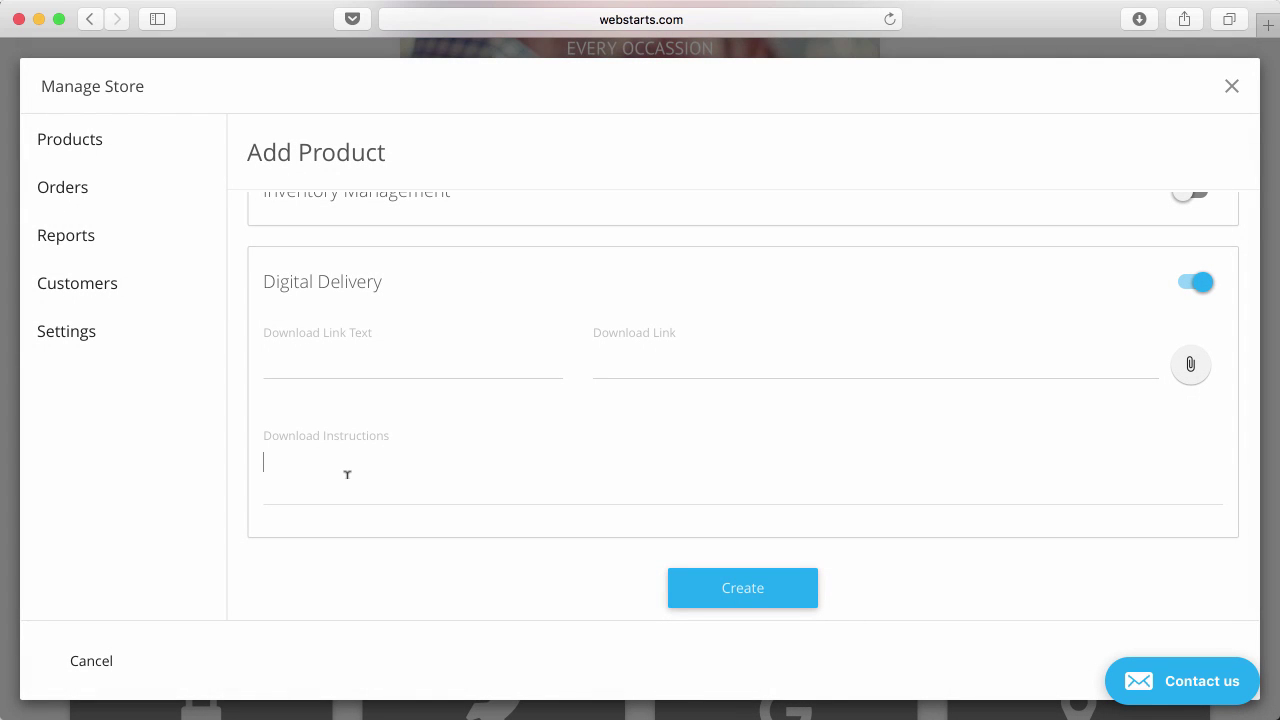
scroll(489, 517, "up", 1)
scroll(489, 517, "down", 1)
left_click(489, 517)
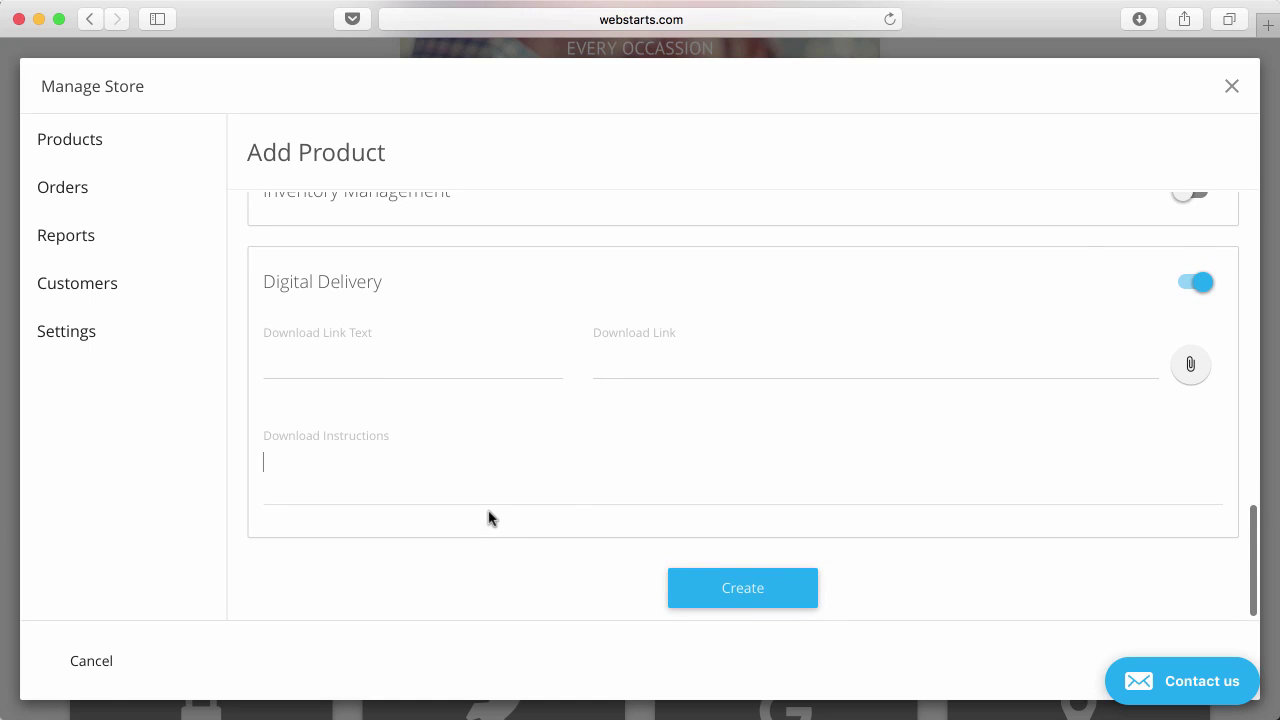
Save Test Product at $25.00 with Digital Delivery off, reopen it, then return to Products.
left_click(1197, 283)
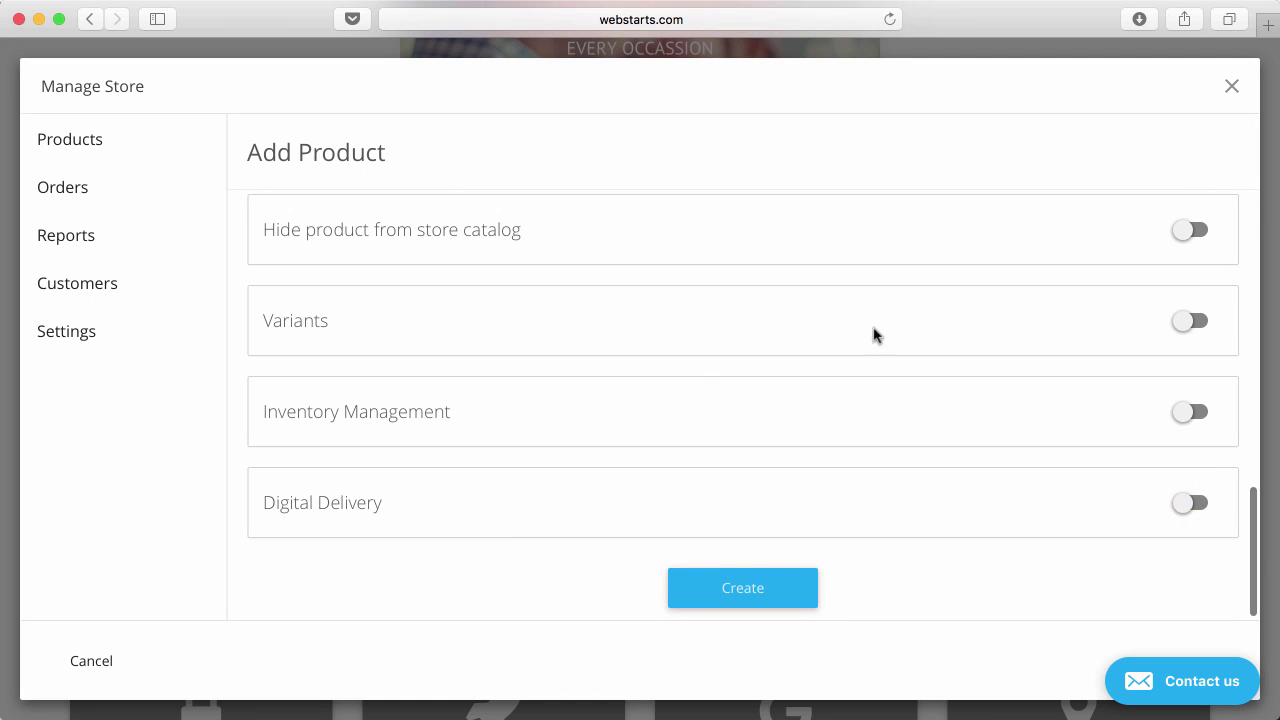
left_click(753, 596)
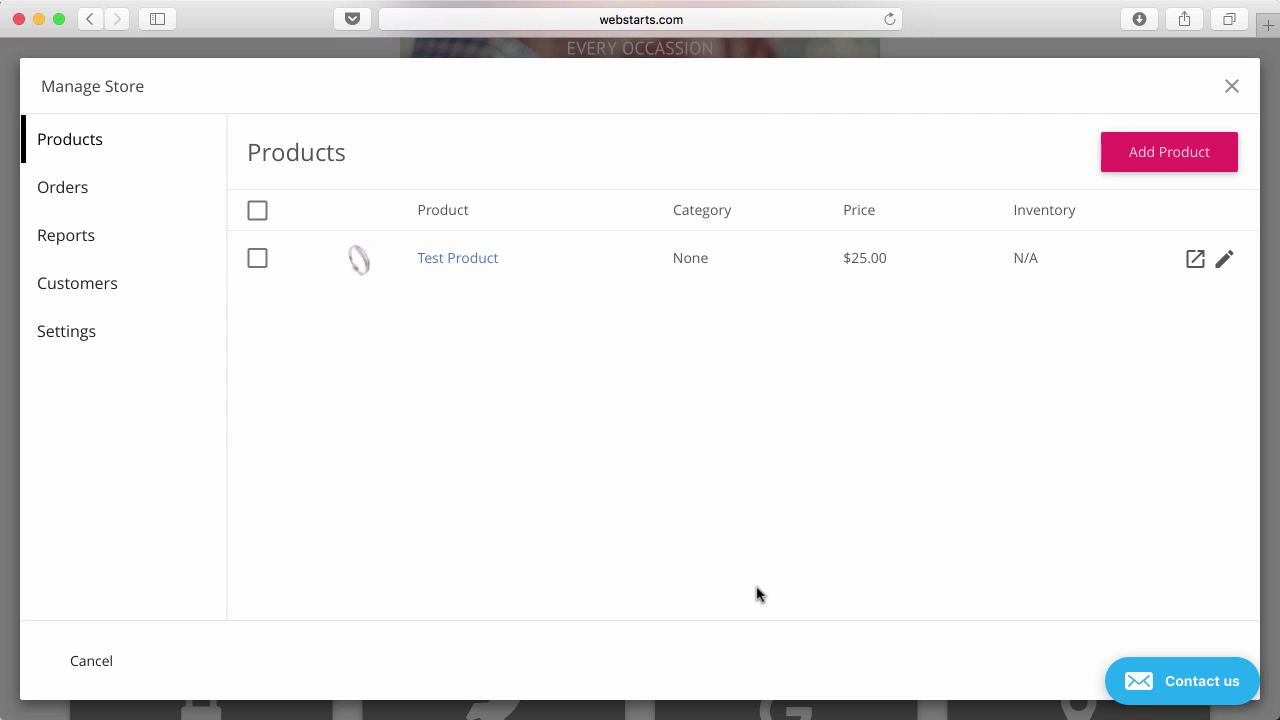
left_click(460, 262)
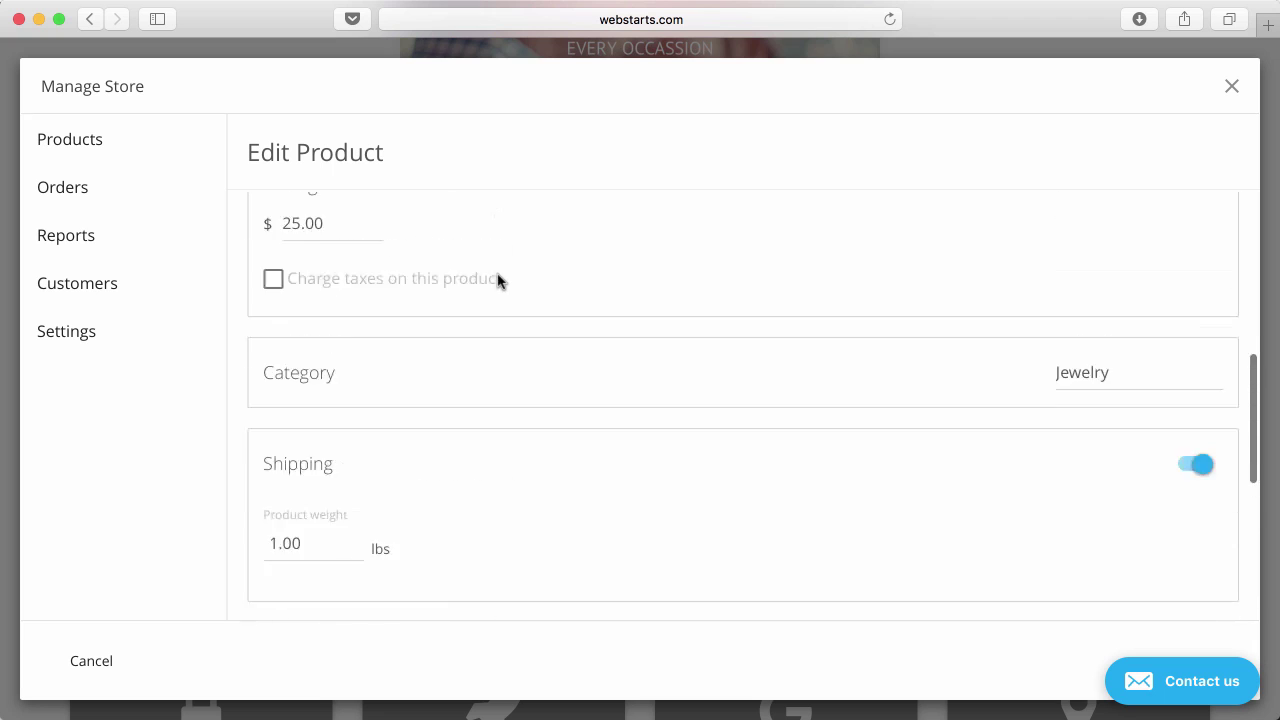
left_click(94, 140)
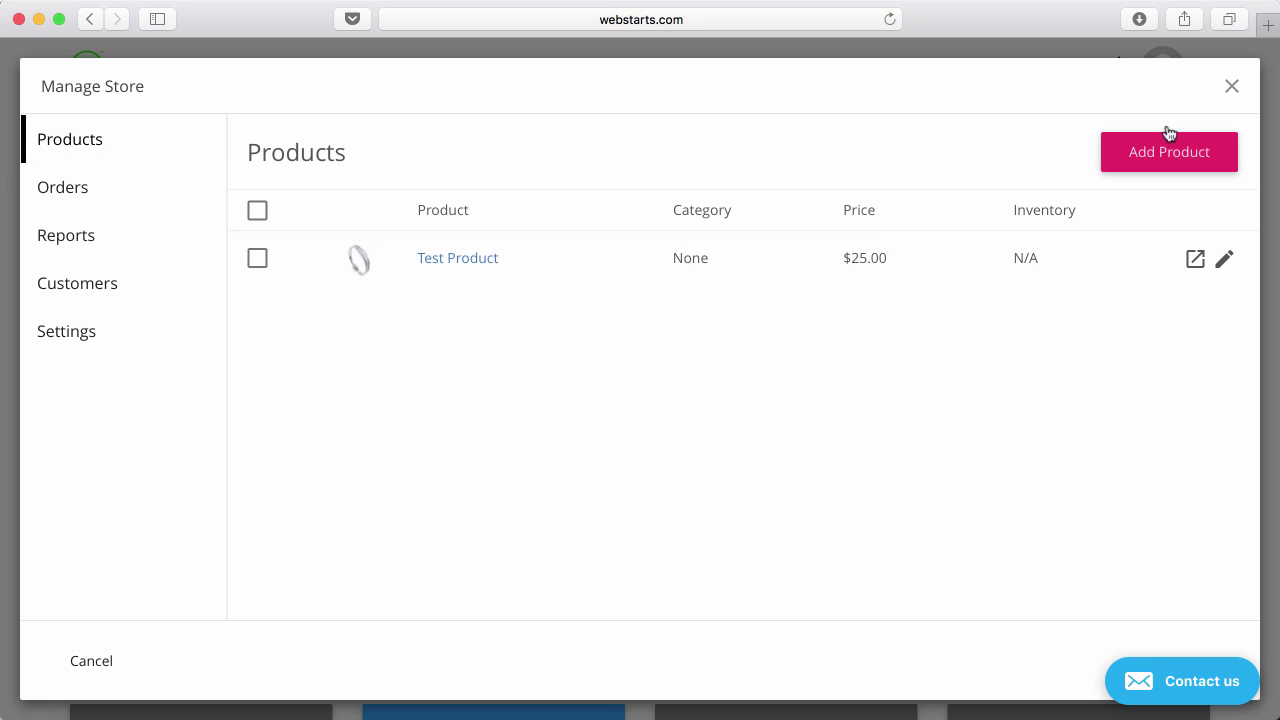
left_click(1198, 260)
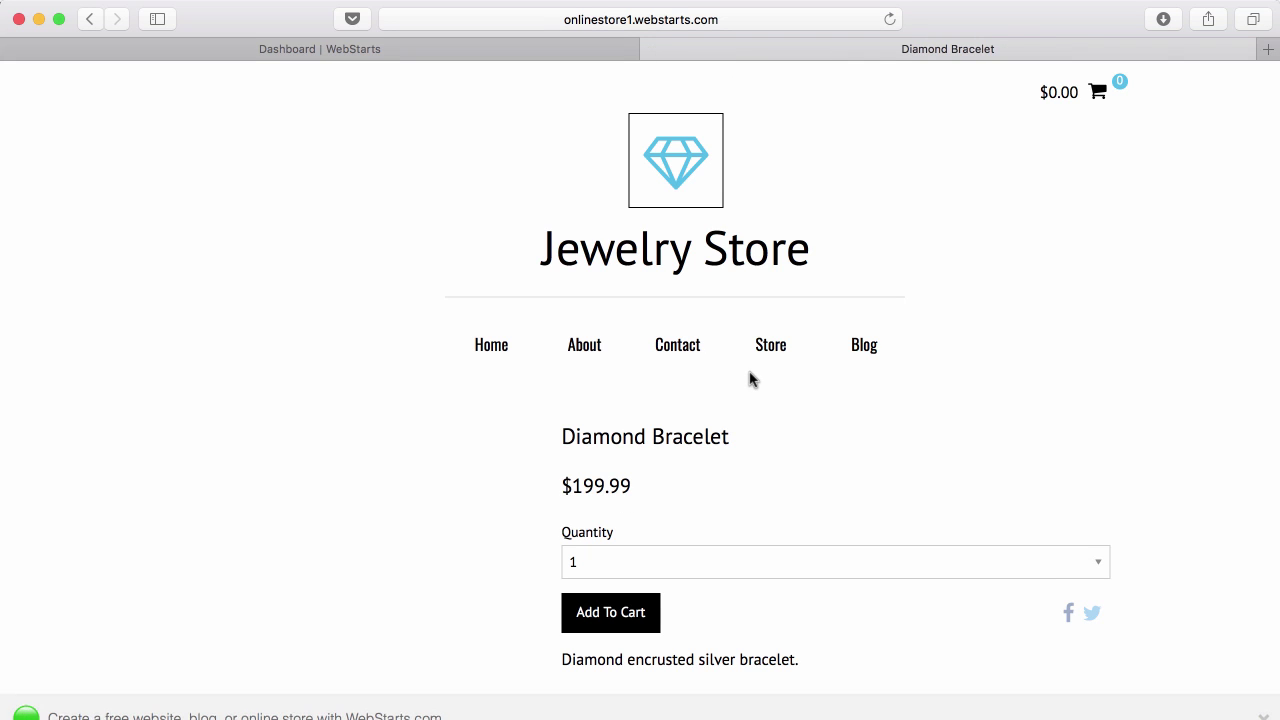
scroll(756, 378, "down", 3)
left_click(508, 453)
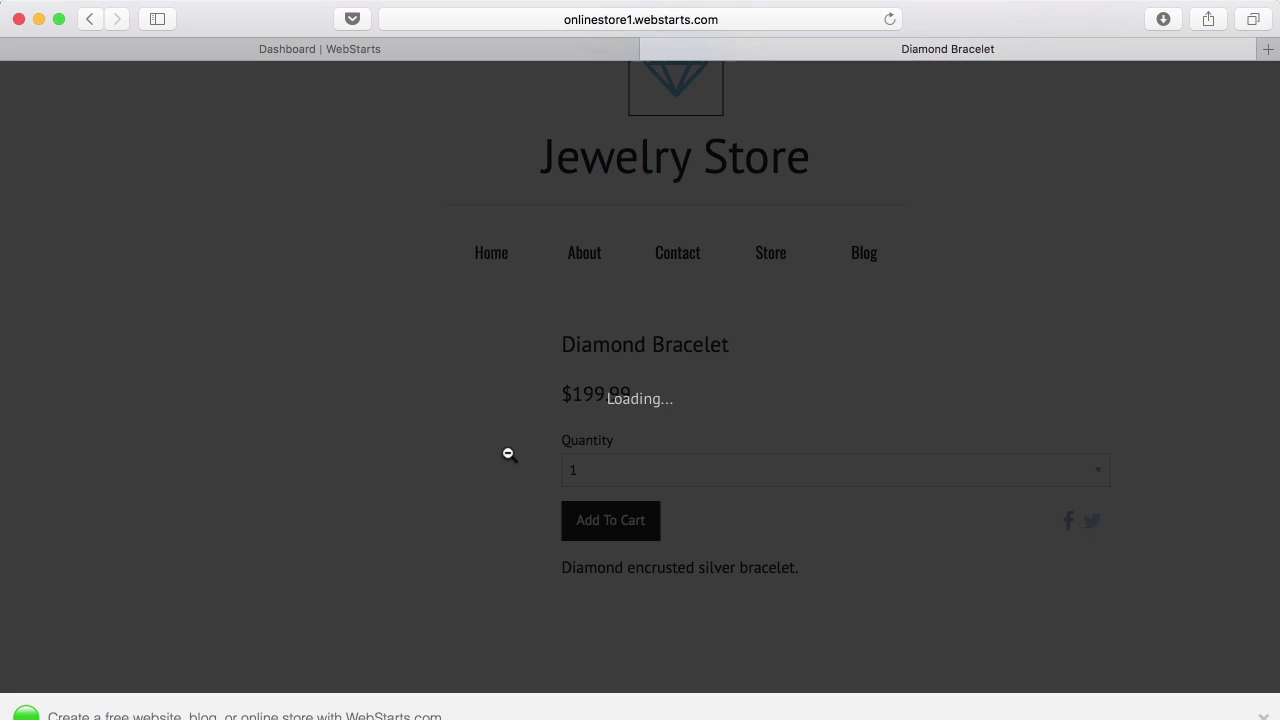
left_click(817, 463)
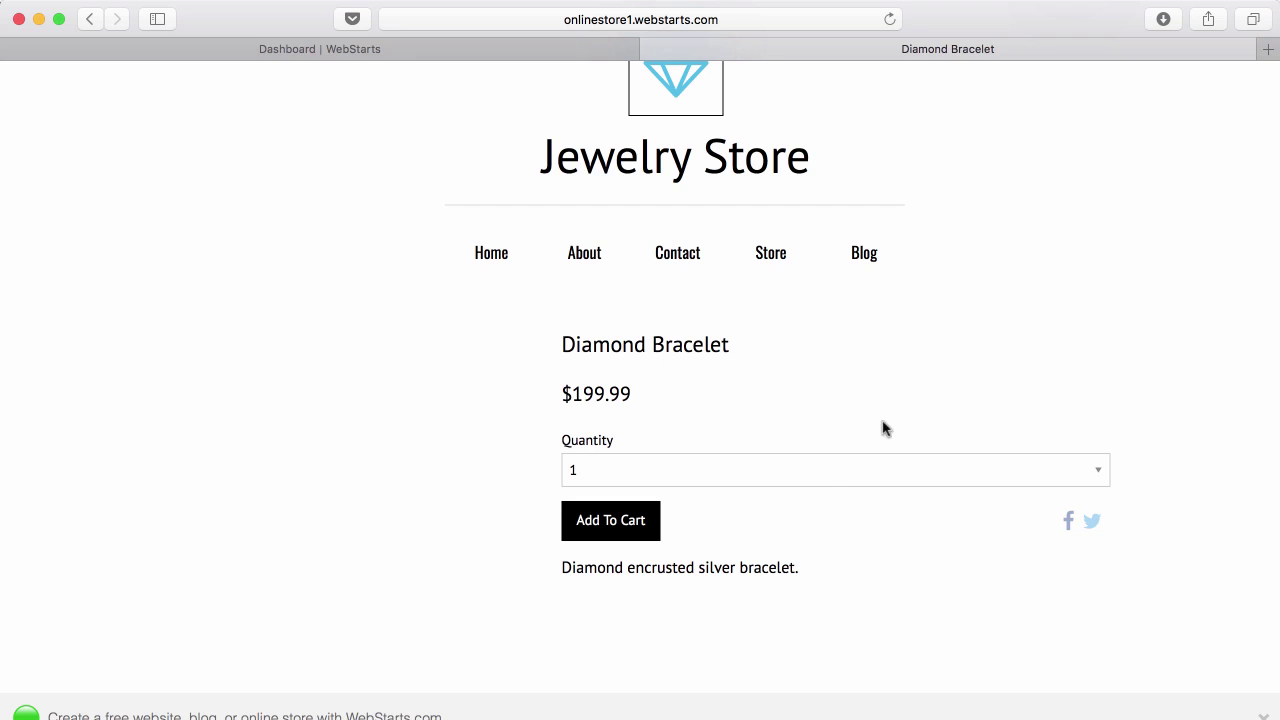
left_click(651, 49)
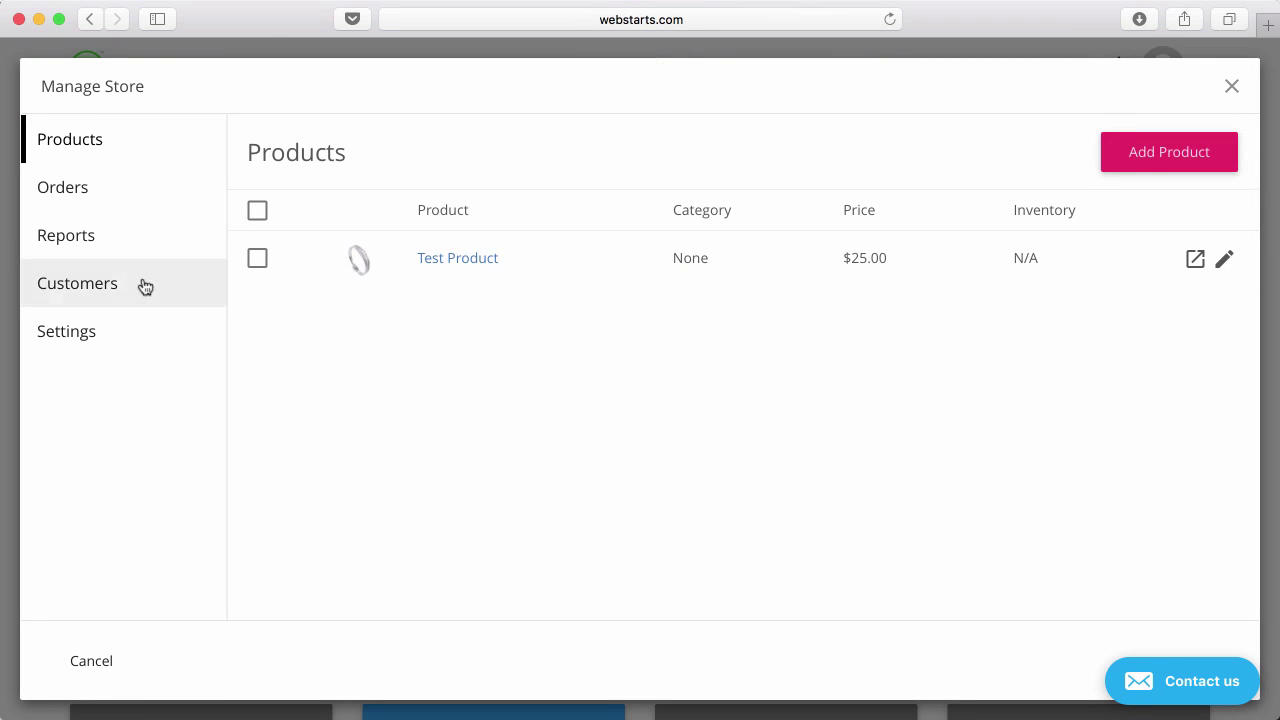
Review the Orders list and sale month filter, the all-zero 2017 Sales Report, then Customers.
left_click(109, 196)
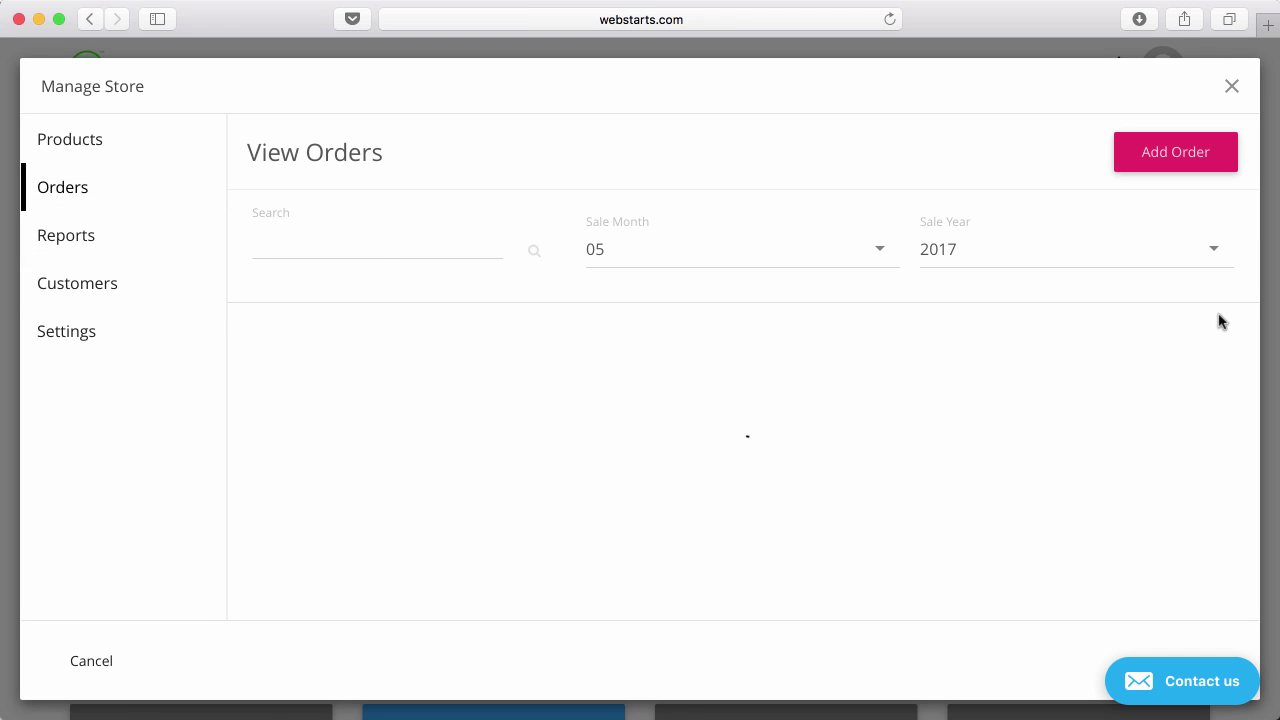
left_click(443, 243)
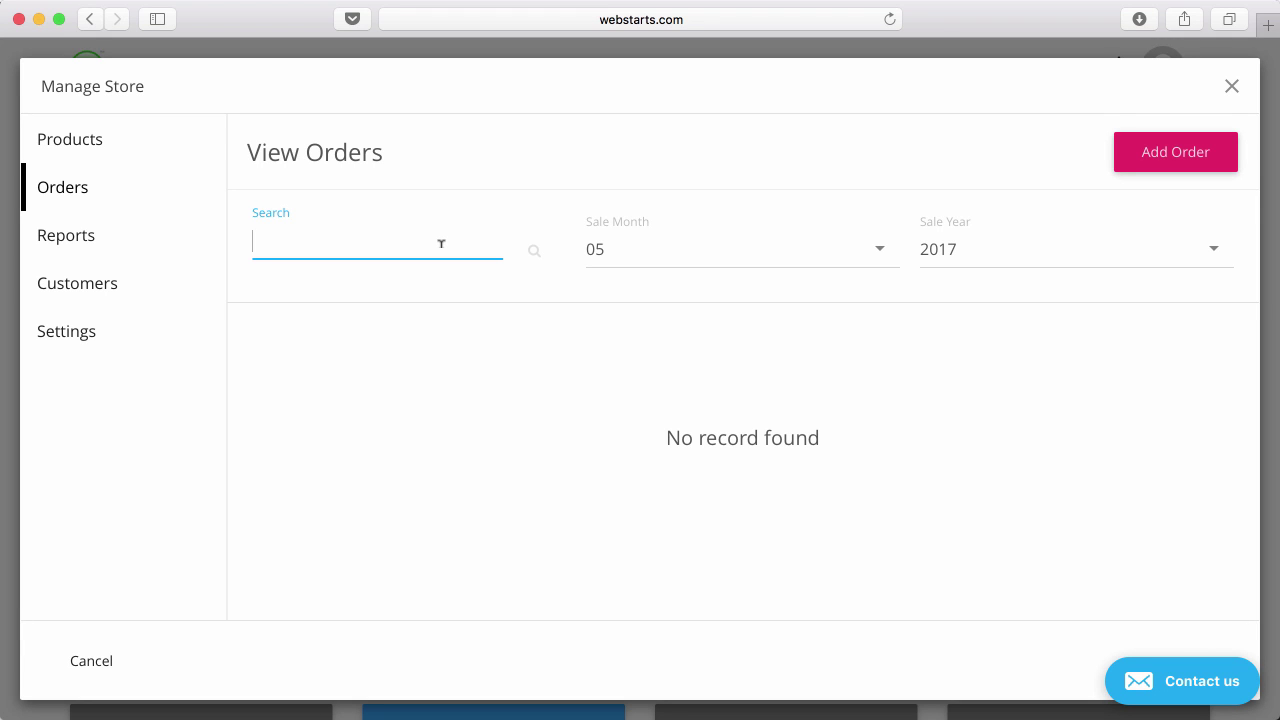
left_click(683, 251)
left_click(543, 320)
left_click(52, 247)
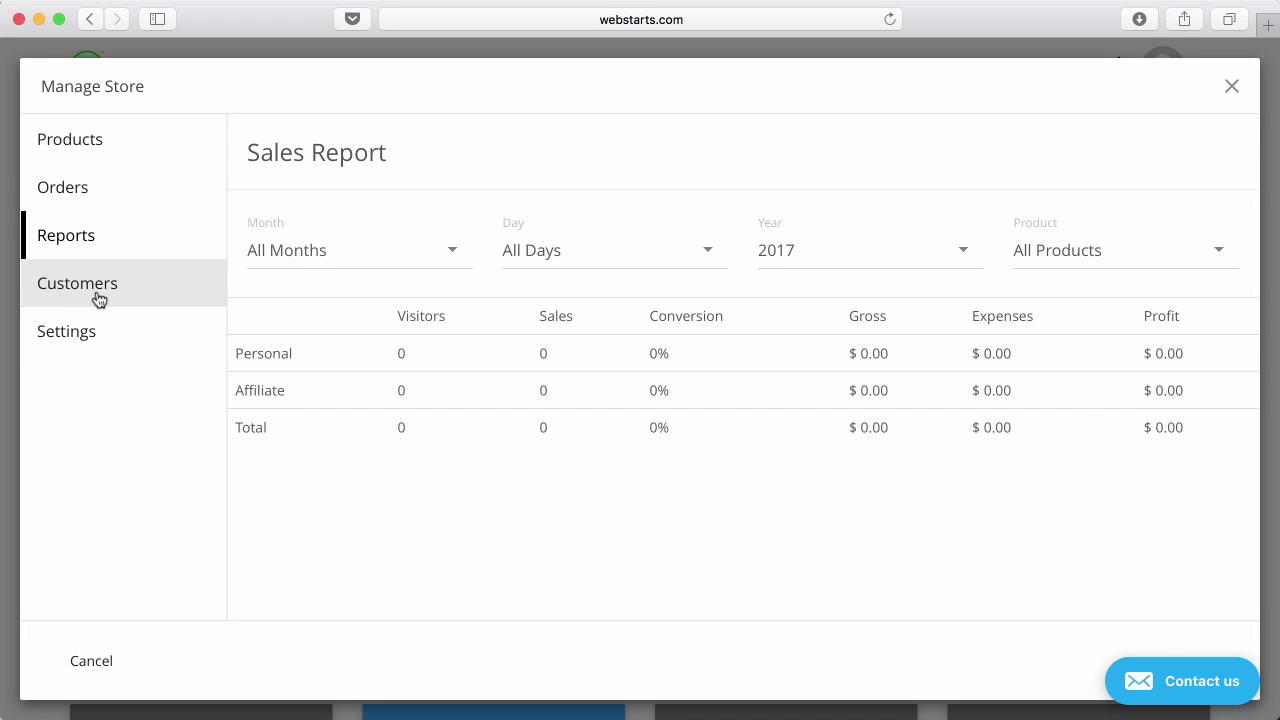
left_click(99, 300)
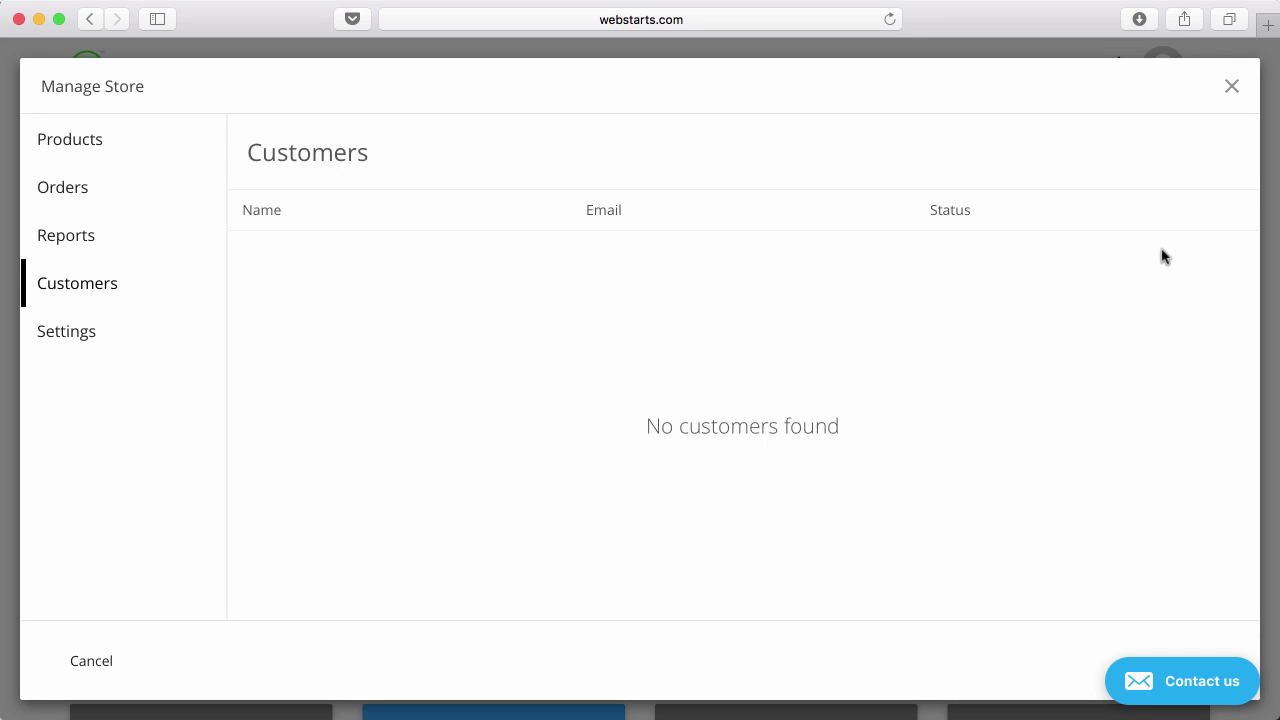
Open Store Settings and check the payment processor options, keeping WePay selected.
left_click(128, 337)
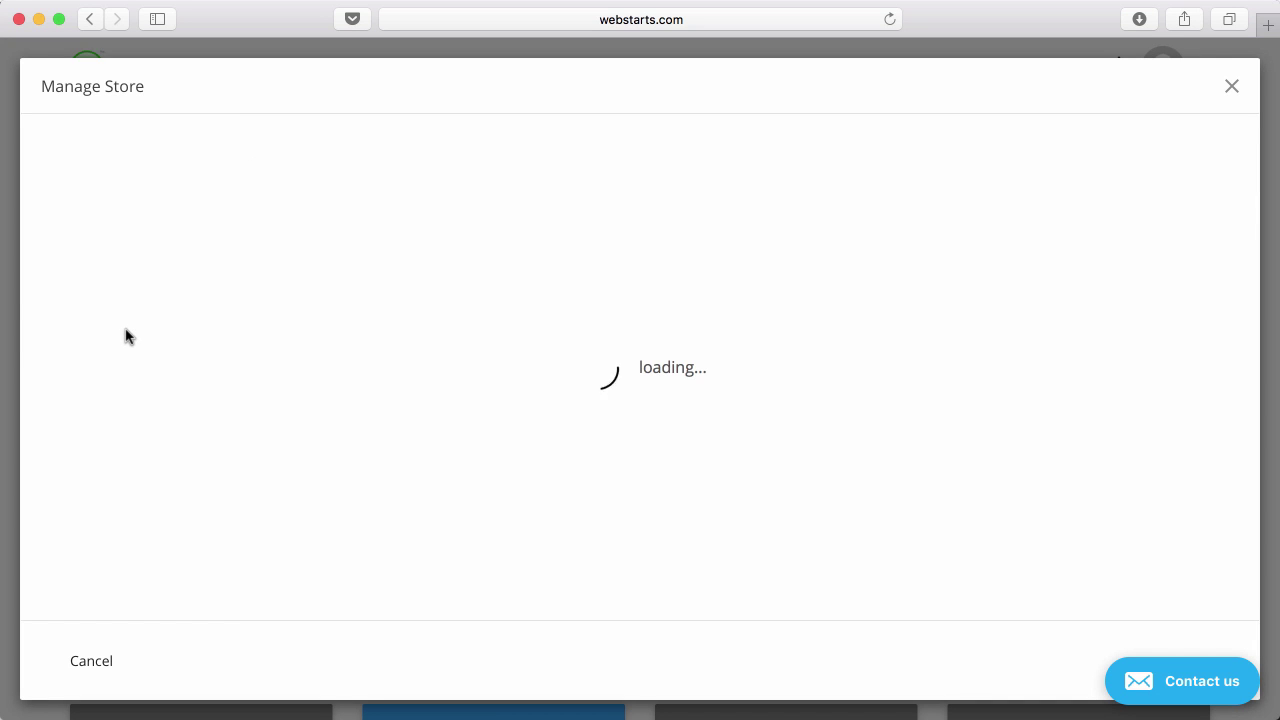
left_click(552, 360)
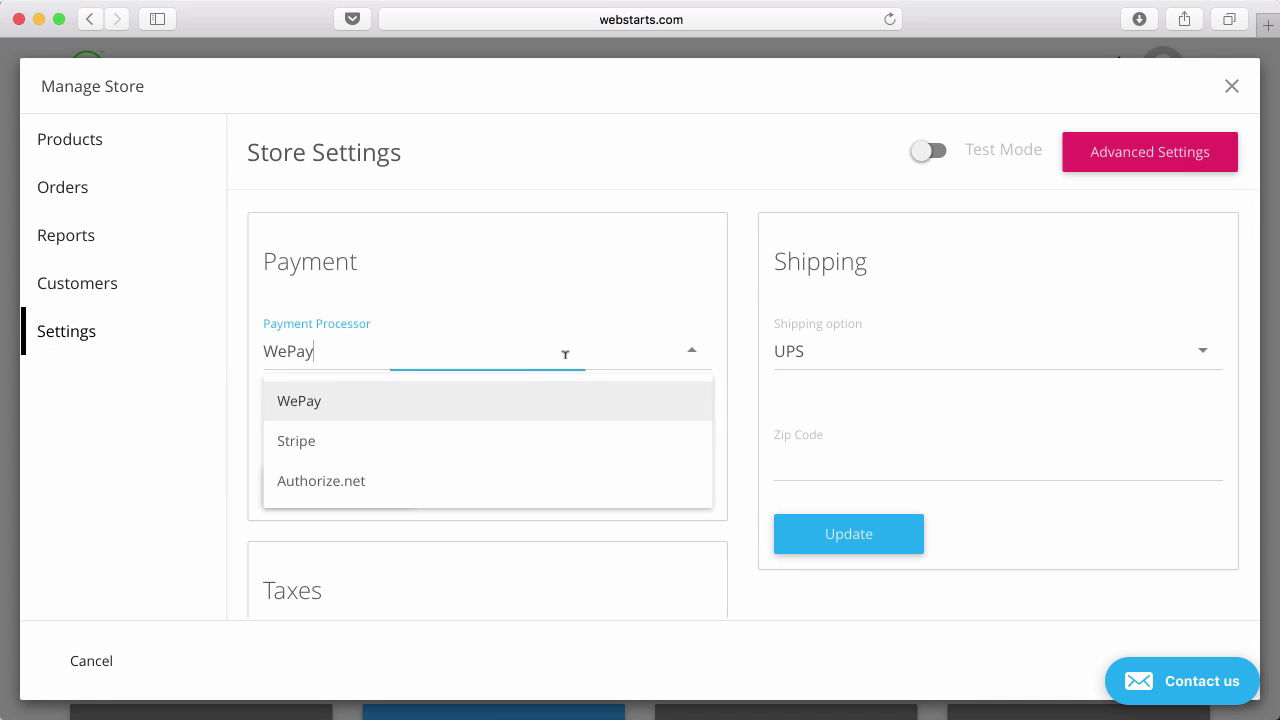
scroll(547, 403, "down", 2)
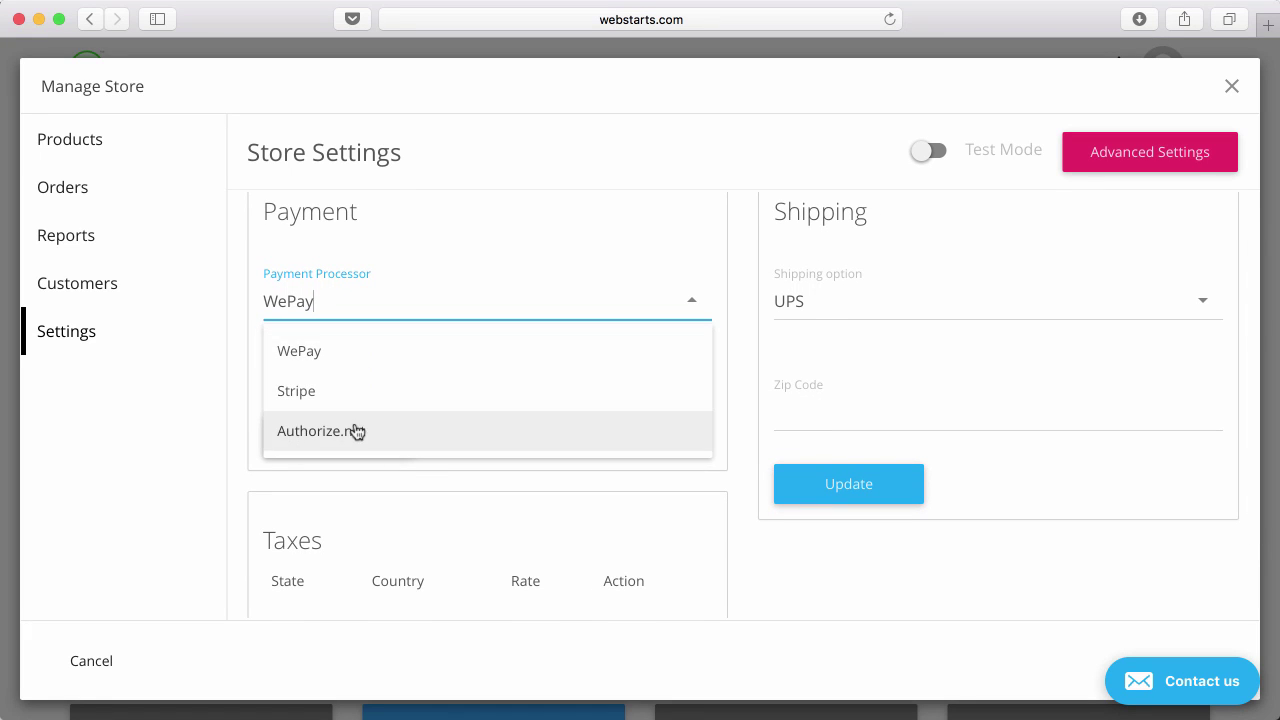
left_click(184, 456)
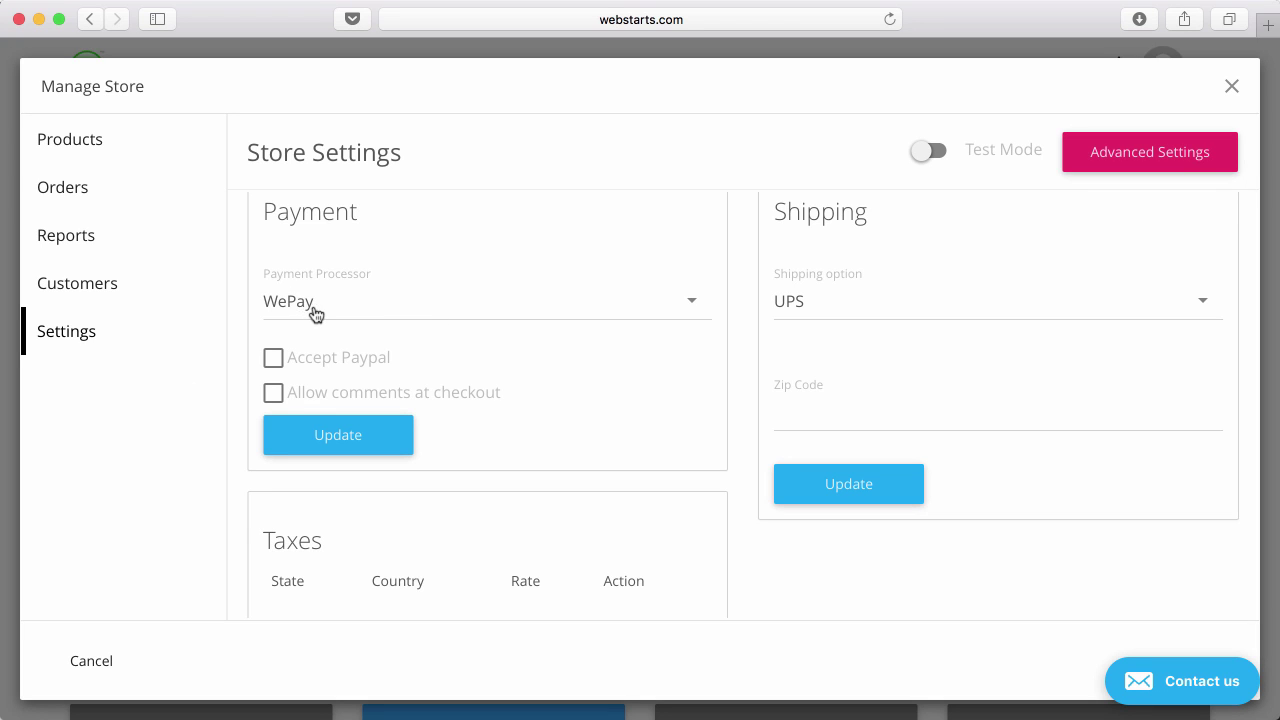
scroll(313, 313, "up", 2)
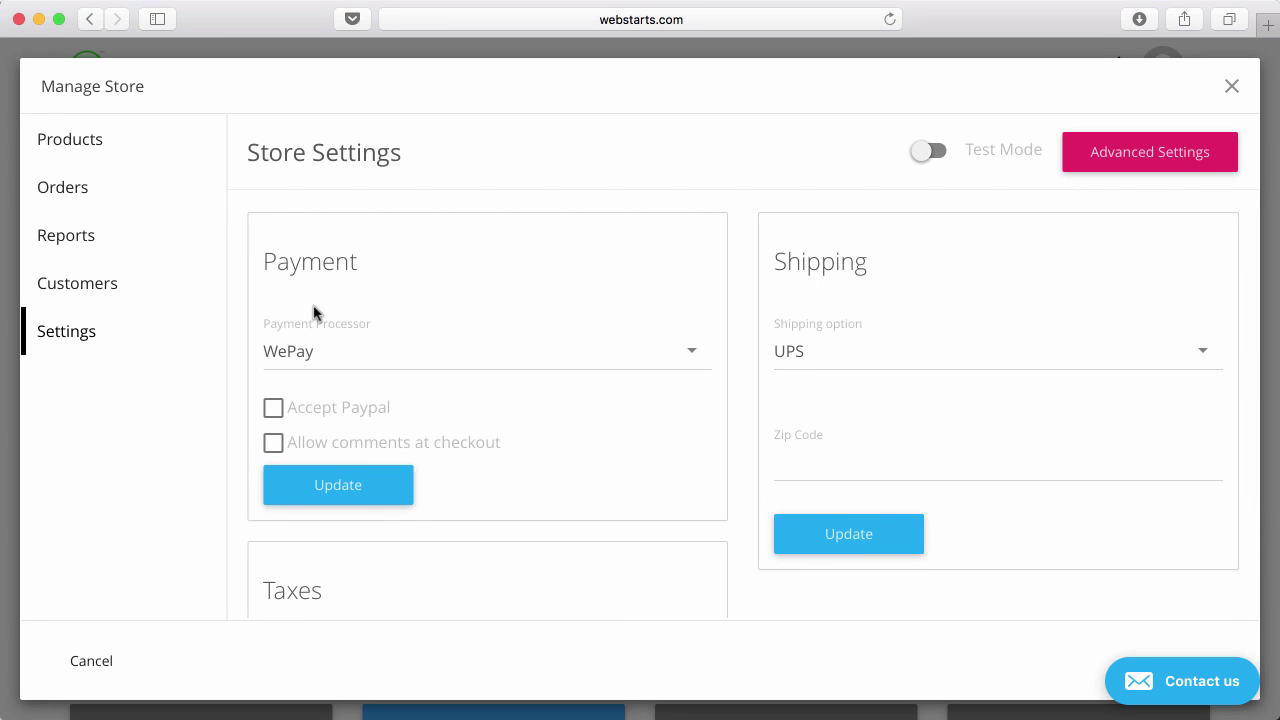
left_click(379, 358)
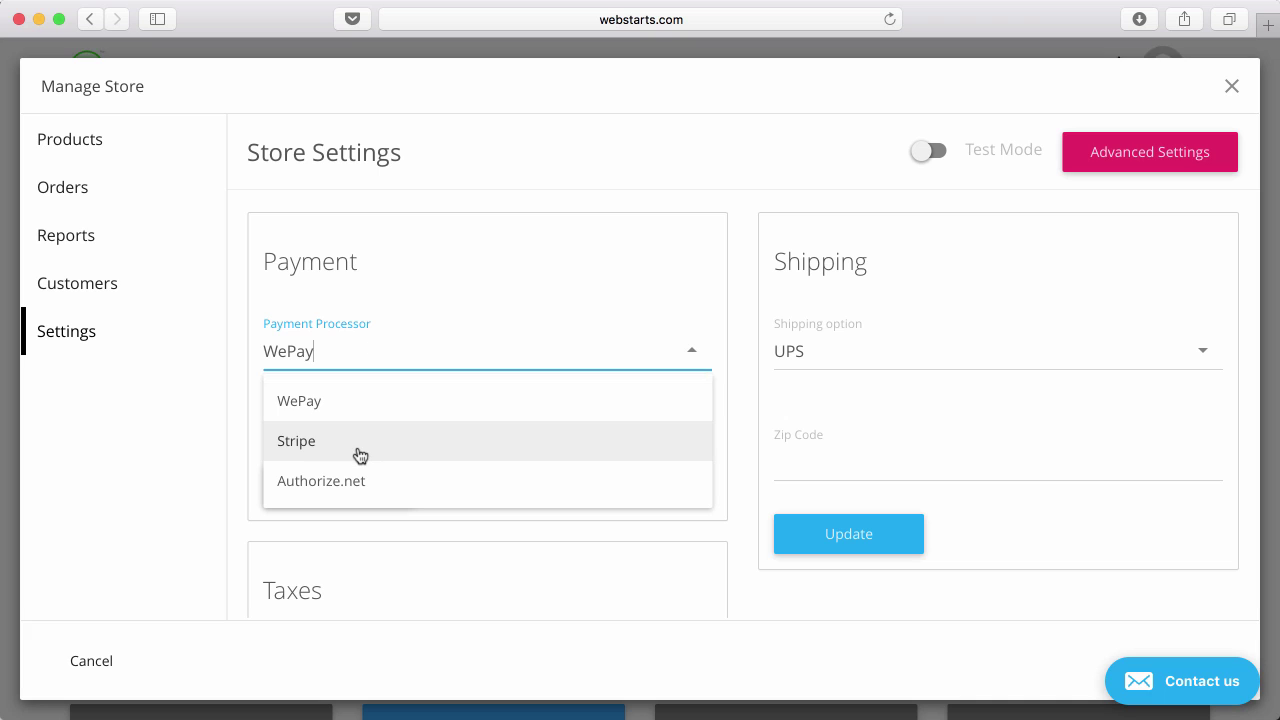
left_click(115, 445)
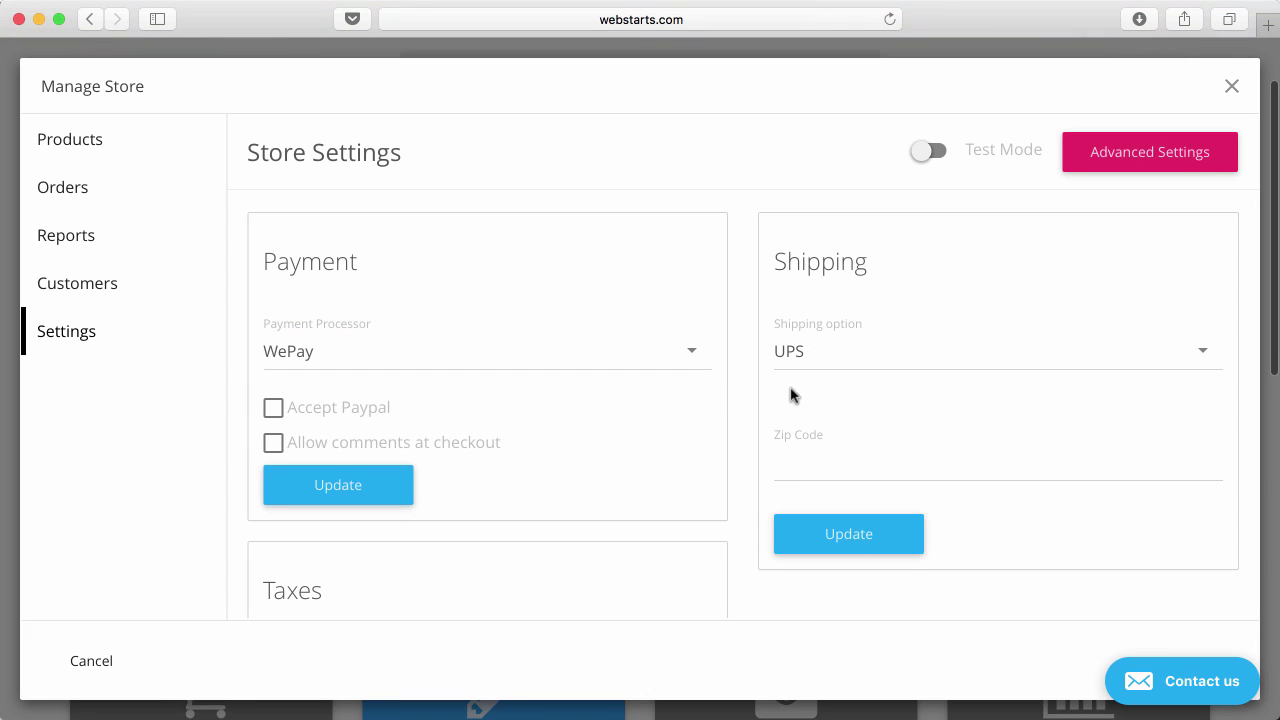
scroll(857, 374, "down", 1)
scroll(857, 374, "up", 1)
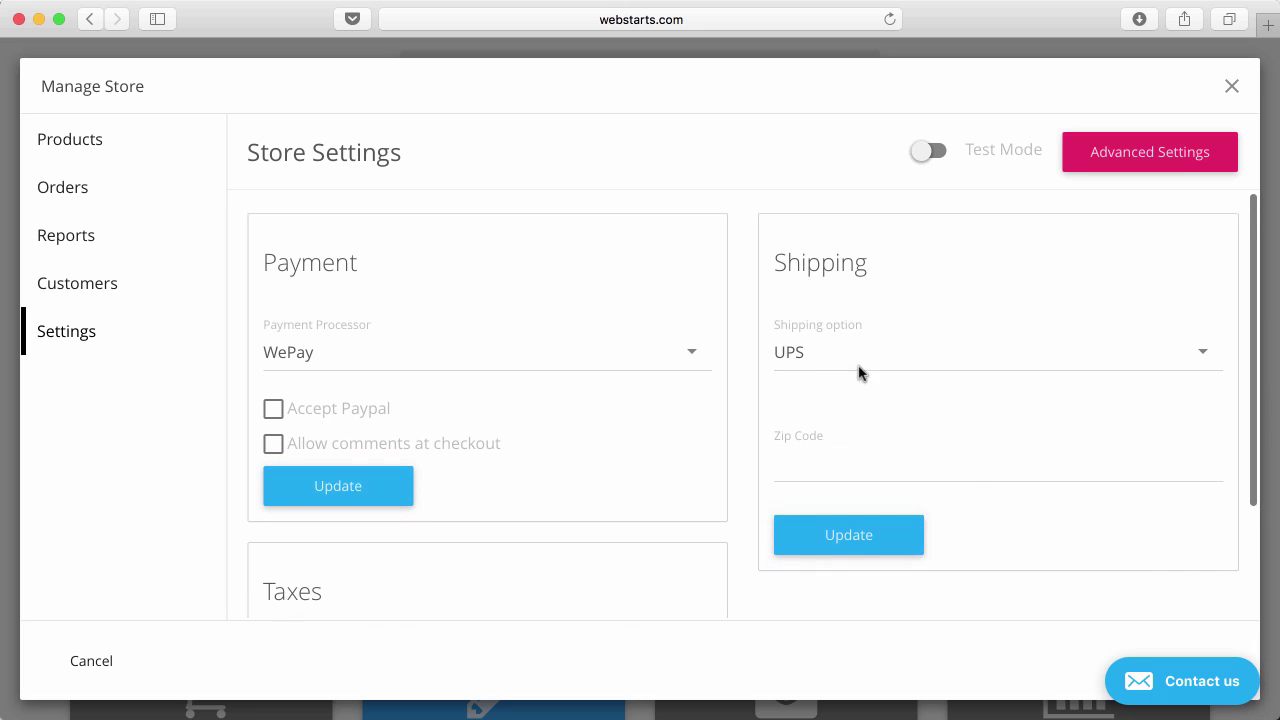
Change the shipping option from UPS to Custom, then scroll down to the Taxes panel.
left_click(889, 364)
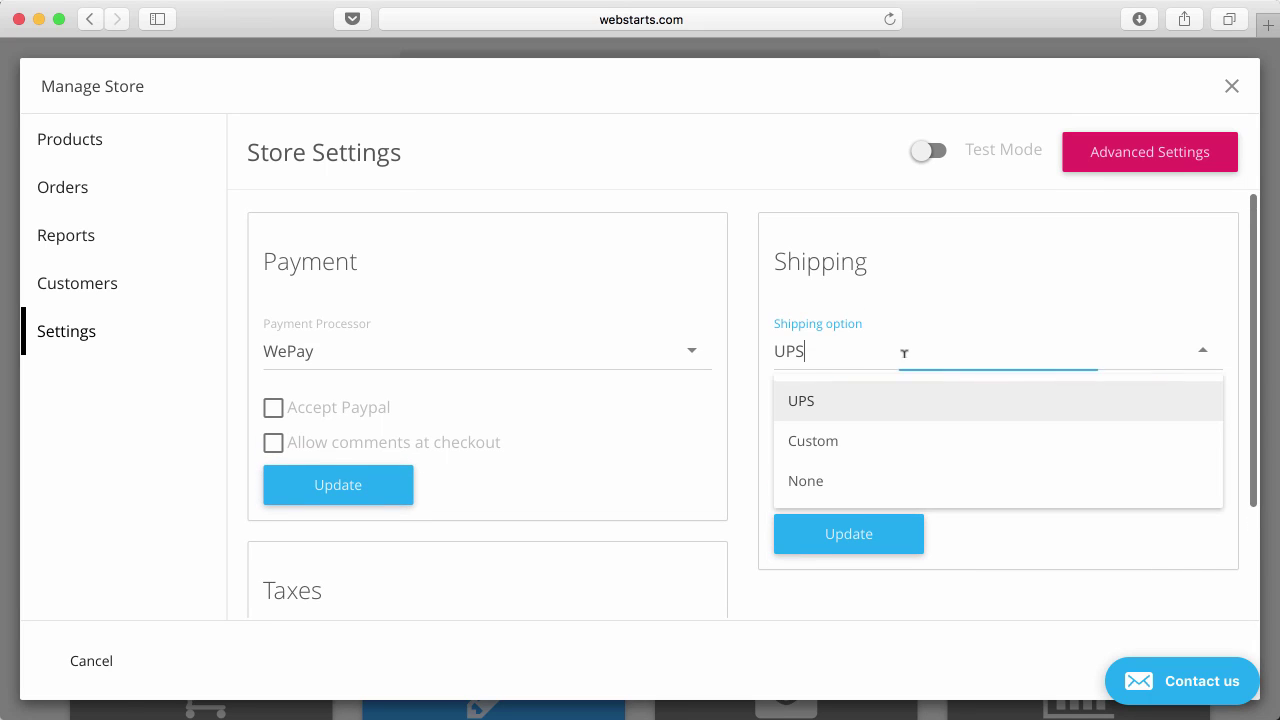
left_click(884, 437)
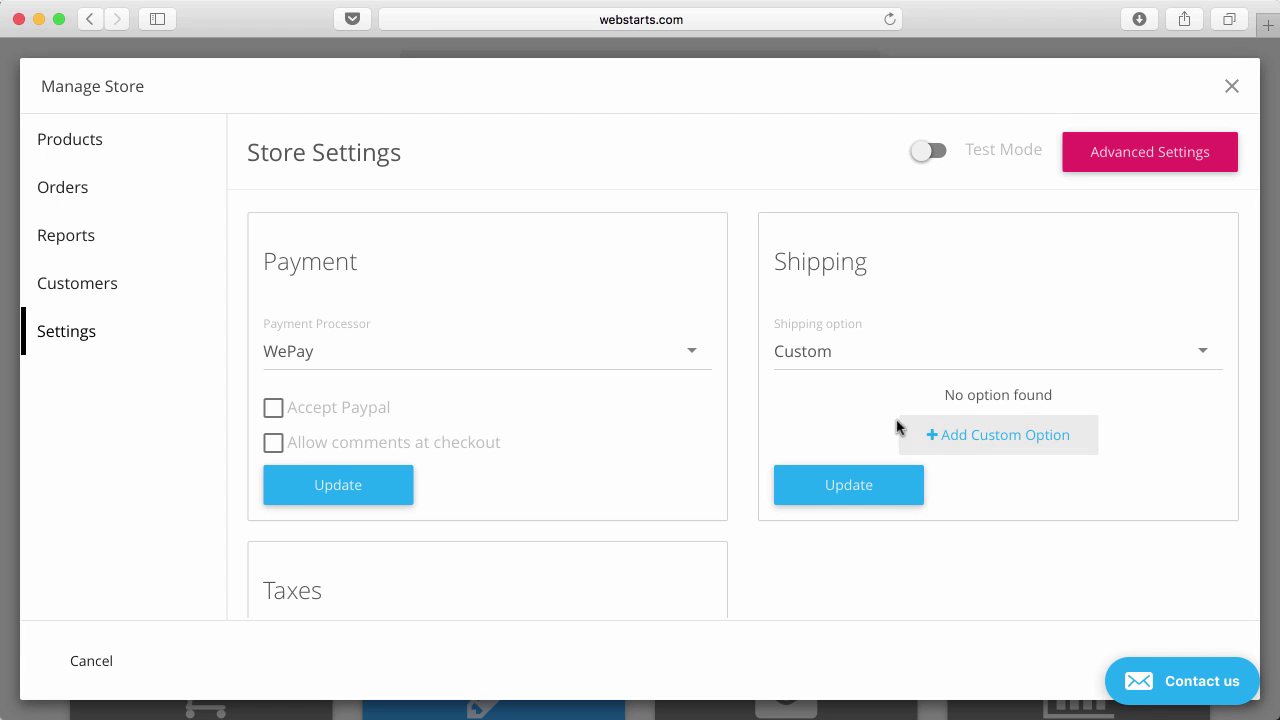
scroll(858, 430, "down", 1)
scroll(858, 430, "down", 5)
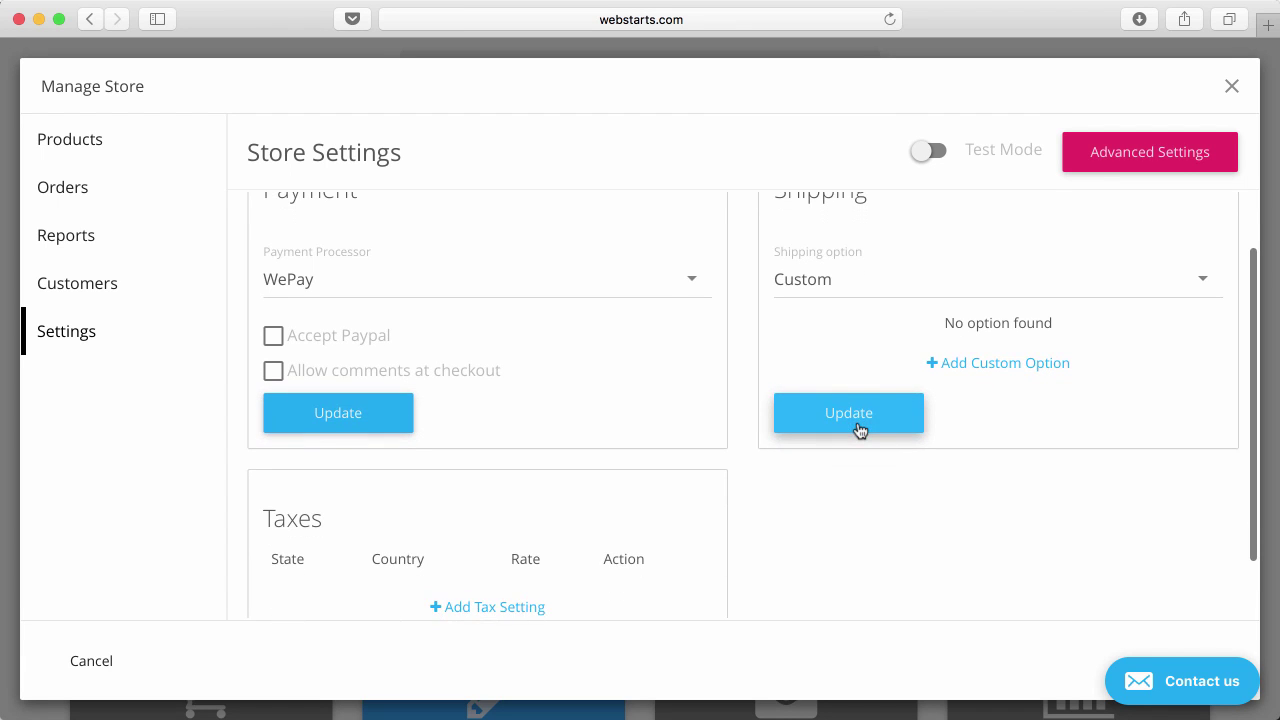
scroll(858, 430, "down", 1)
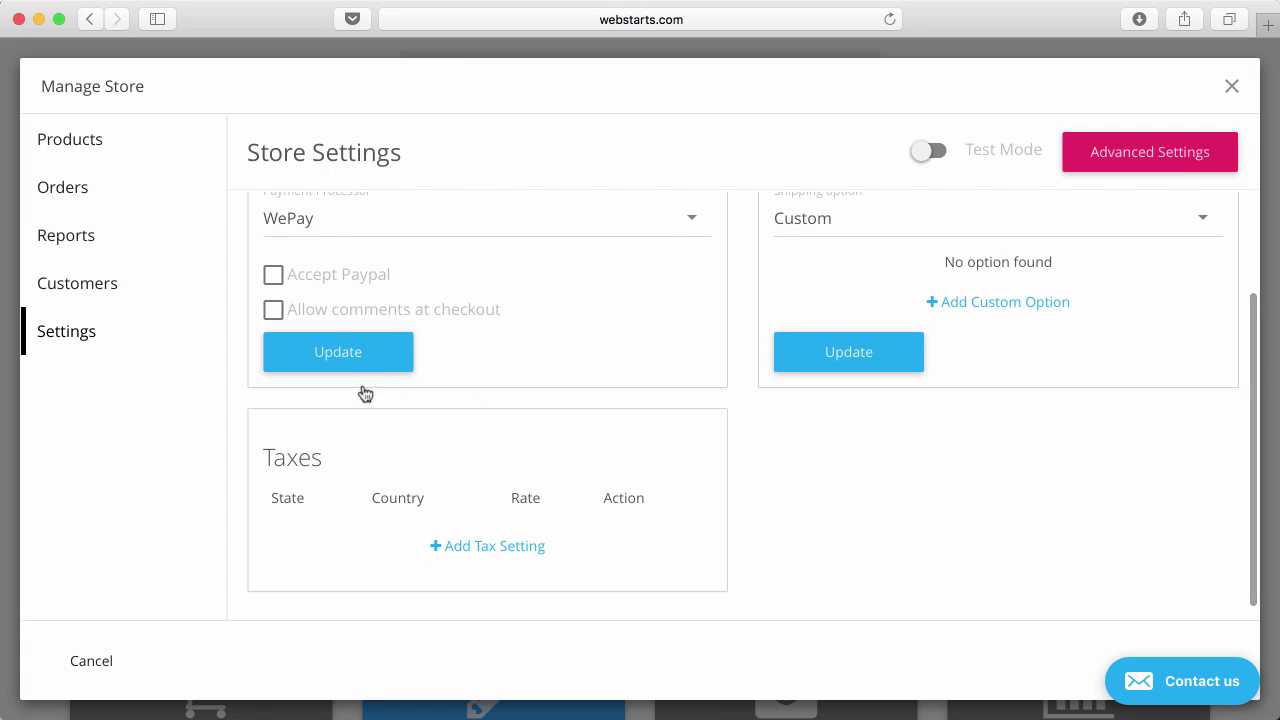
scroll(290, 360, "up", 2)
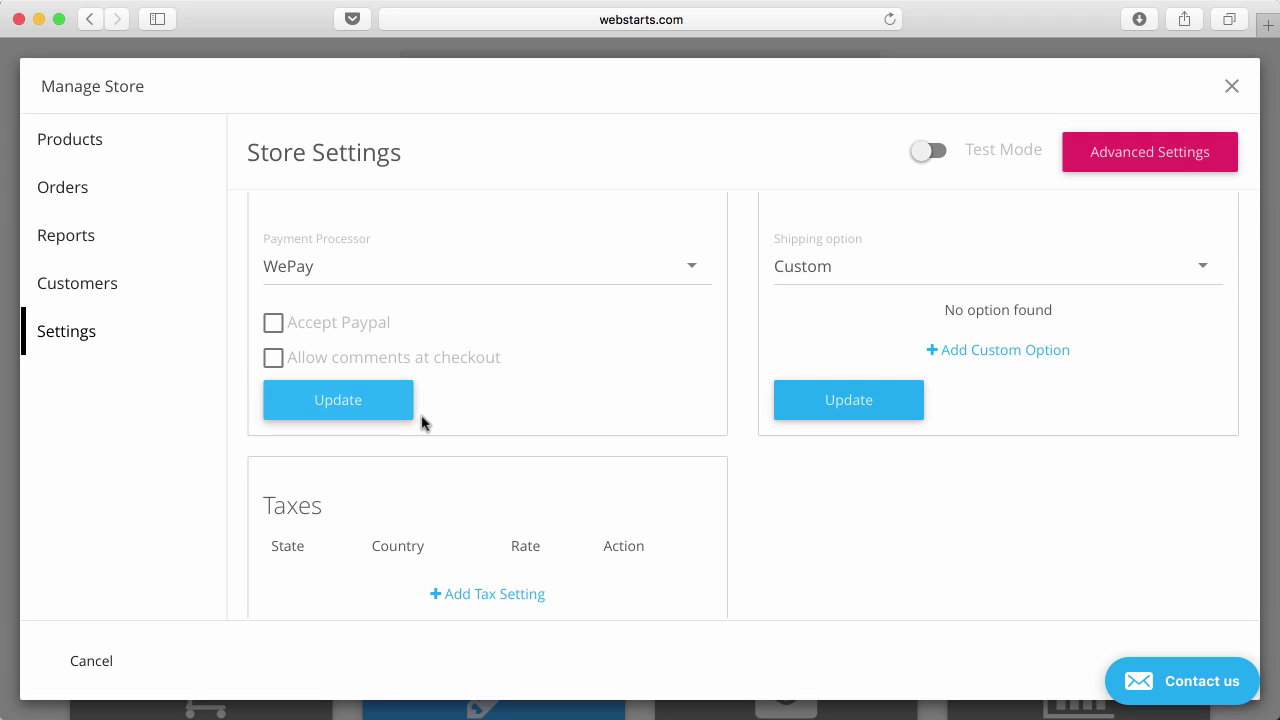
scroll(678, 478, "down", 2)
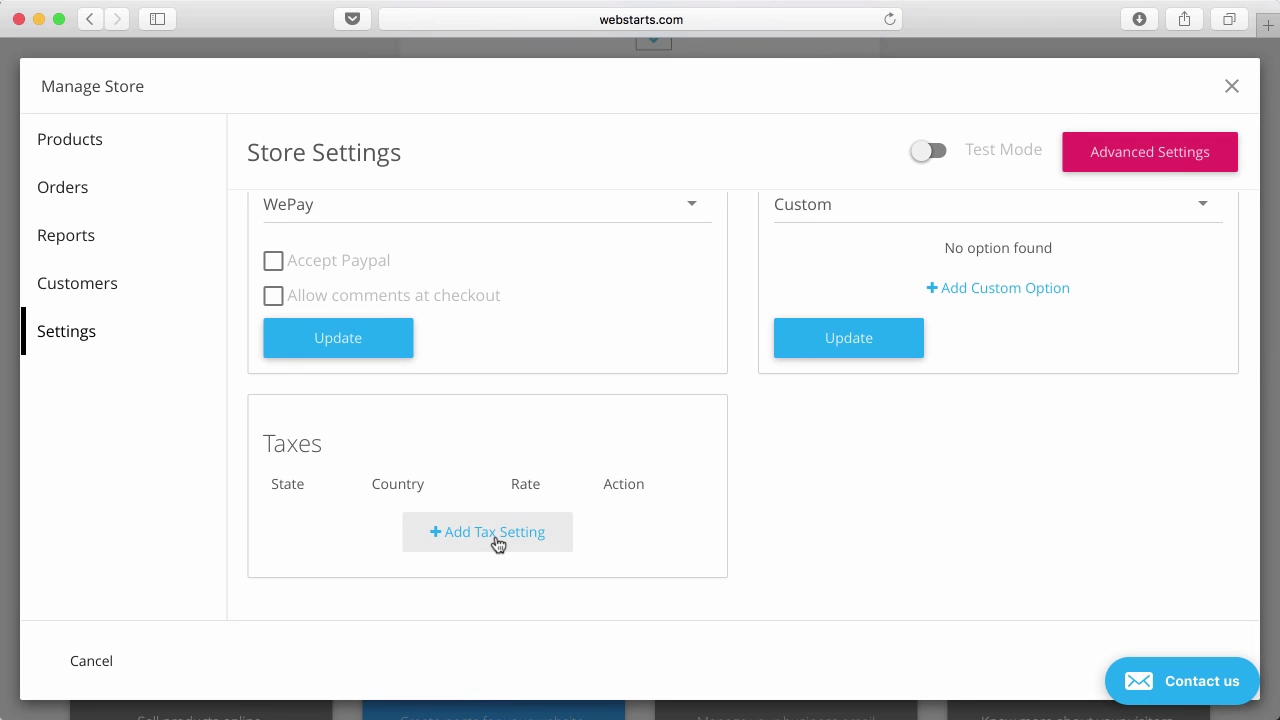
Open Add Tax Setting and close it without a rate, then toggle Test Mode and dismiss the go-live prompt.
left_click(497, 540)
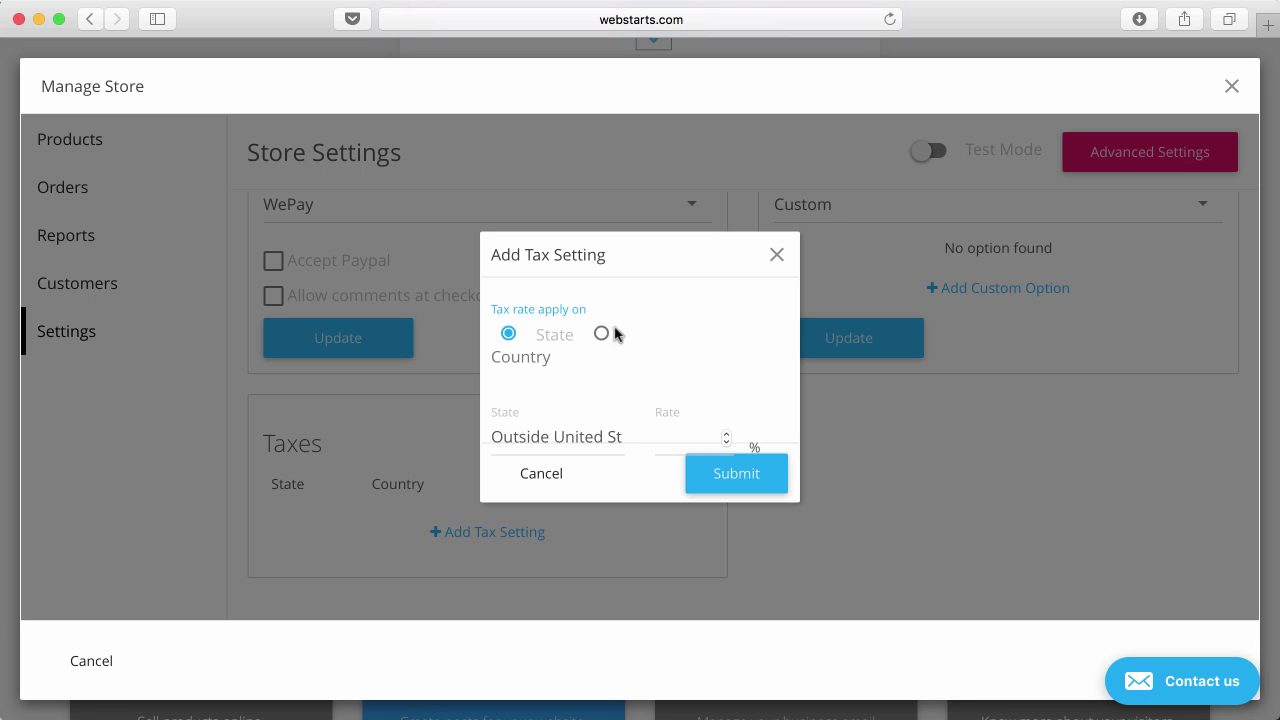
left_click(777, 255)
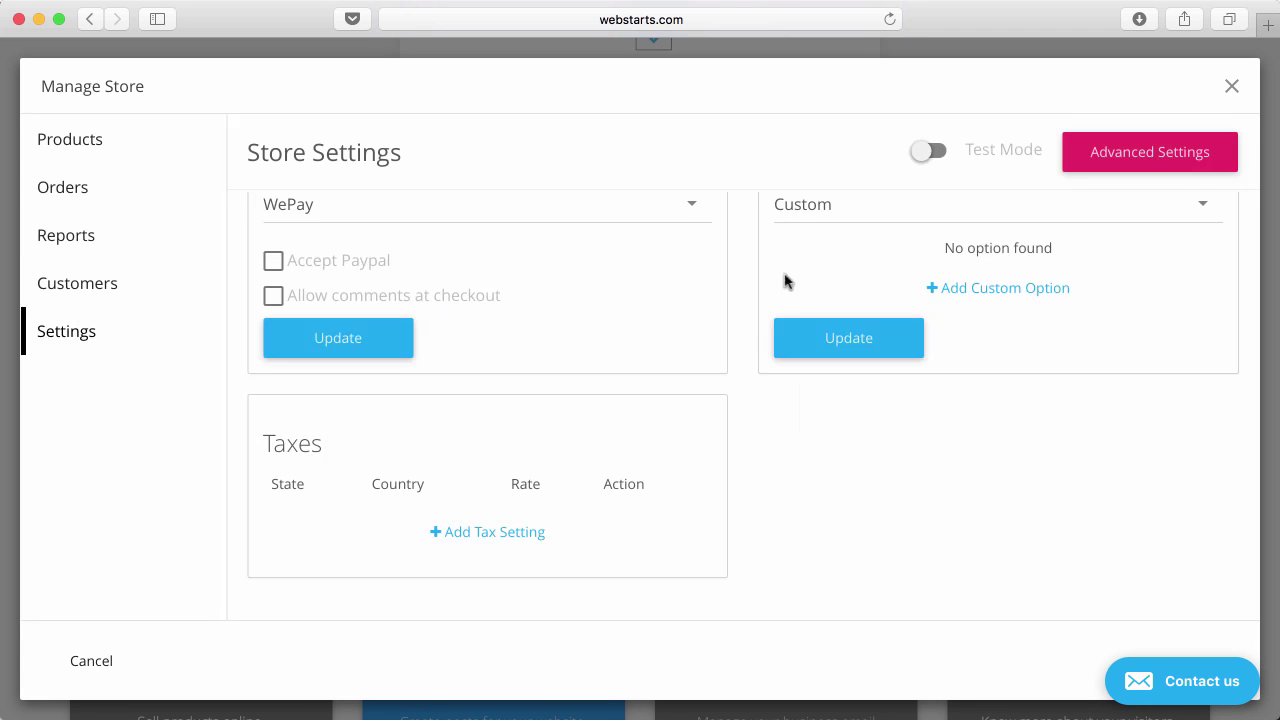
scroll(855, 497, "up", 3)
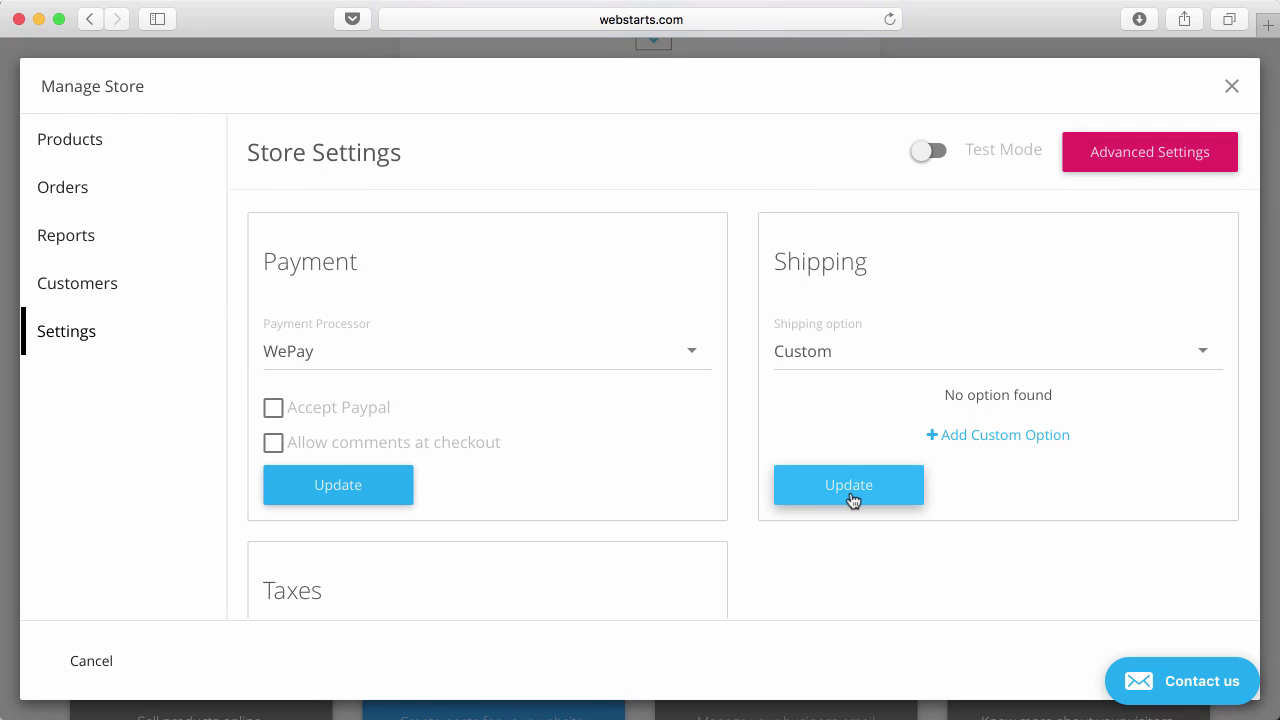
left_click(932, 153)
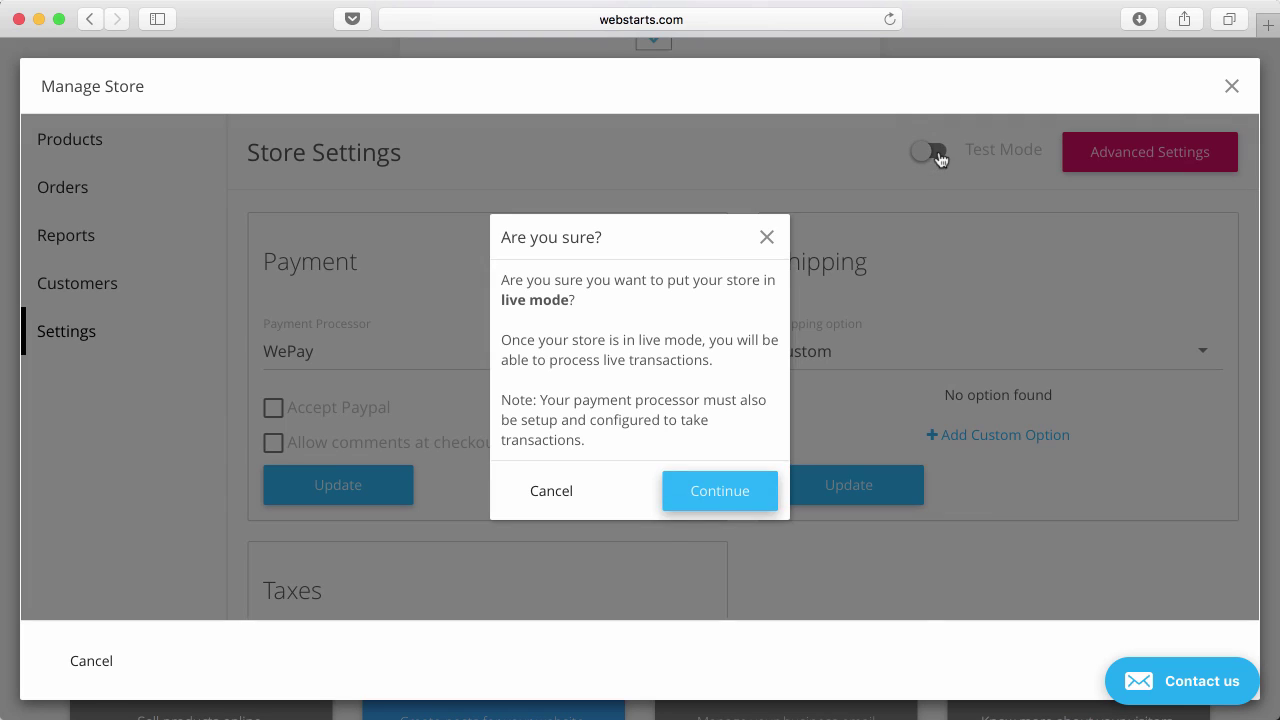
left_click(772, 224)
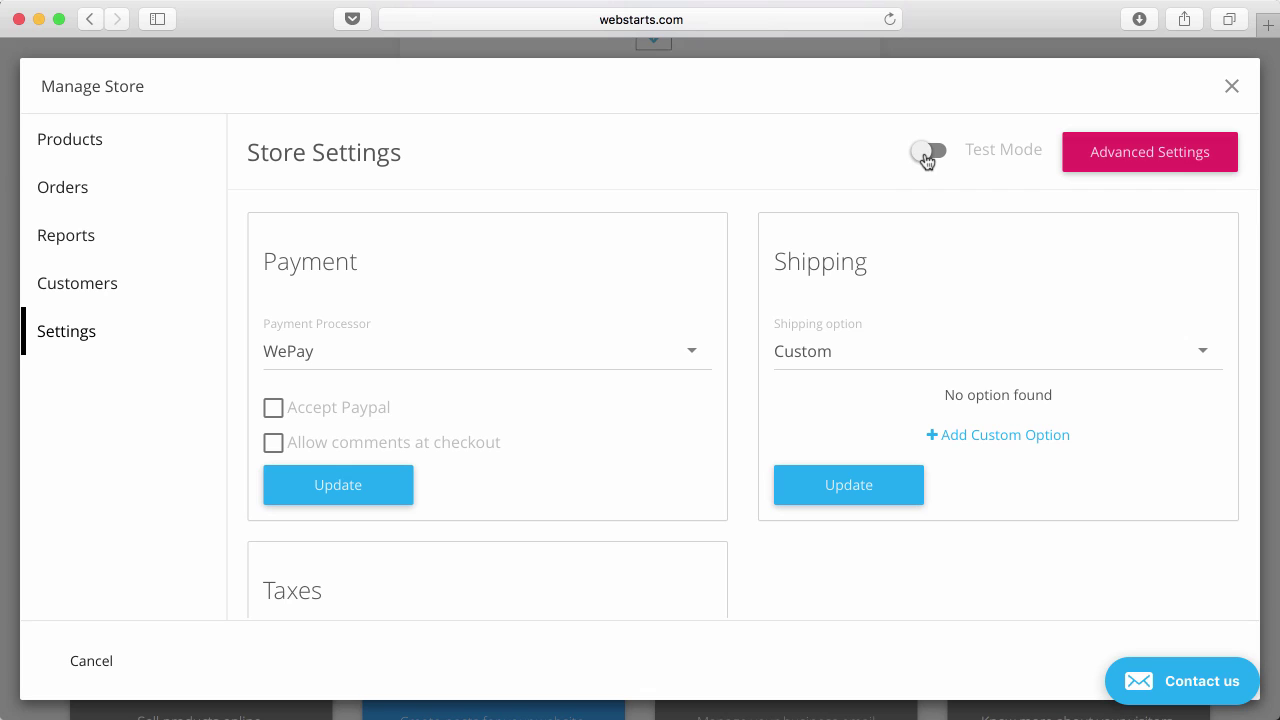
Close Manage Store and dismiss the Setup your store prompt.
left_click(142, 138)
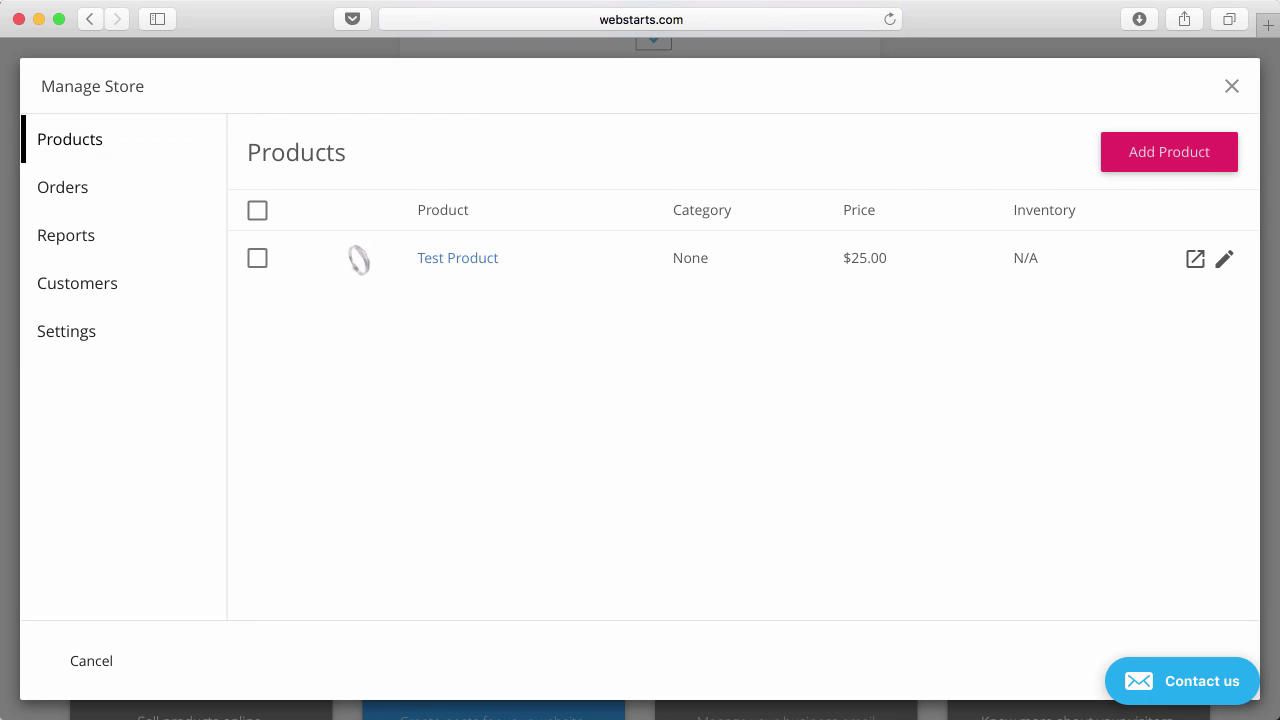
left_click(1233, 90)
scroll(1079, 156, "up", 5)
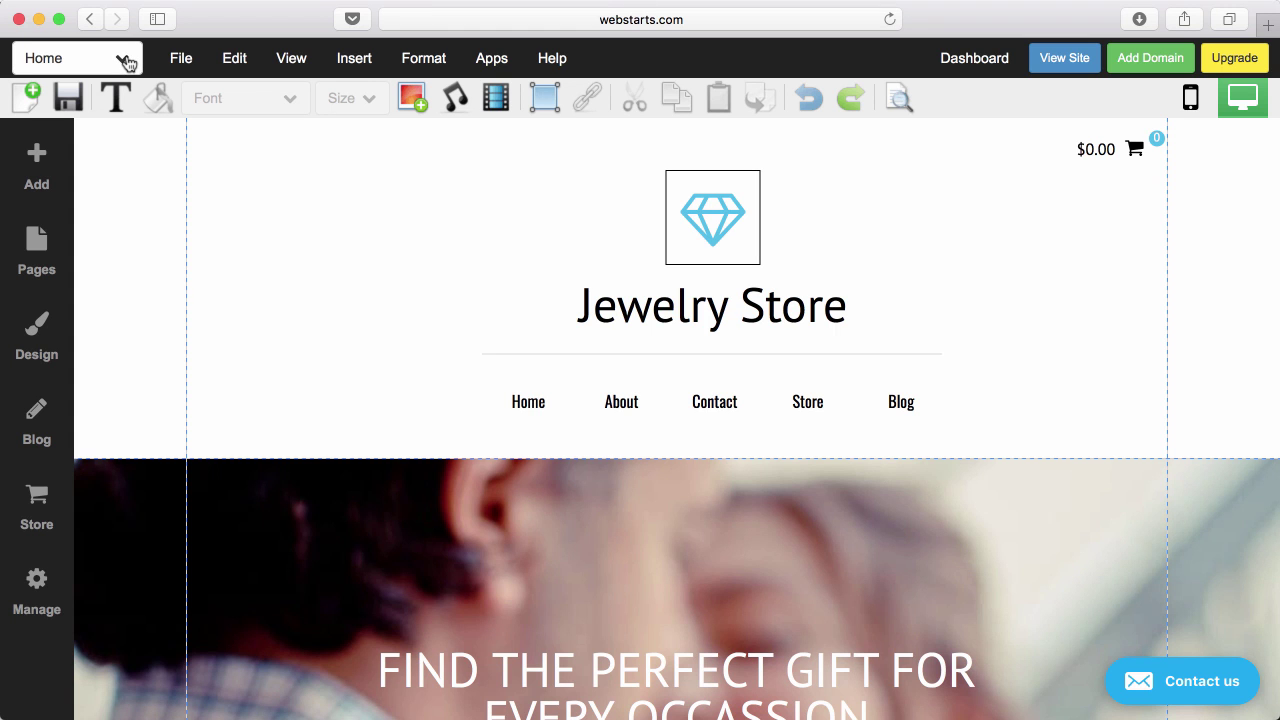
left_click(33, 510)
left_click(548, 497)
Switch to the Store page, confirm store setup, and close Manage Store.
left_click(121, 64)
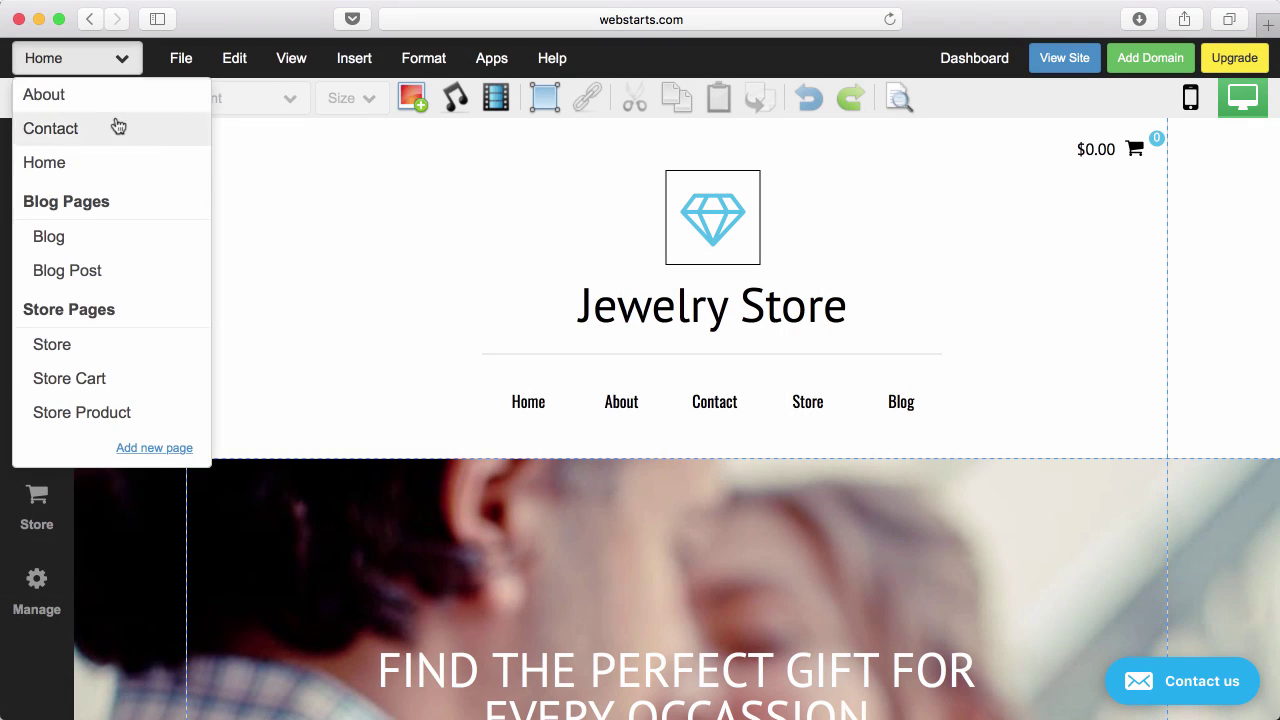
left_click(101, 347)
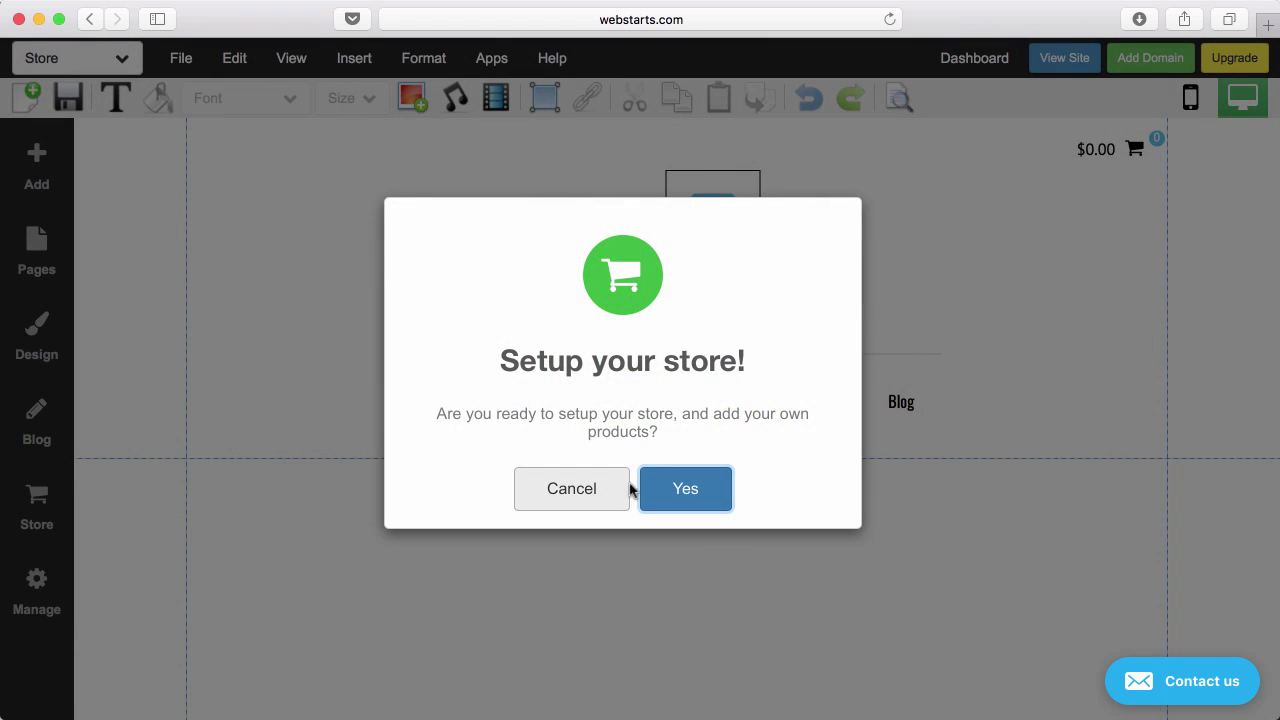
left_click(645, 494)
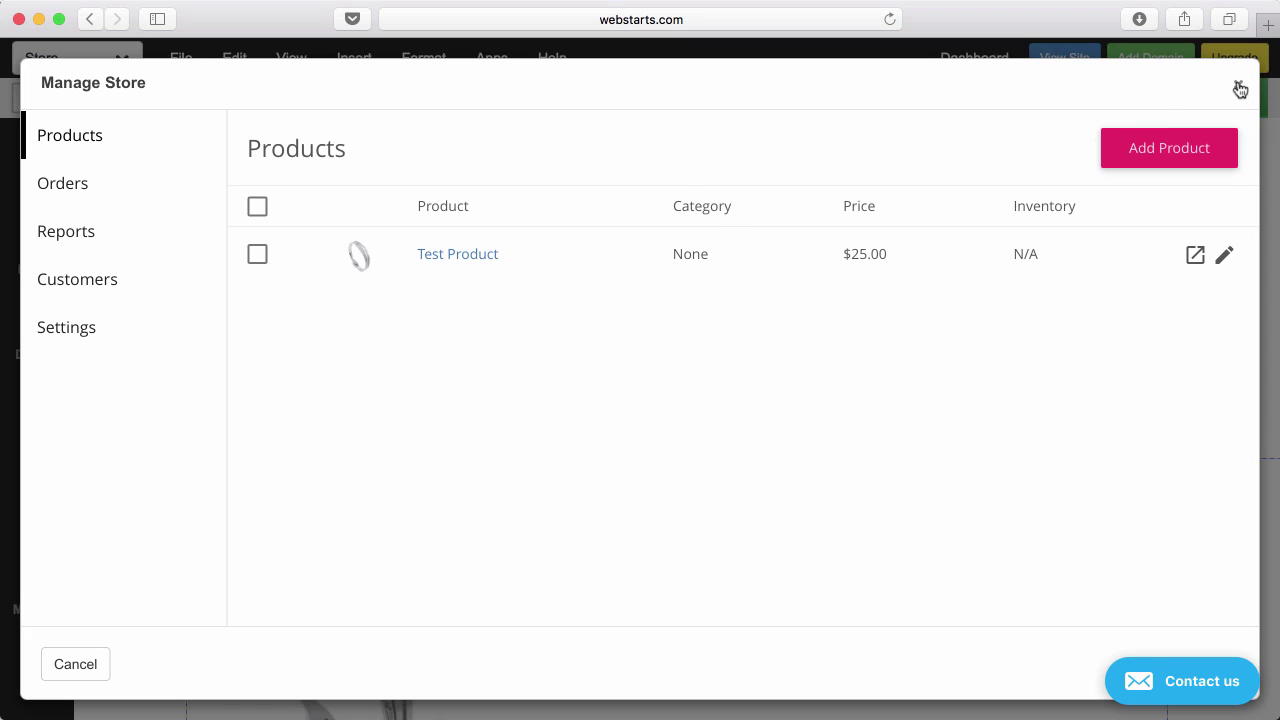
left_click(1238, 86)
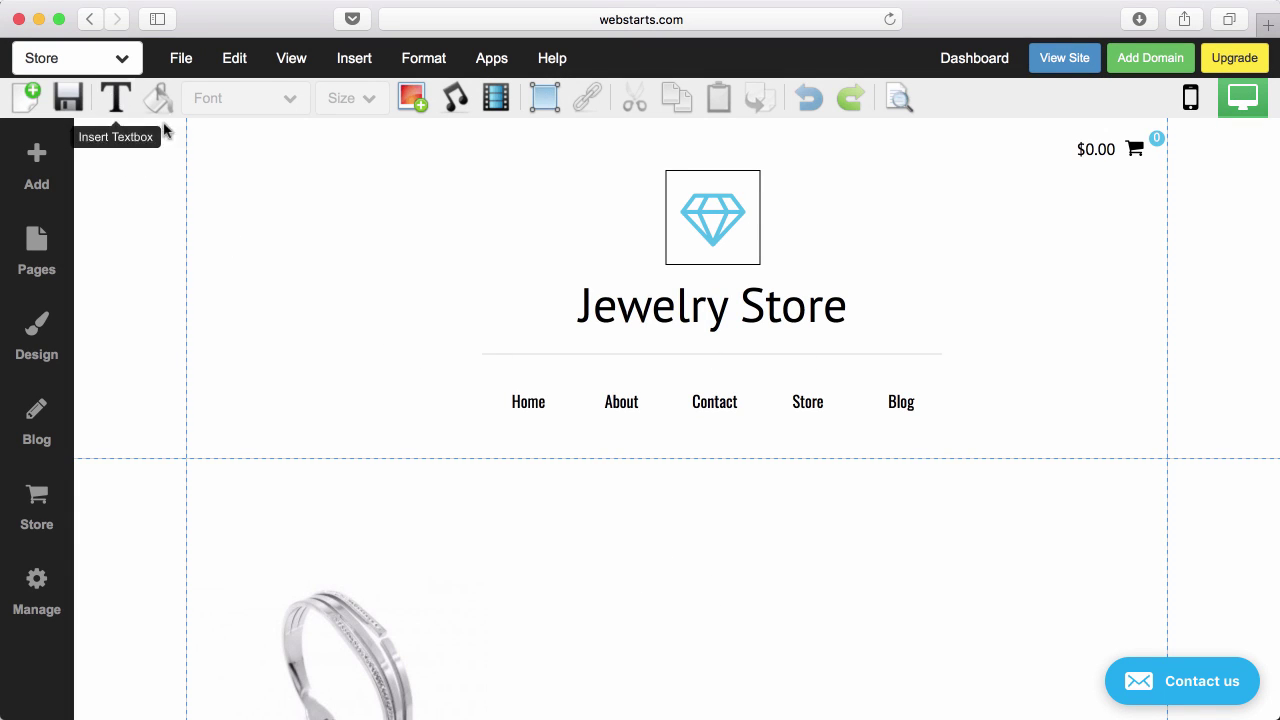
scroll(790, 453, "down", 5)
scroll(789, 449, "up", 5)
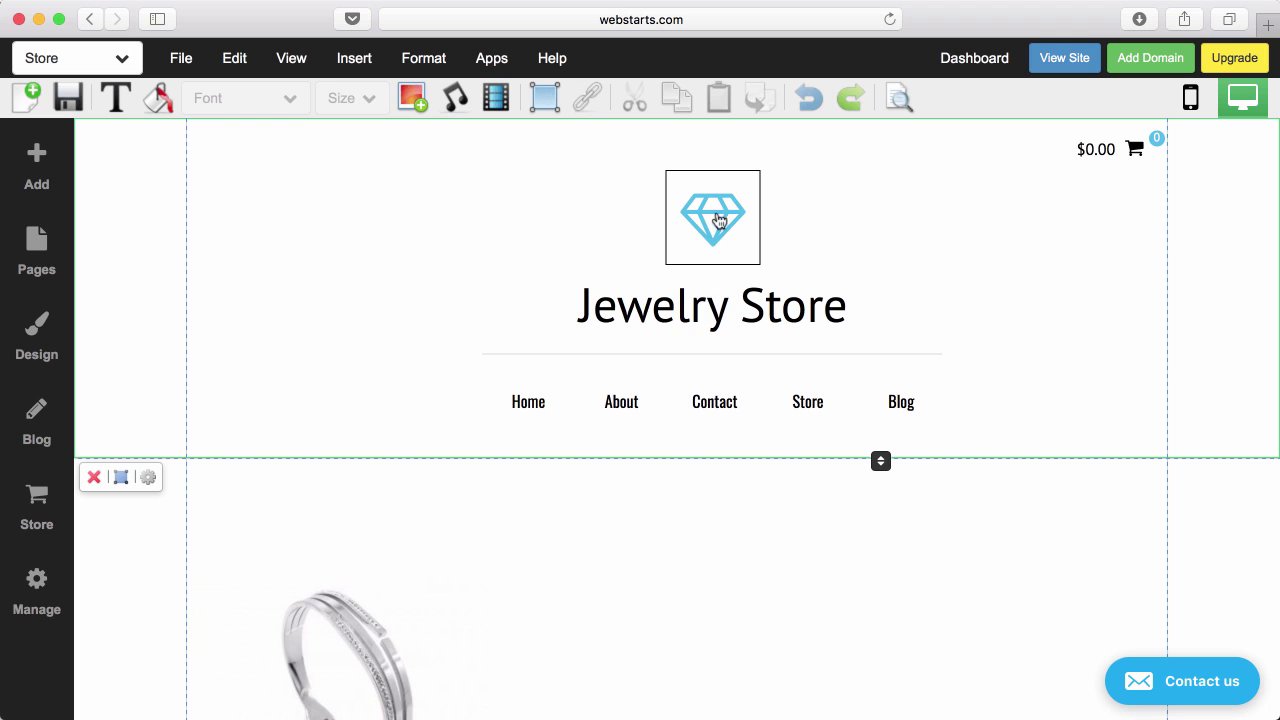
left_click(714, 317)
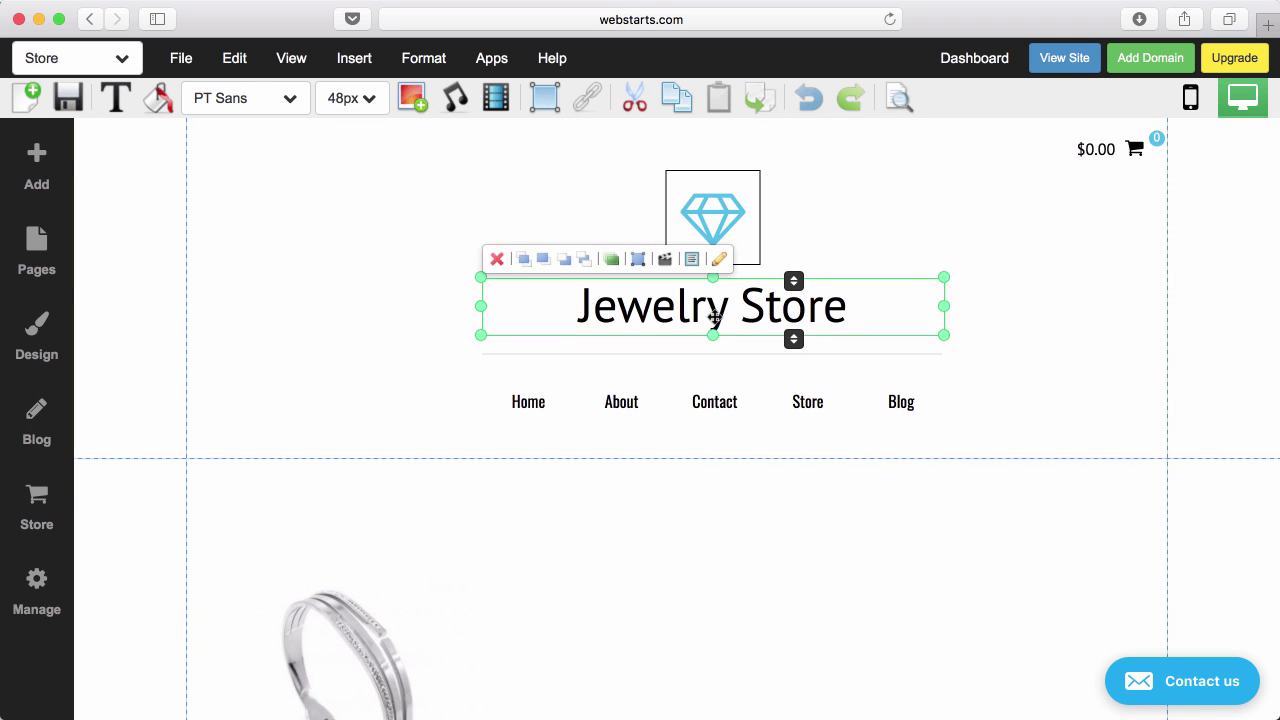
scroll(714, 317, "down", 5)
scroll(714, 317, "down", 3)
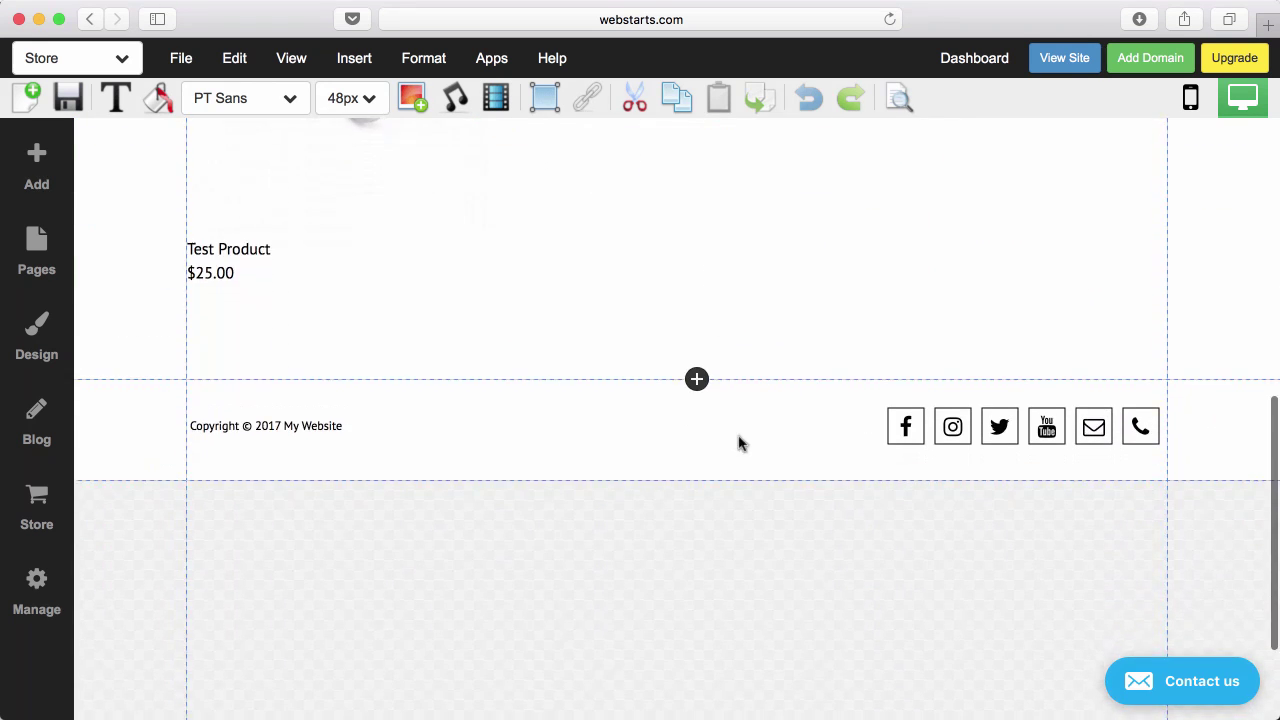
left_click(394, 414)
left_click(321, 428)
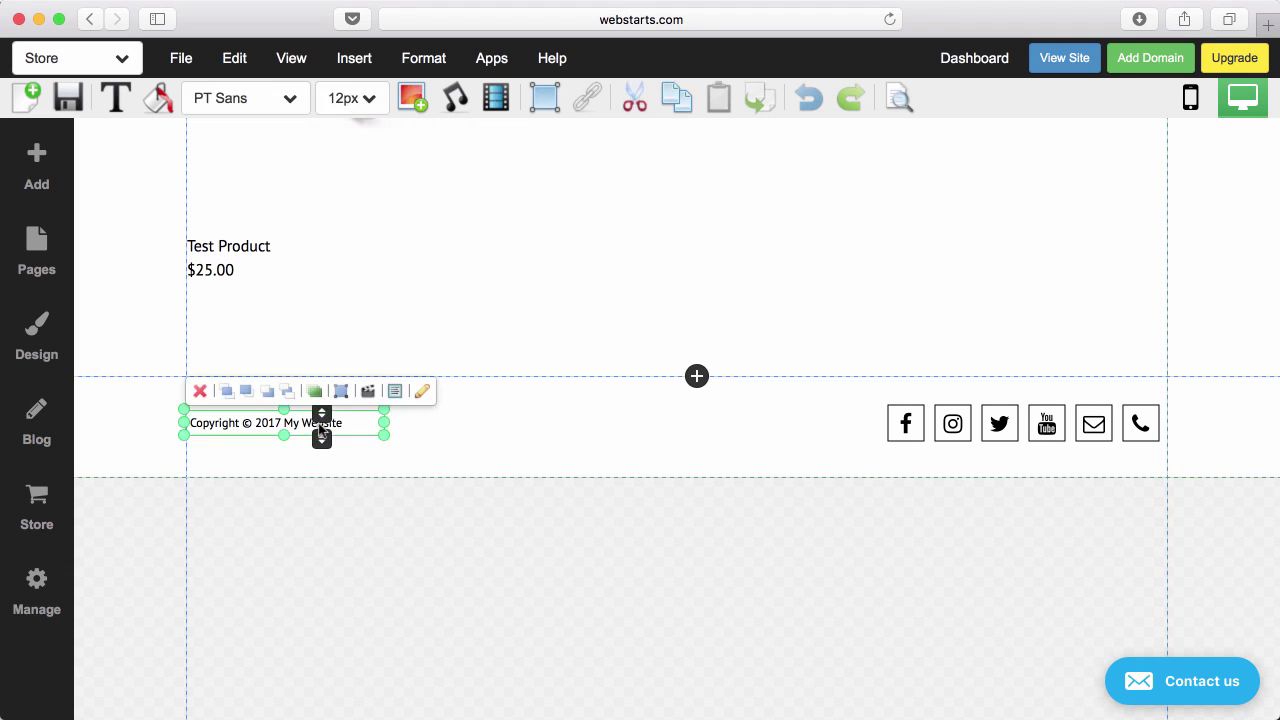
left_click(1010, 432)
scroll(778, 428, "up", 3)
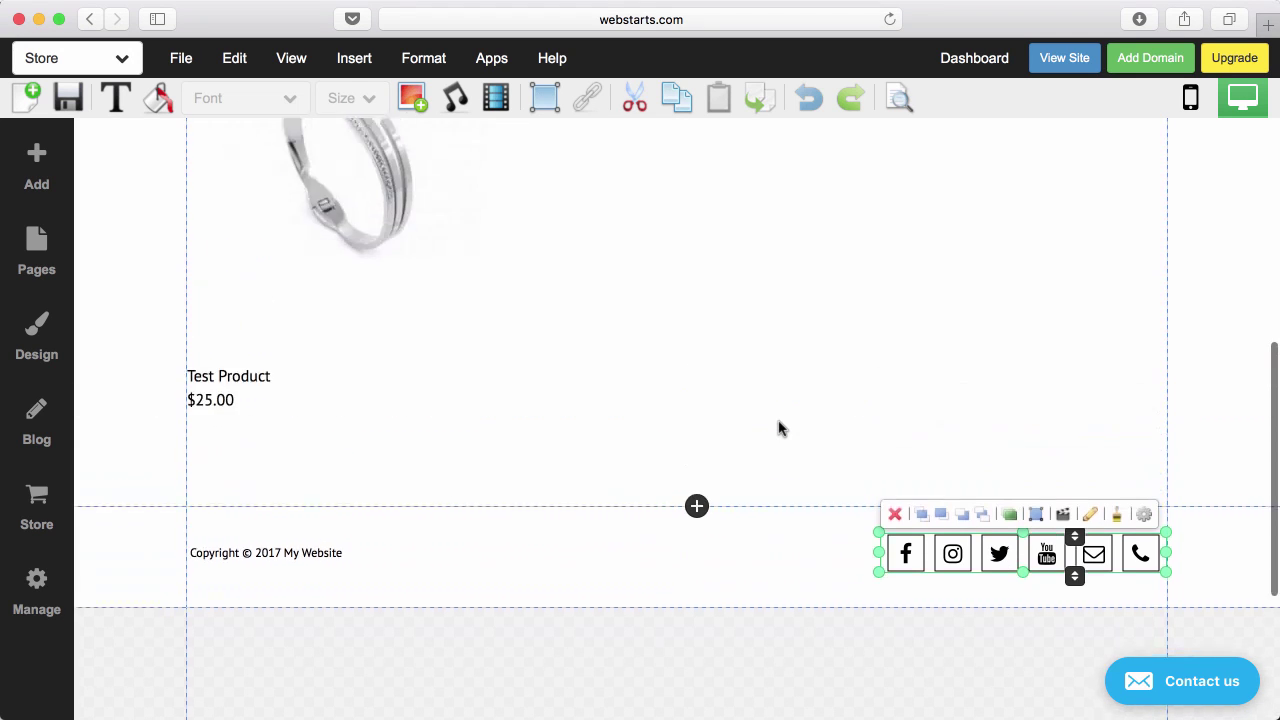
scroll(781, 429, "up", 5)
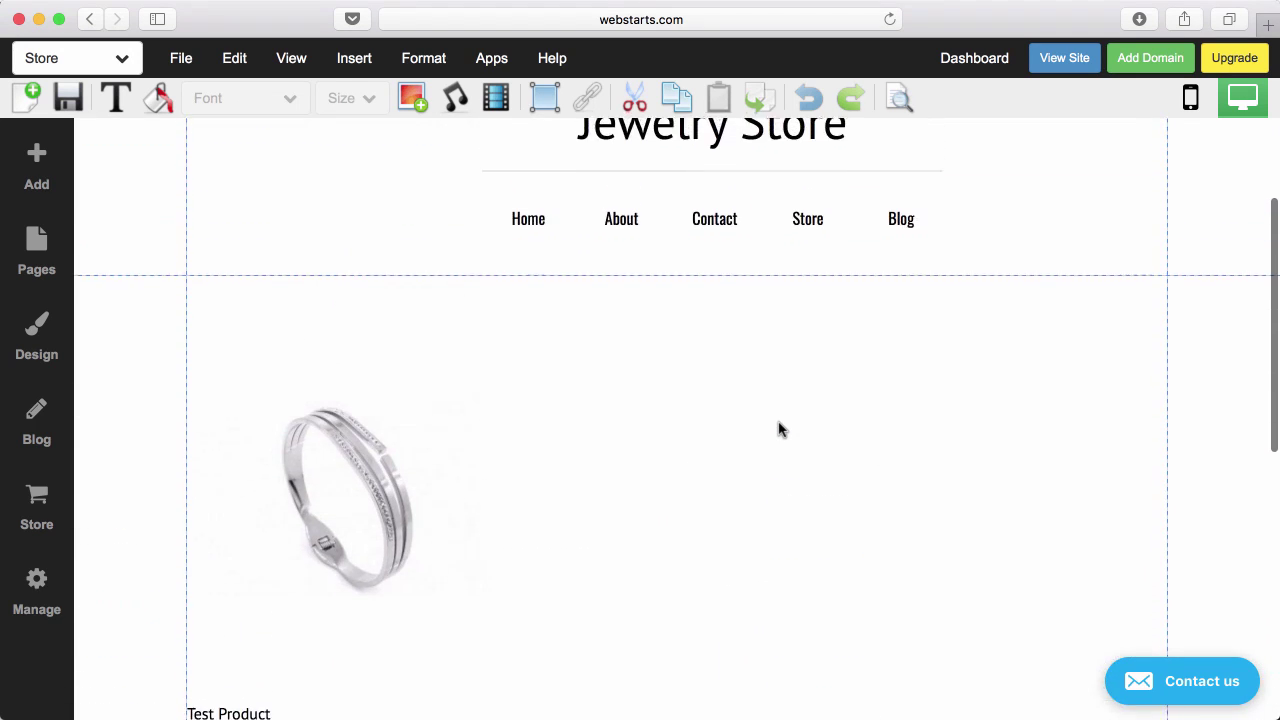
scroll(781, 429, "down", 1)
scroll(781, 429, "down", 2)
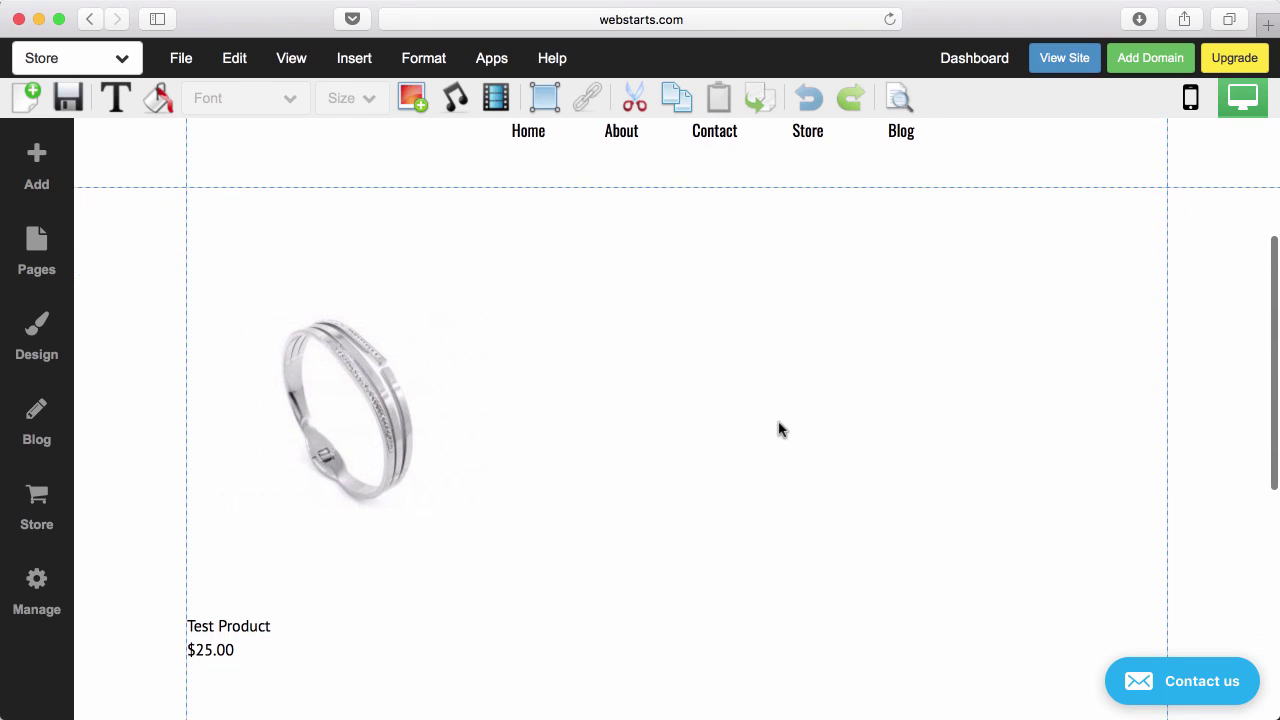
left_click(672, 394)
scroll(672, 394, "up", 1)
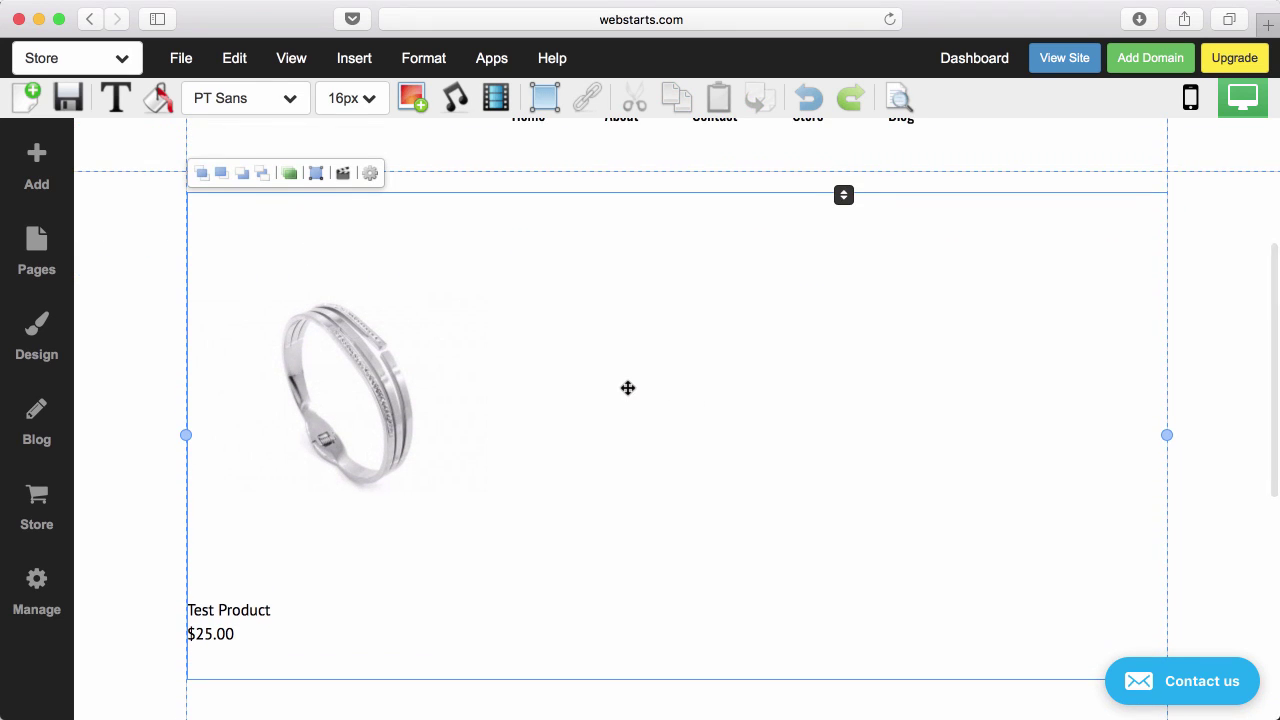
scroll(627, 388, "up", 1)
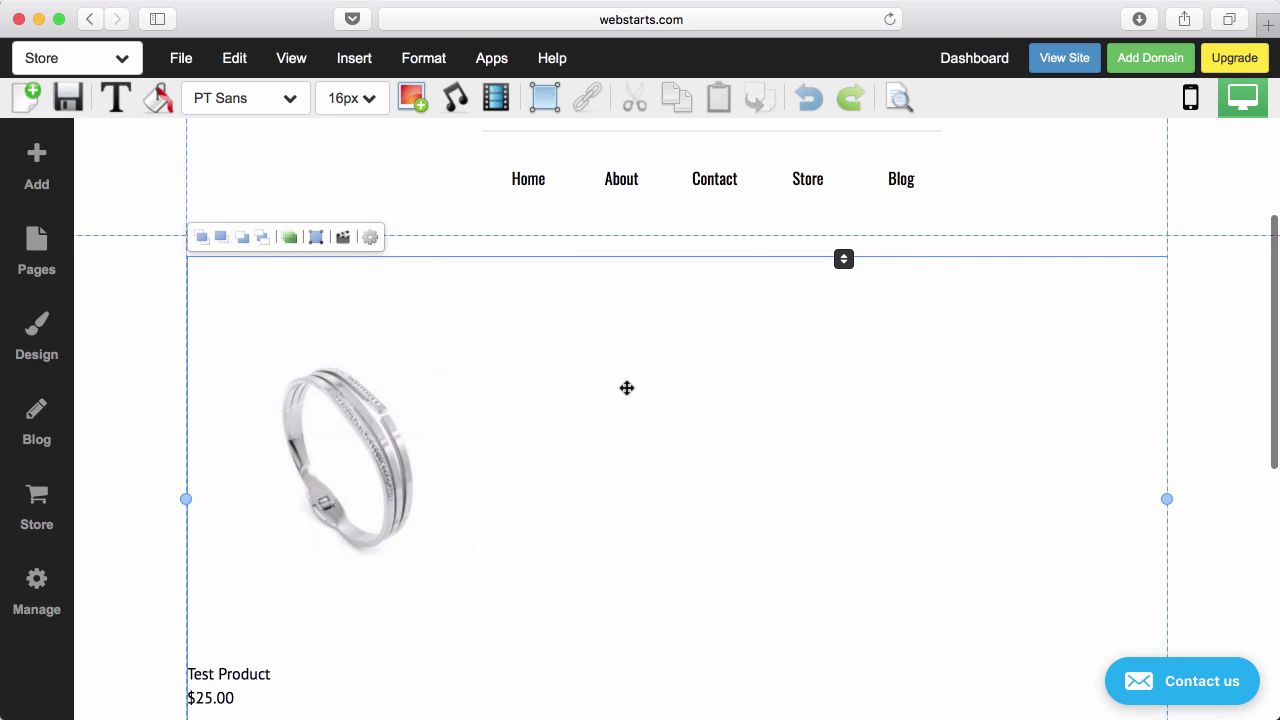
double_click(627, 388)
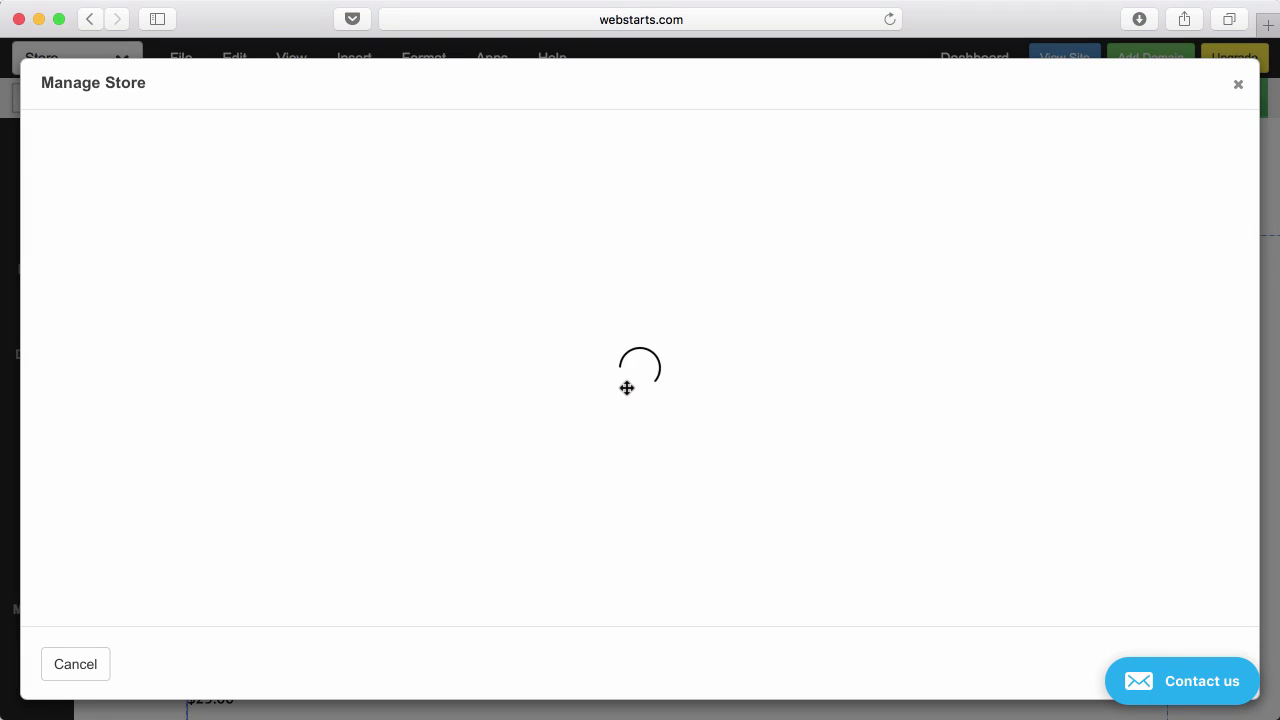
left_click(1239, 88)
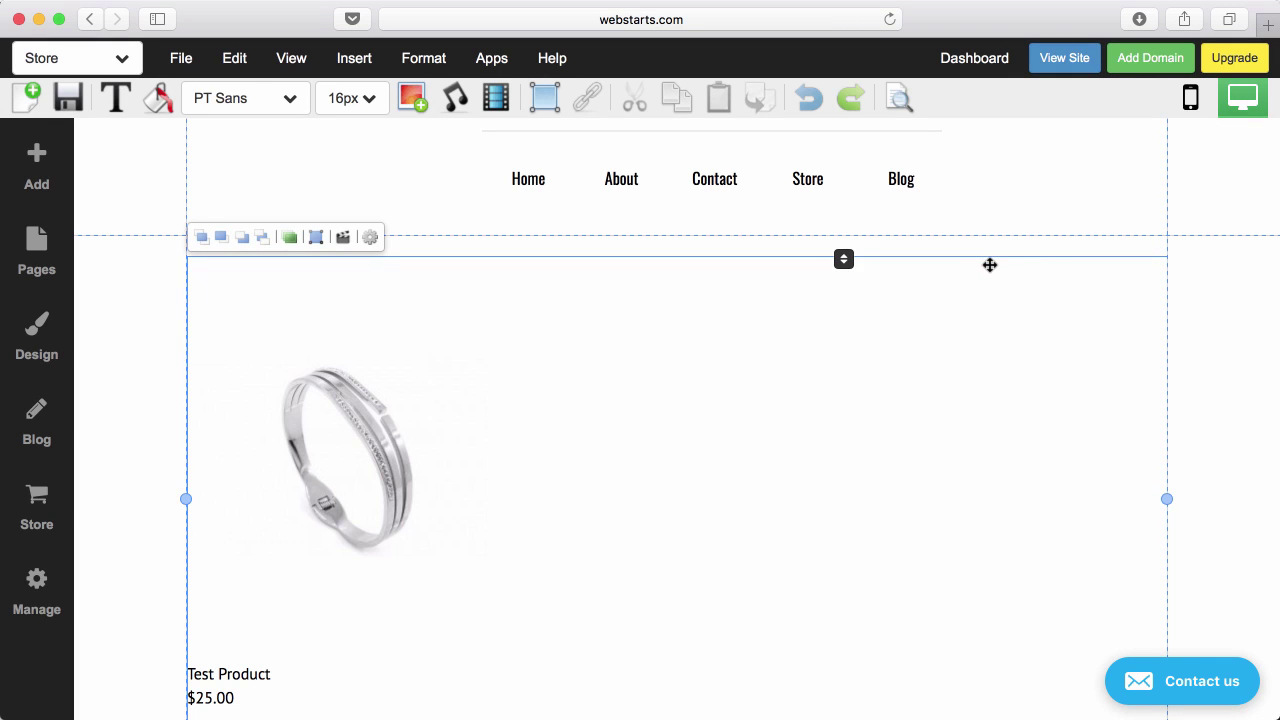
left_click(1219, 311)
scroll(1090, 326, "down", 1)
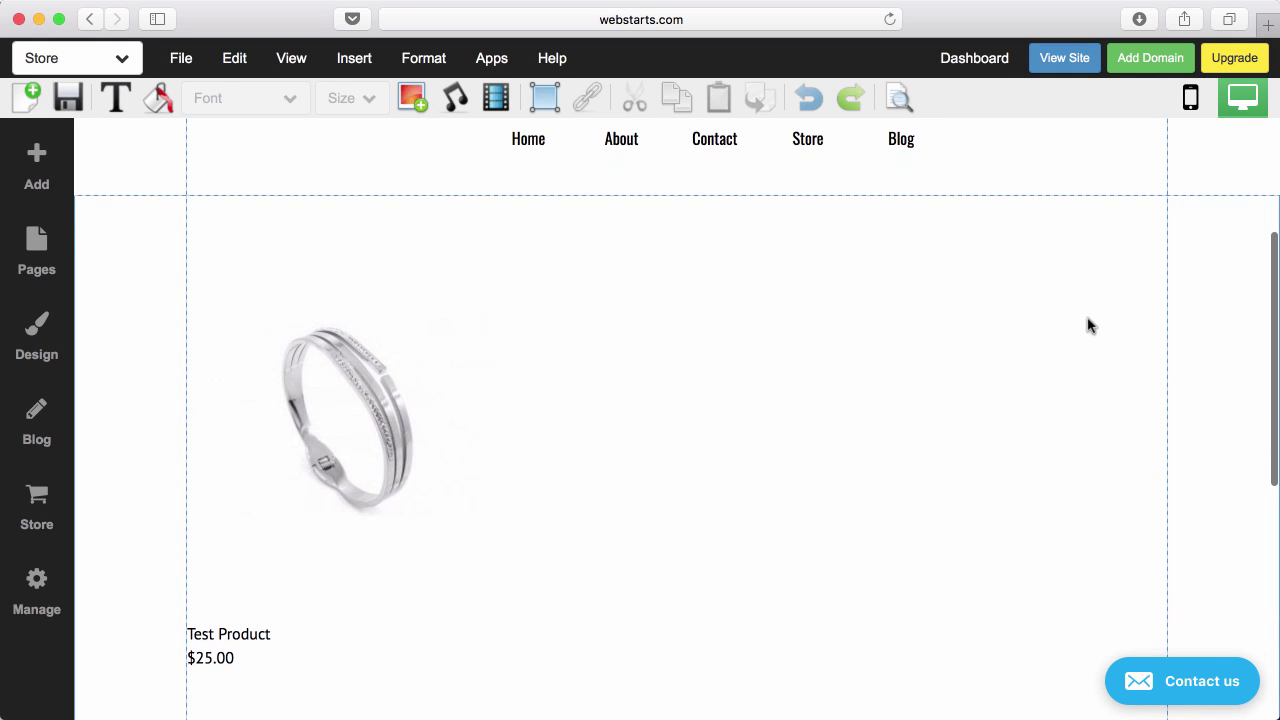
In the store widget settings, set product rows to 2 and image scaling to Fit.
left_click(686, 332)
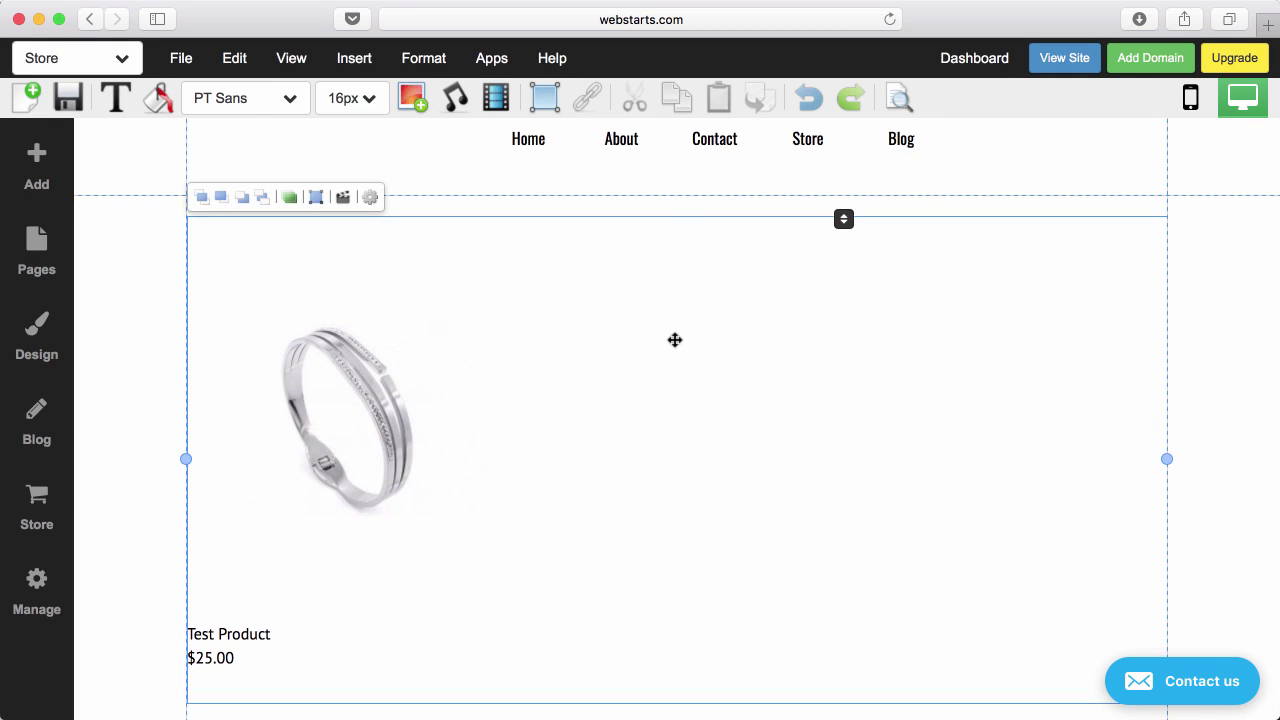
left_click(370, 199)
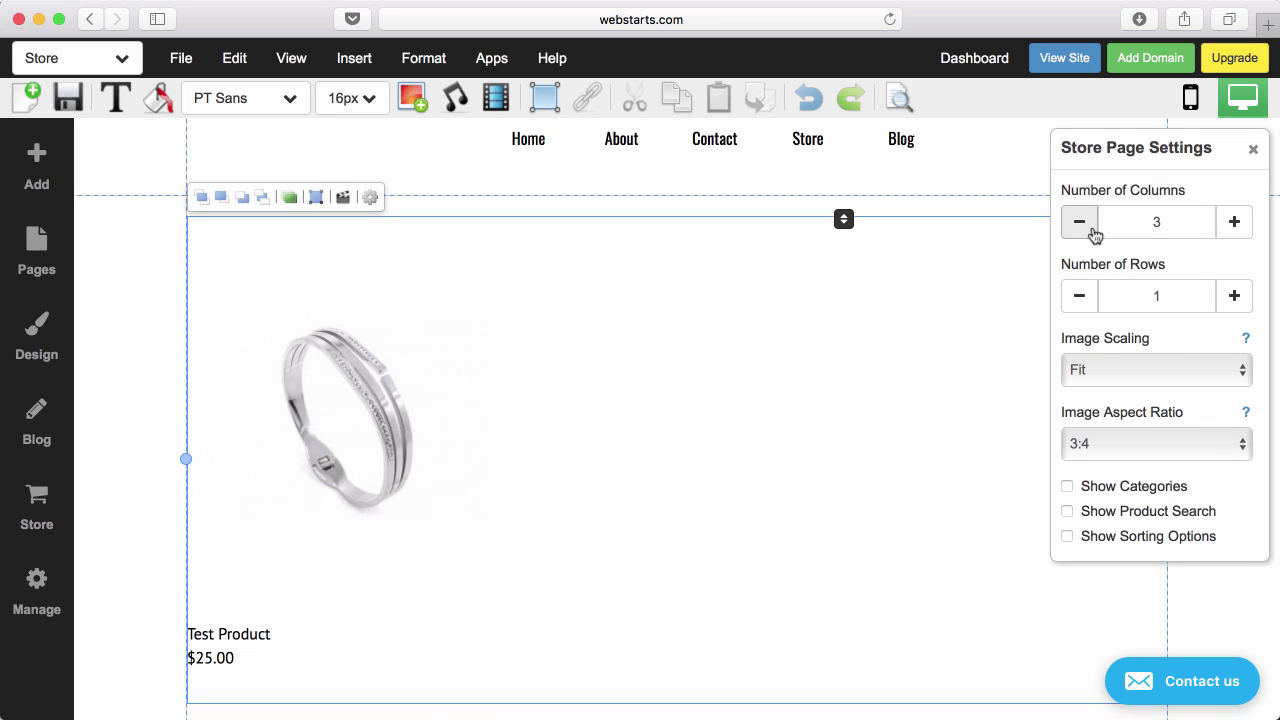
left_click(1079, 298)
left_click(1234, 296)
left_click(1121, 373)
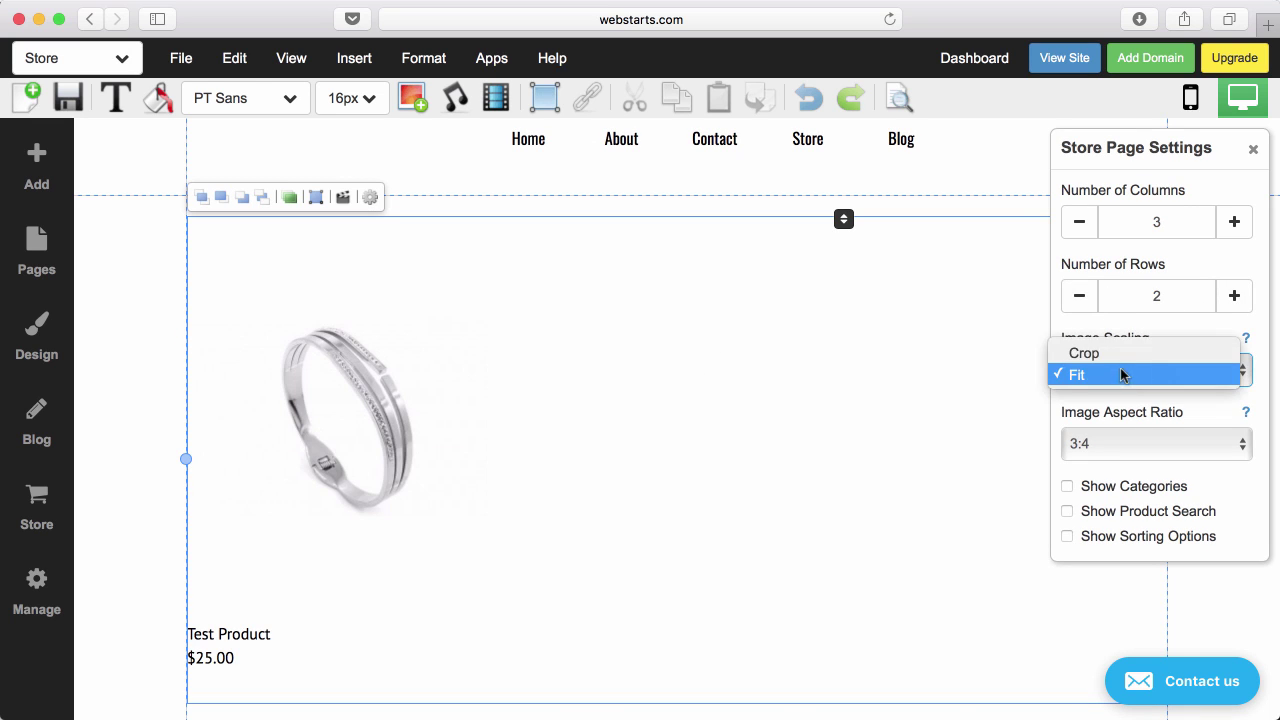
left_click(1090, 353)
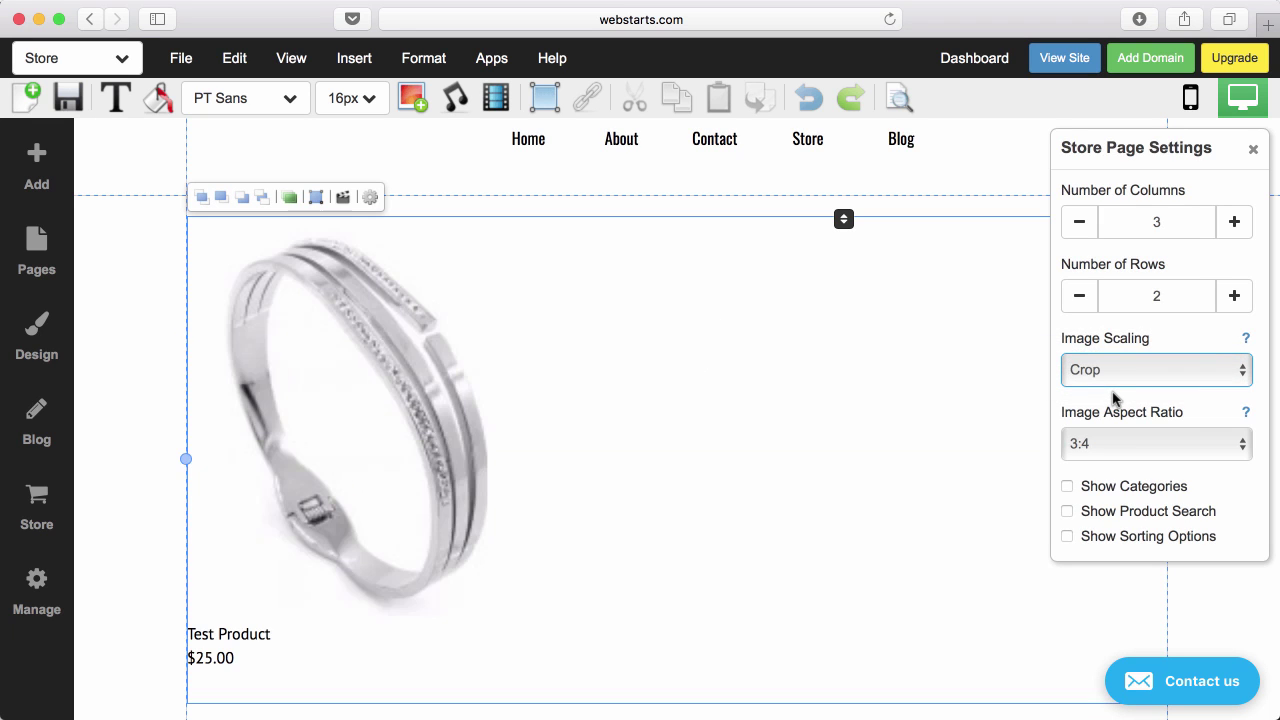
left_click(1117, 385)
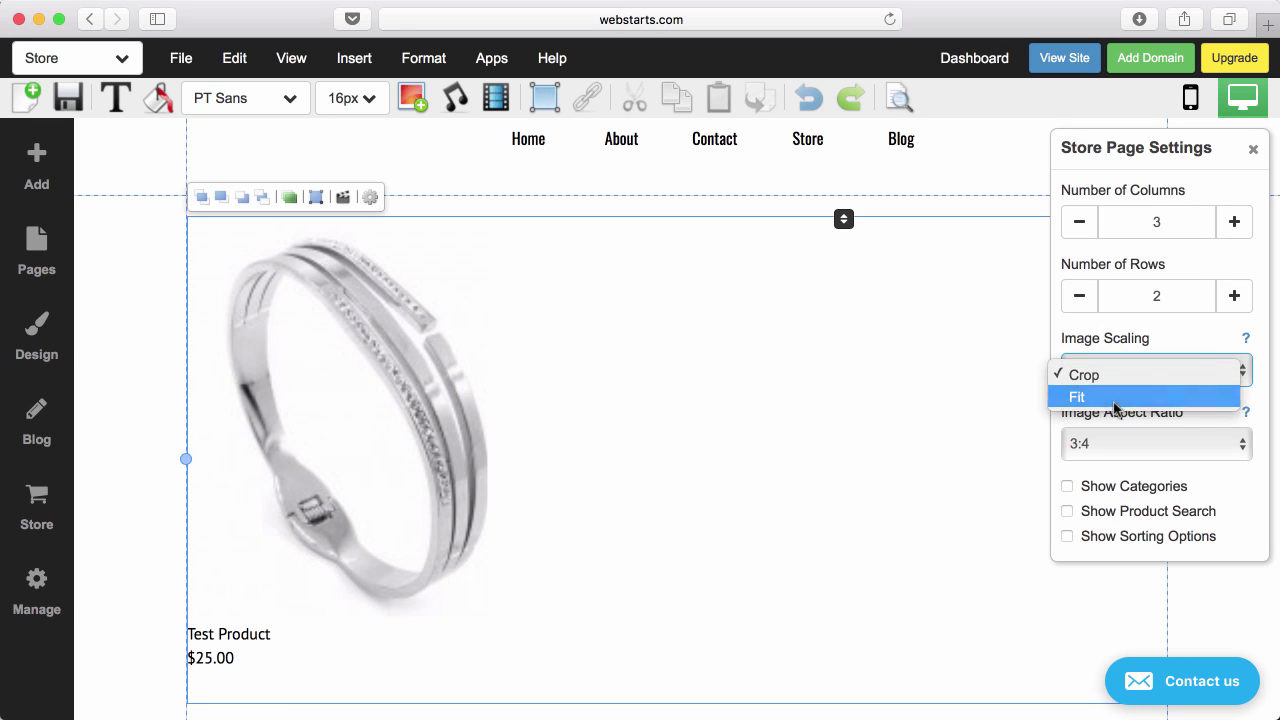
left_click(1120, 394)
Set the image aspect ratio to 3:2 and show categories, search box and sorting options.
left_click(1120, 443)
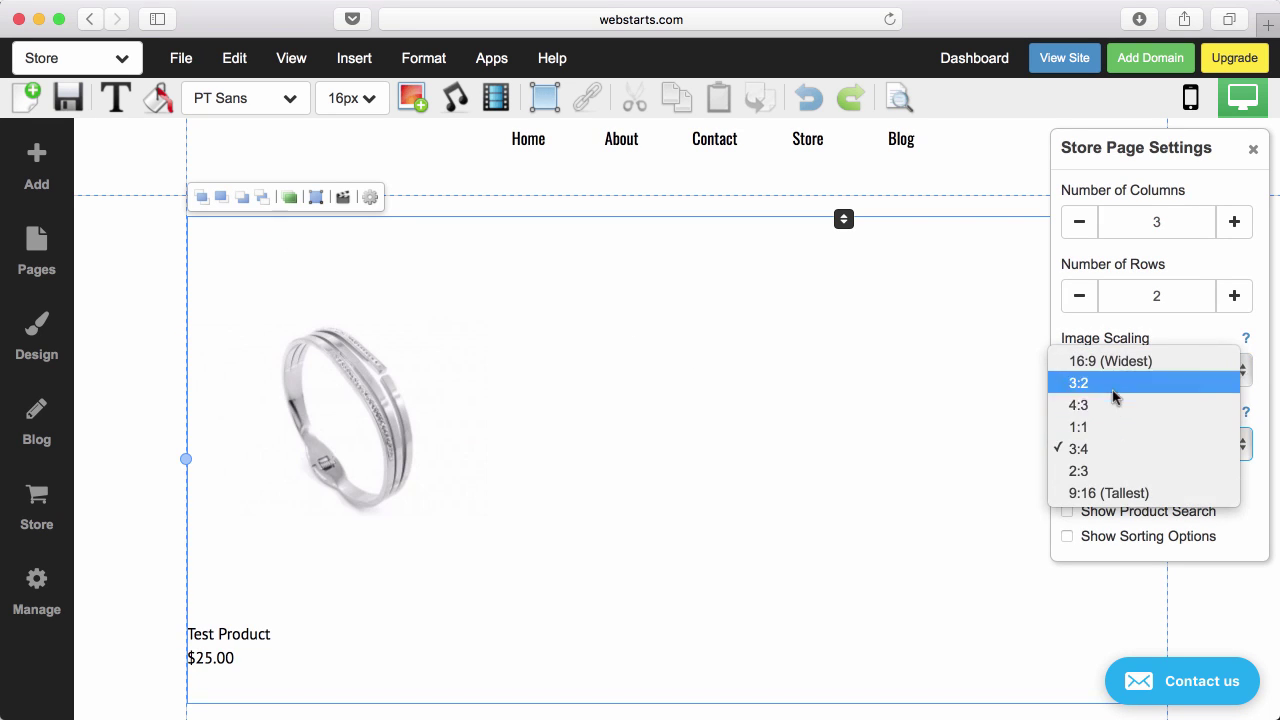
left_click(1109, 392)
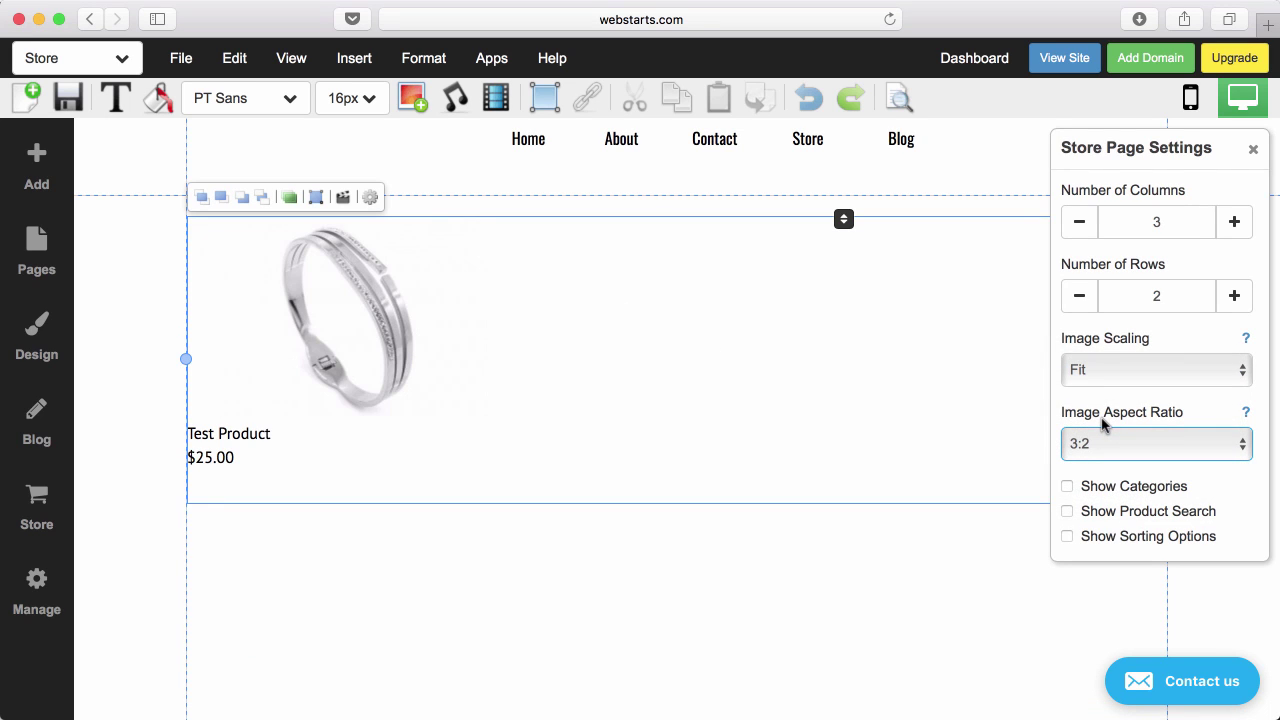
left_click(1067, 487)
left_click(1067, 511)
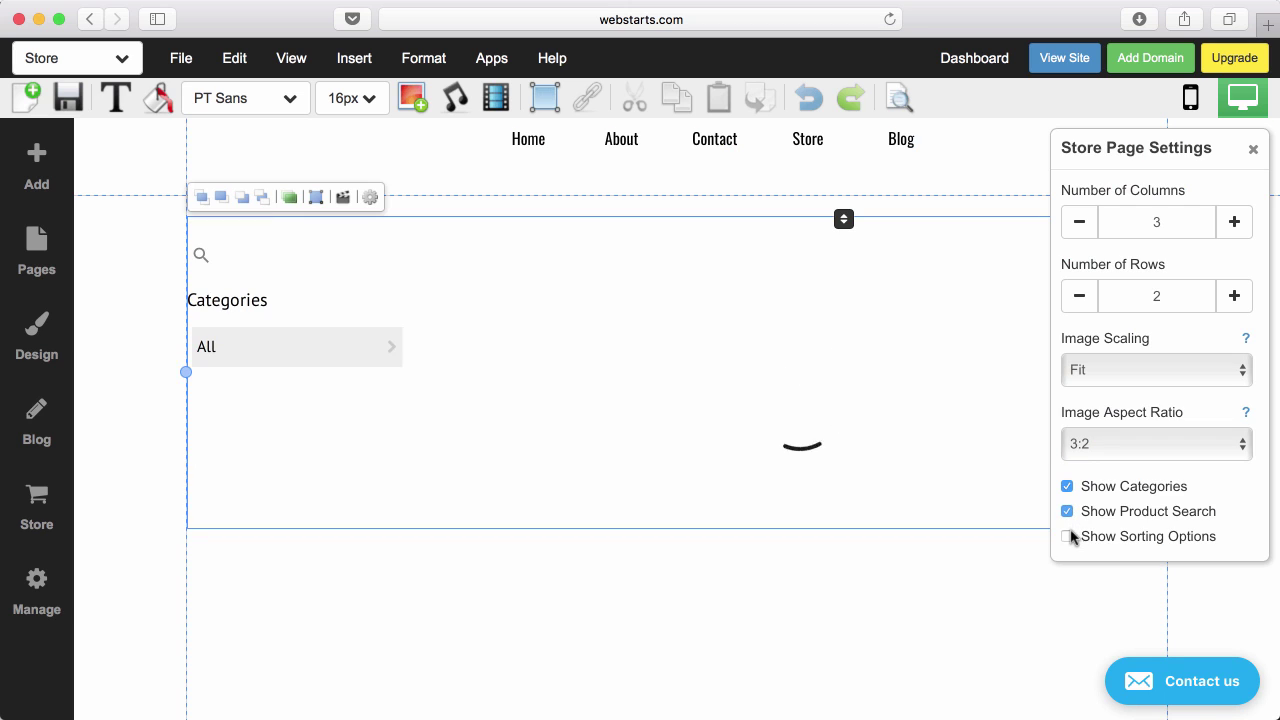
left_click(1067, 536)
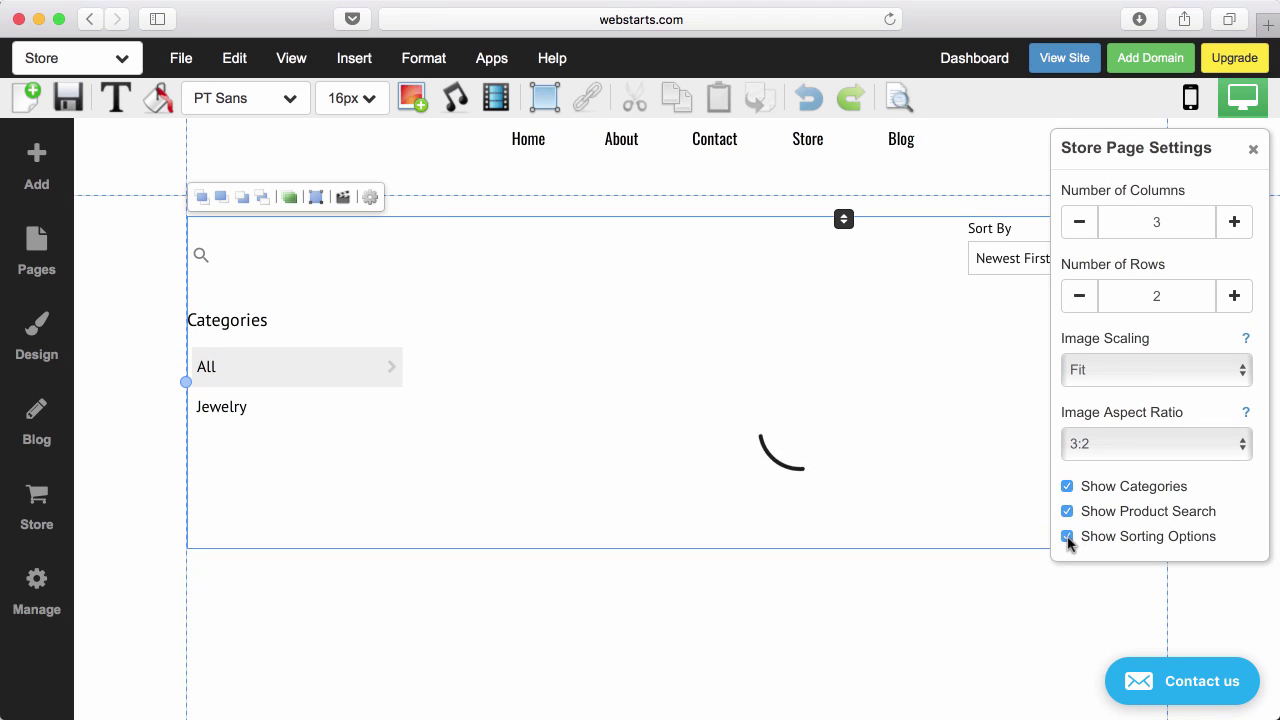
left_click(1253, 149)
left_click(1226, 389)
Add a medium paragraph text box to the Store page, then delete it.
left_click(1111, 406)
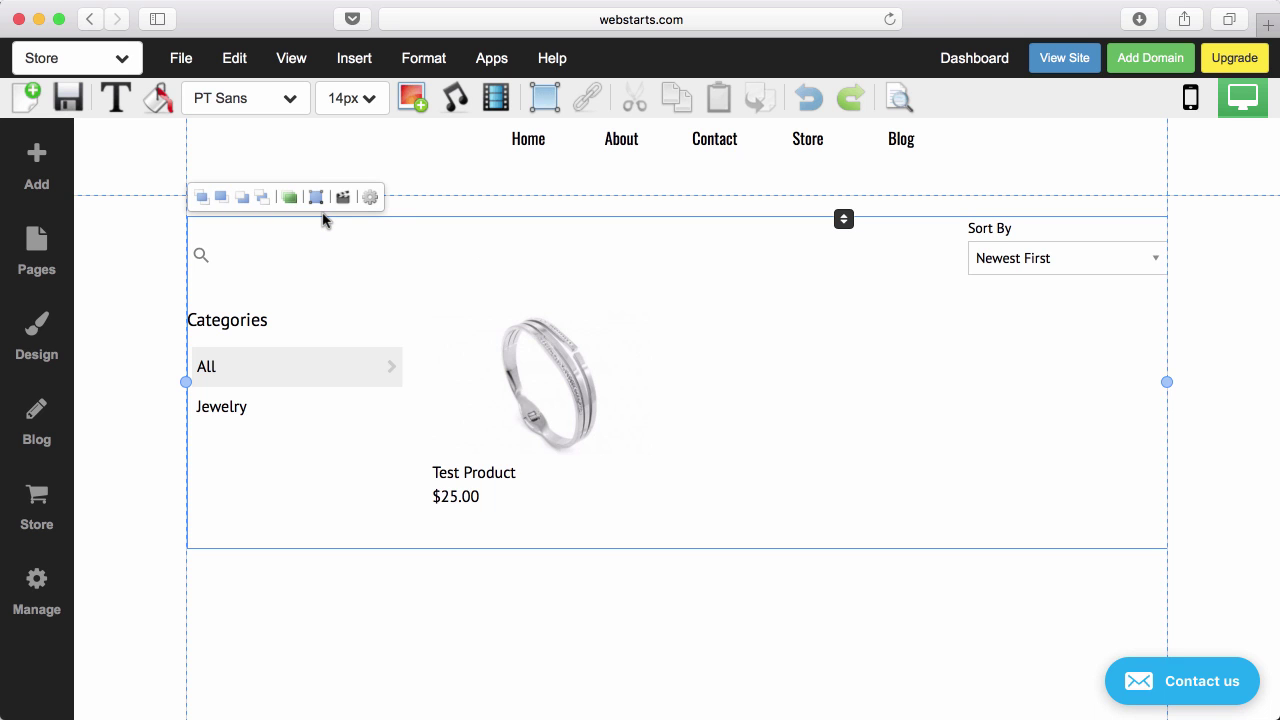
scroll(611, 426, "up", 5)
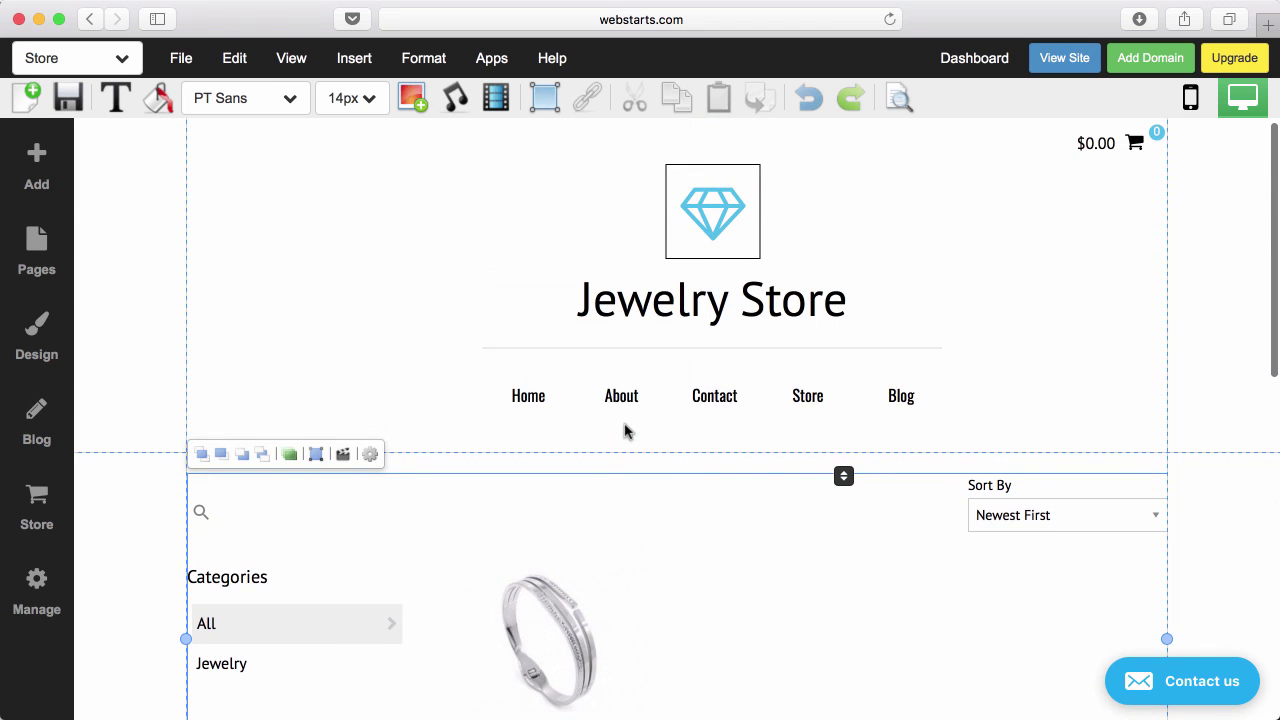
left_click(37, 165)
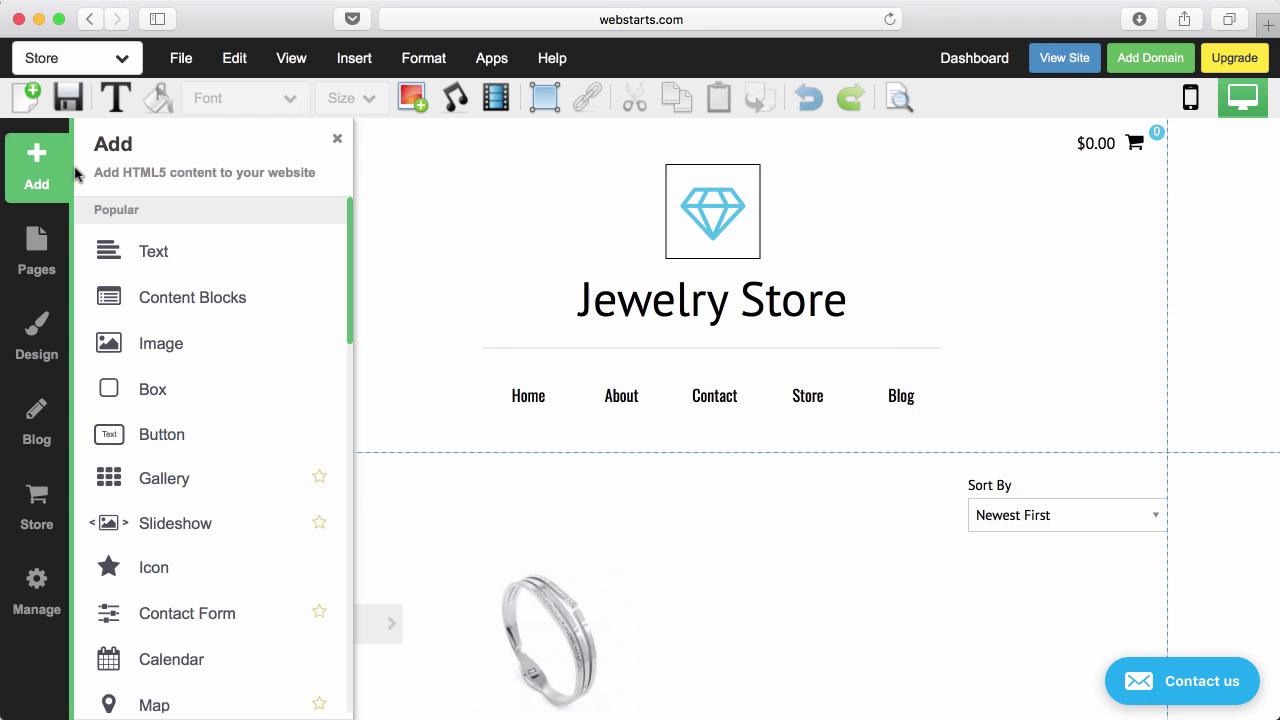
left_click(152, 258)
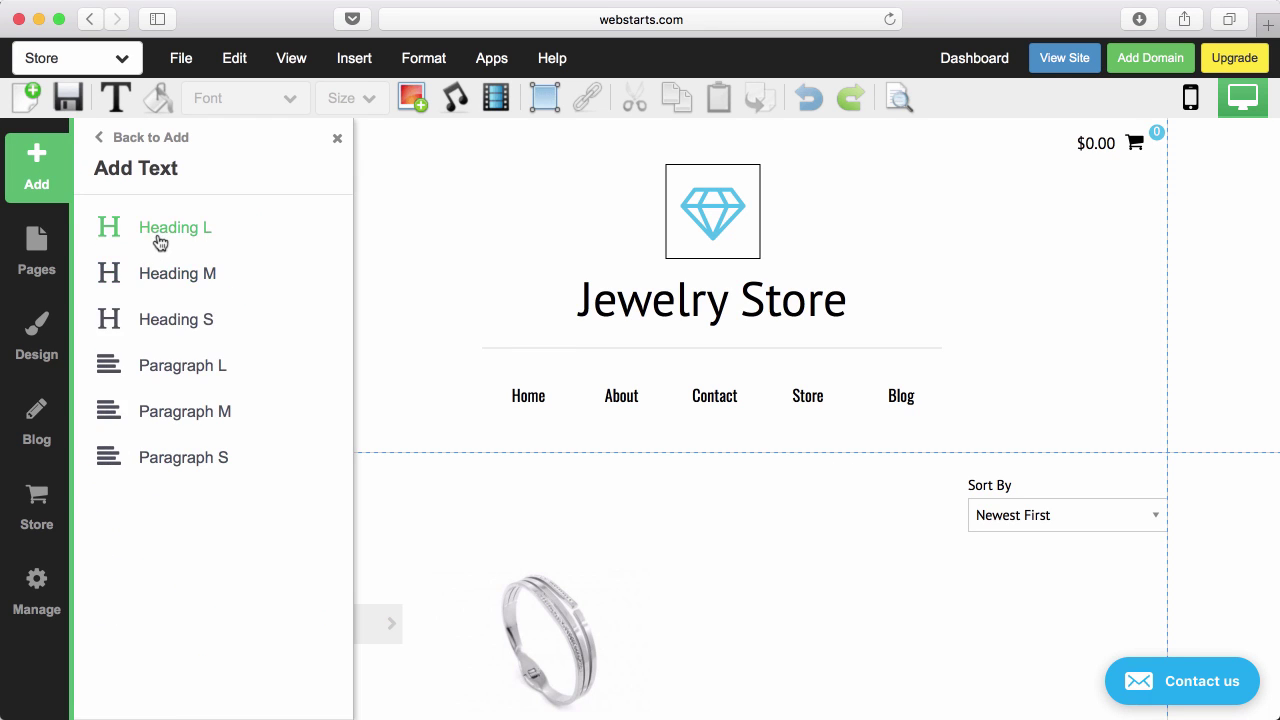
left_click(177, 411)
left_click_drag(295, 470, 633, 524)
left_click(584, 500)
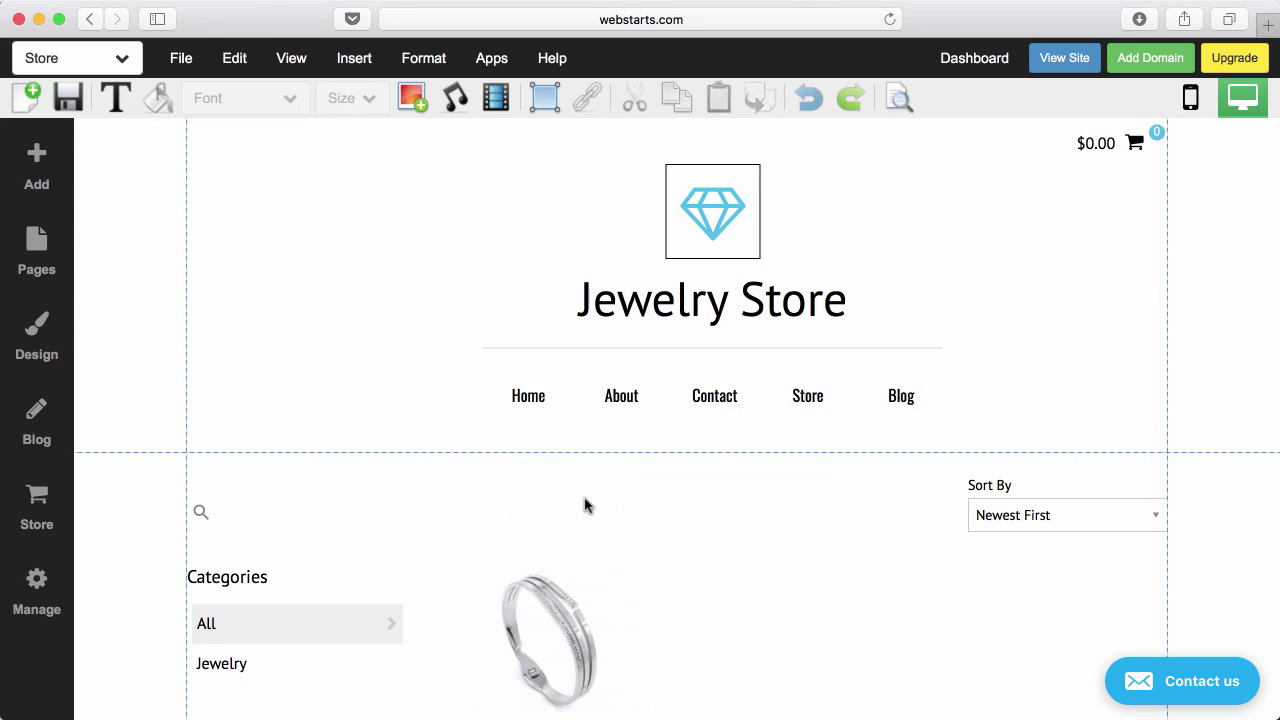
Insert a bracelet image from the library into the header, then delete it.
left_click(413, 97)
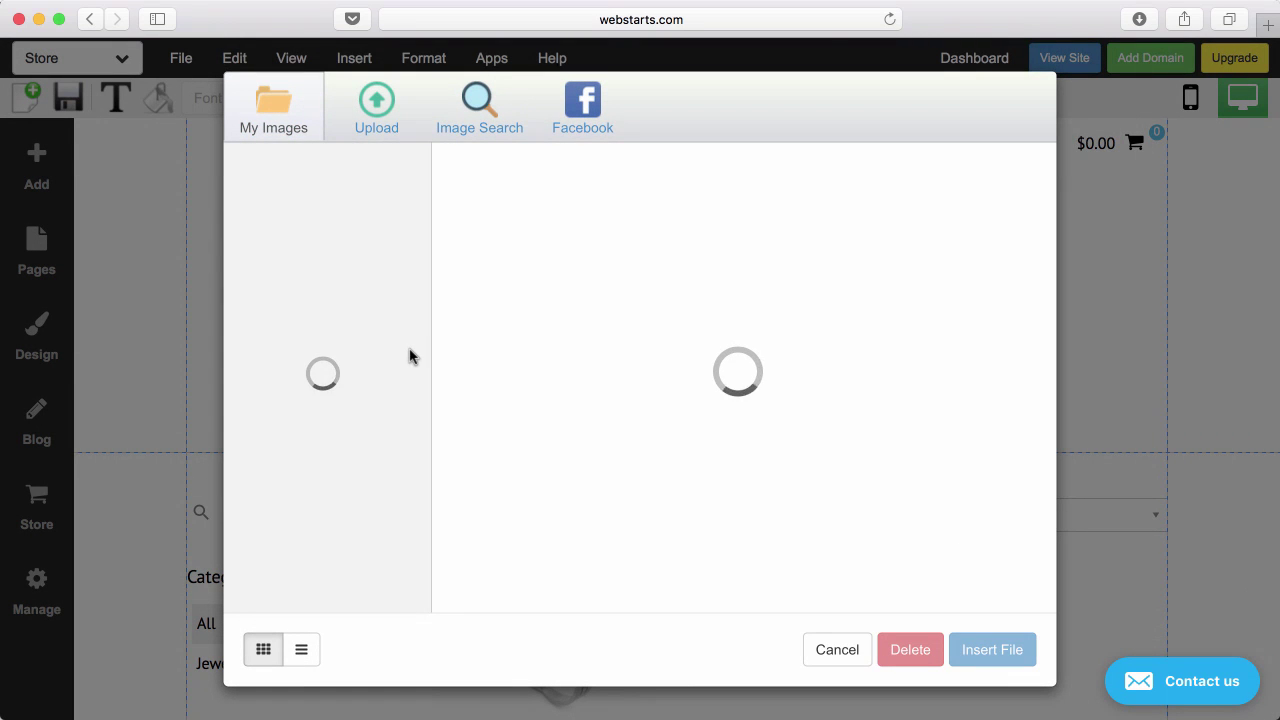
left_click(515, 225)
double_click(514, 224)
left_click_drag(500, 609, 466, 410)
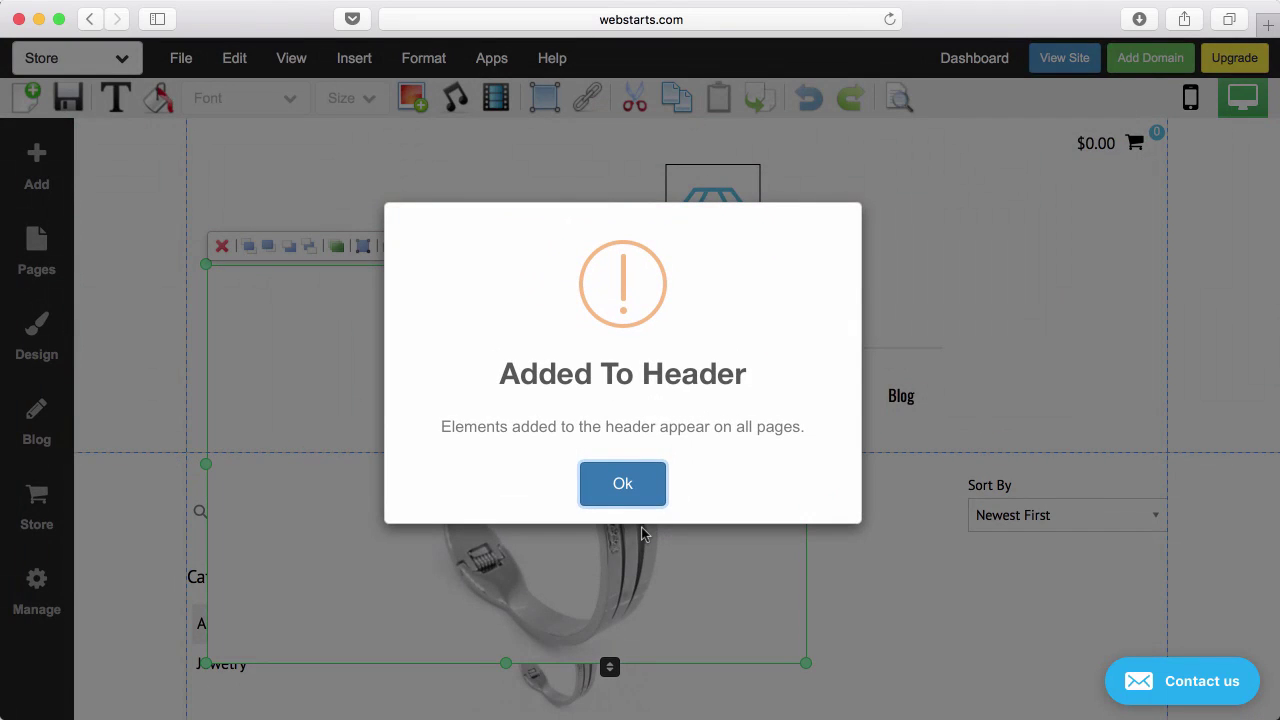
left_click(632, 488)
left_click(221, 246)
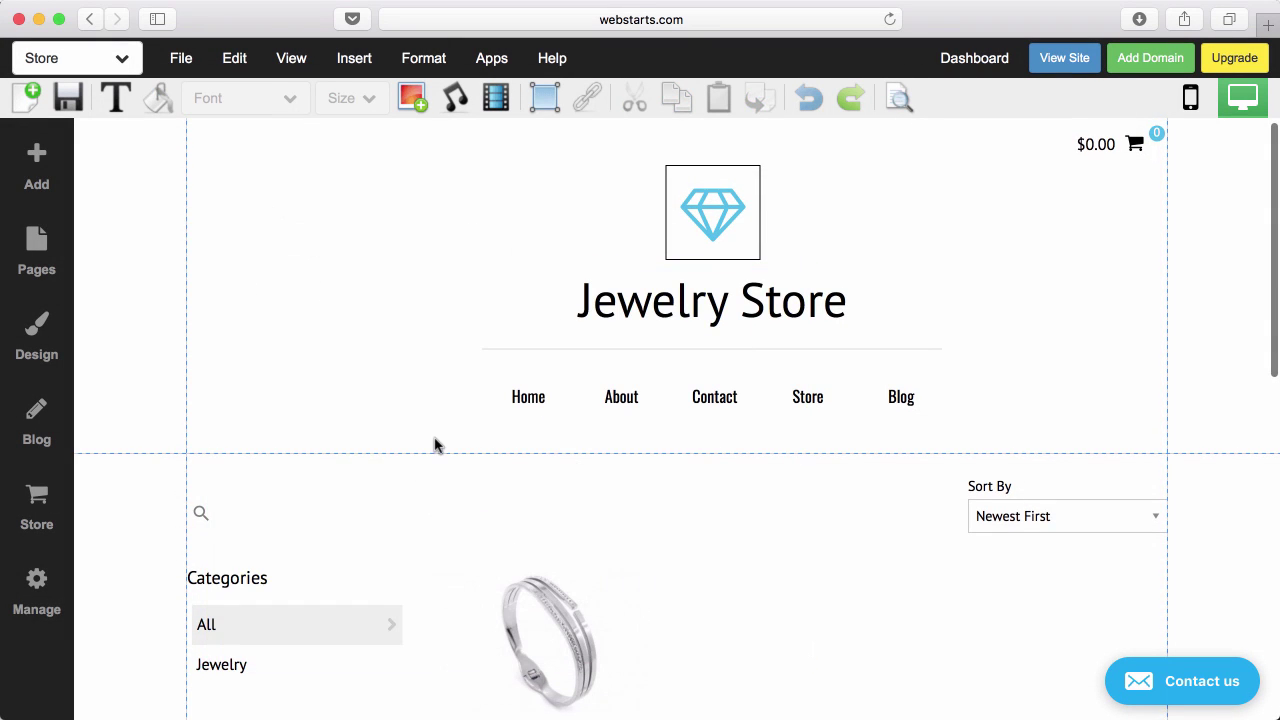
Select the store product listing showing Test Product at $25.00.
scroll(451, 449, "down", 5)
scroll(623, 463, "up", 5)
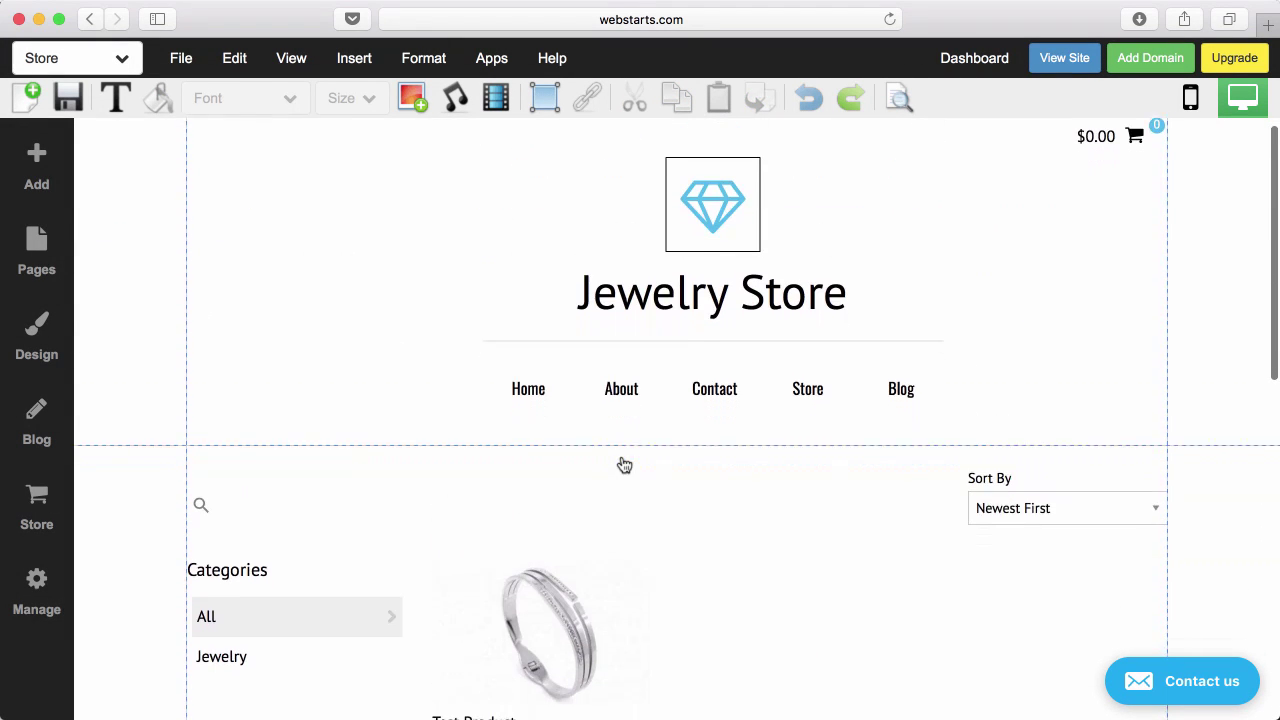
scroll(623, 463, "down", 2)
scroll(623, 463, "up", 3)
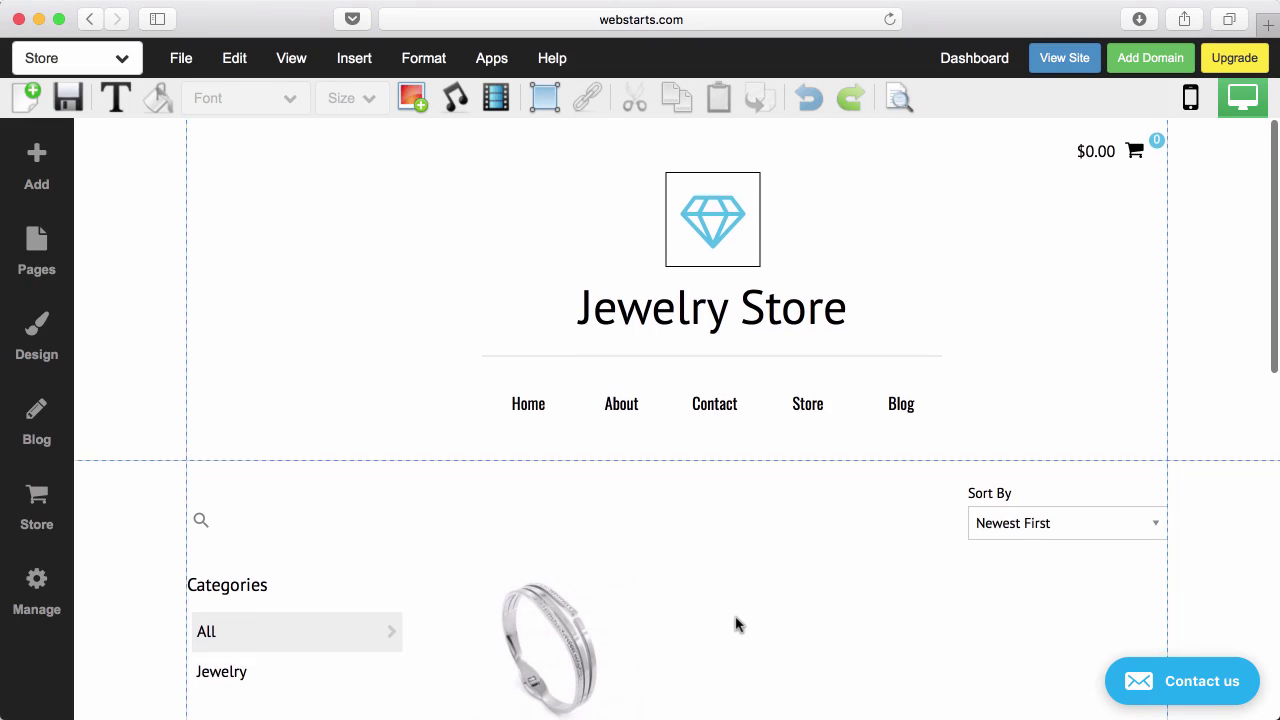
scroll(777, 523, "down", 2)
left_click(766, 520)
scroll(767, 521, "down", 3)
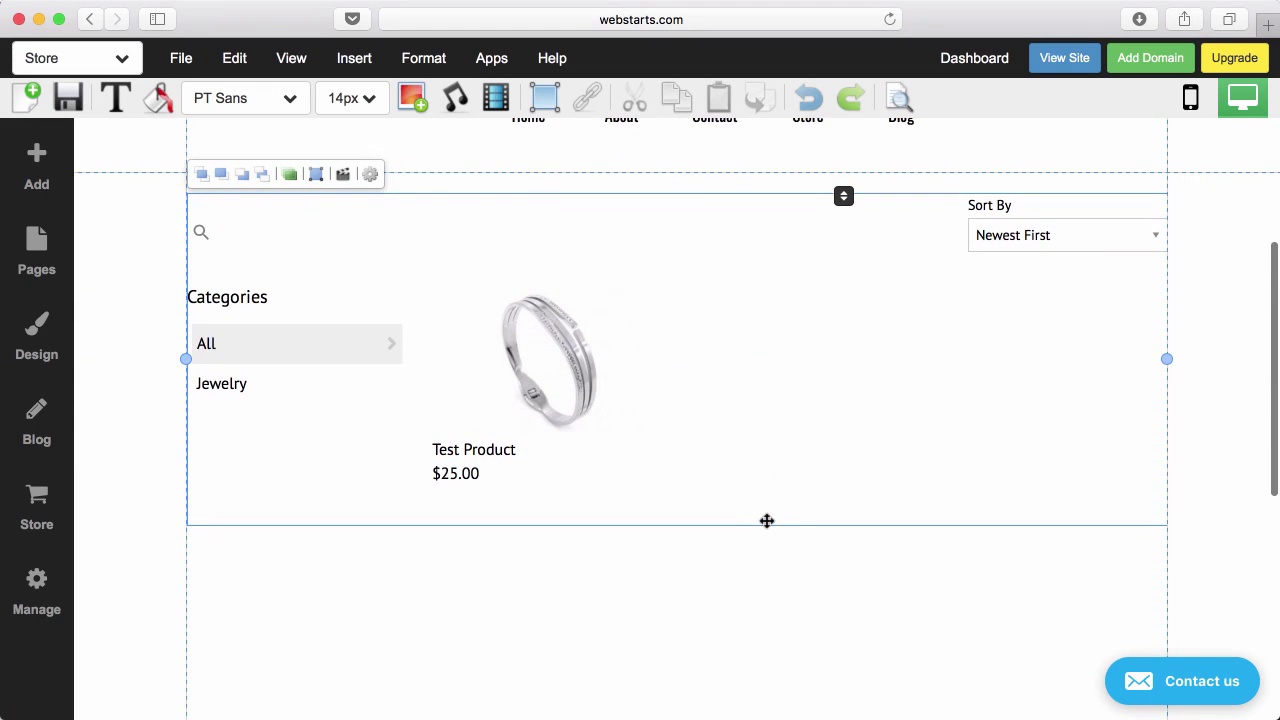
scroll(417, 354, "down", 1)
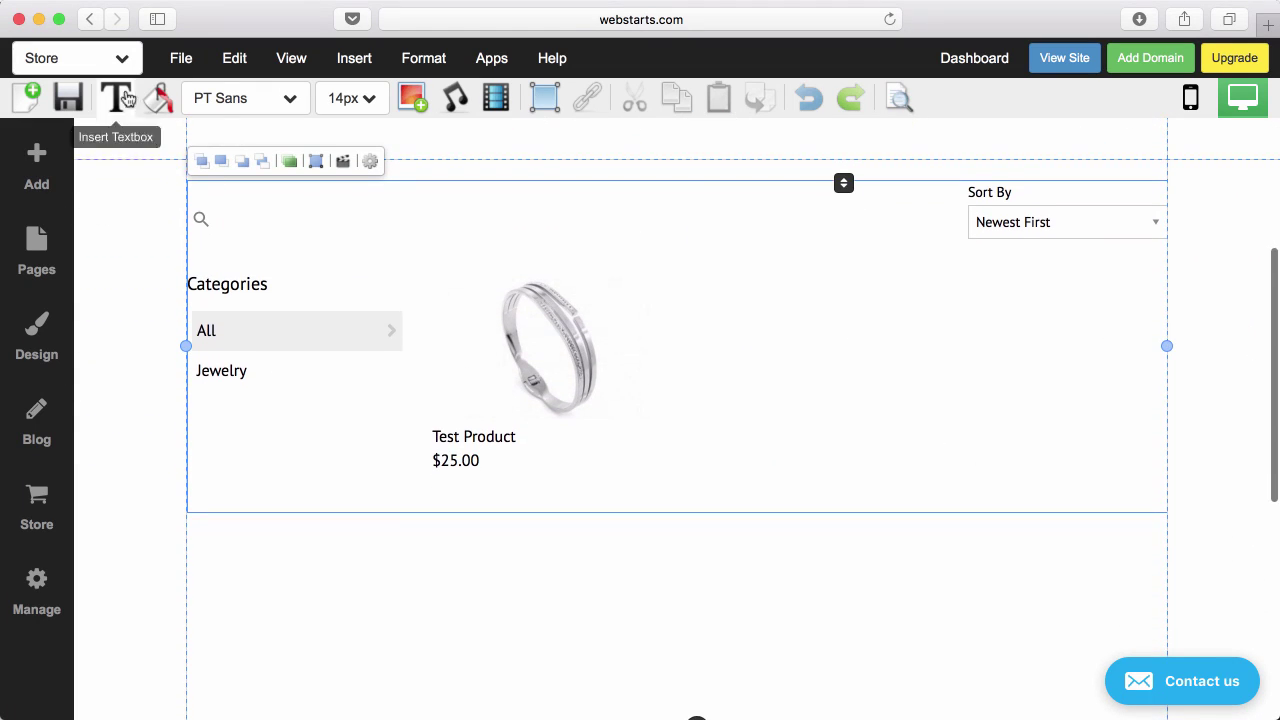
Switch to the empty Store Cart page without saving the Store page edits.
left_click(122, 58)
left_click(90, 380)
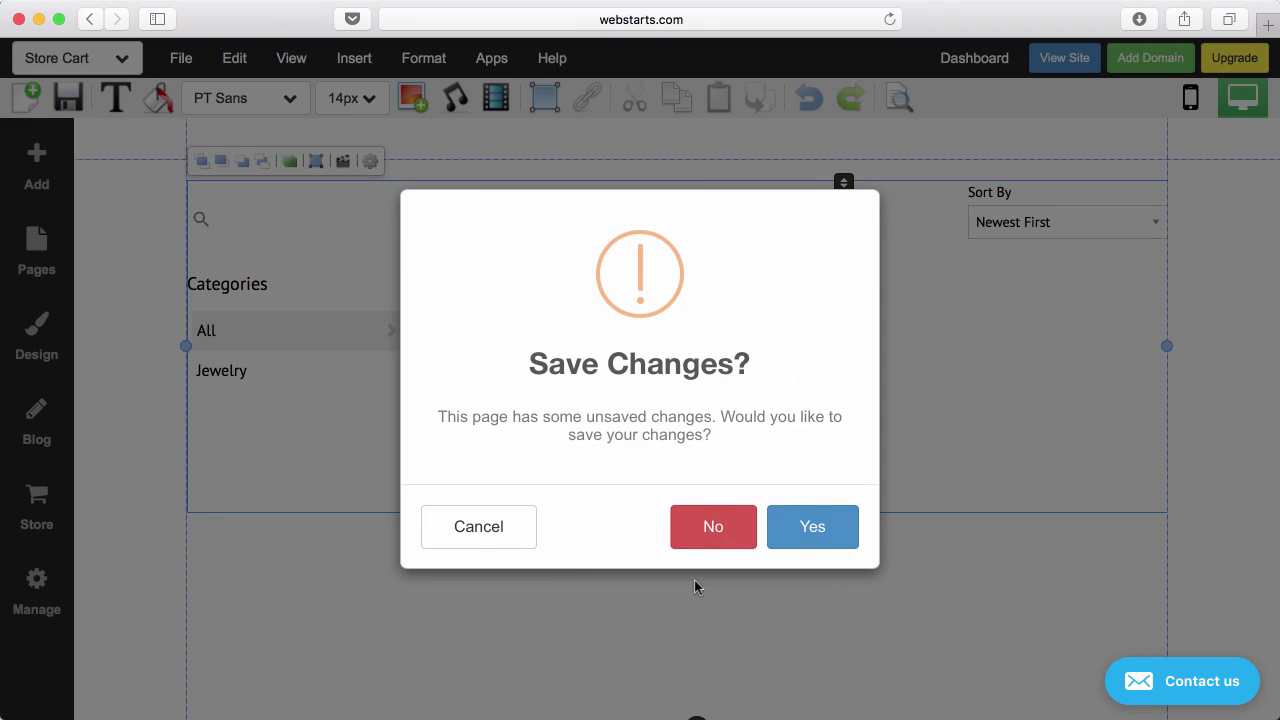
left_click(711, 526)
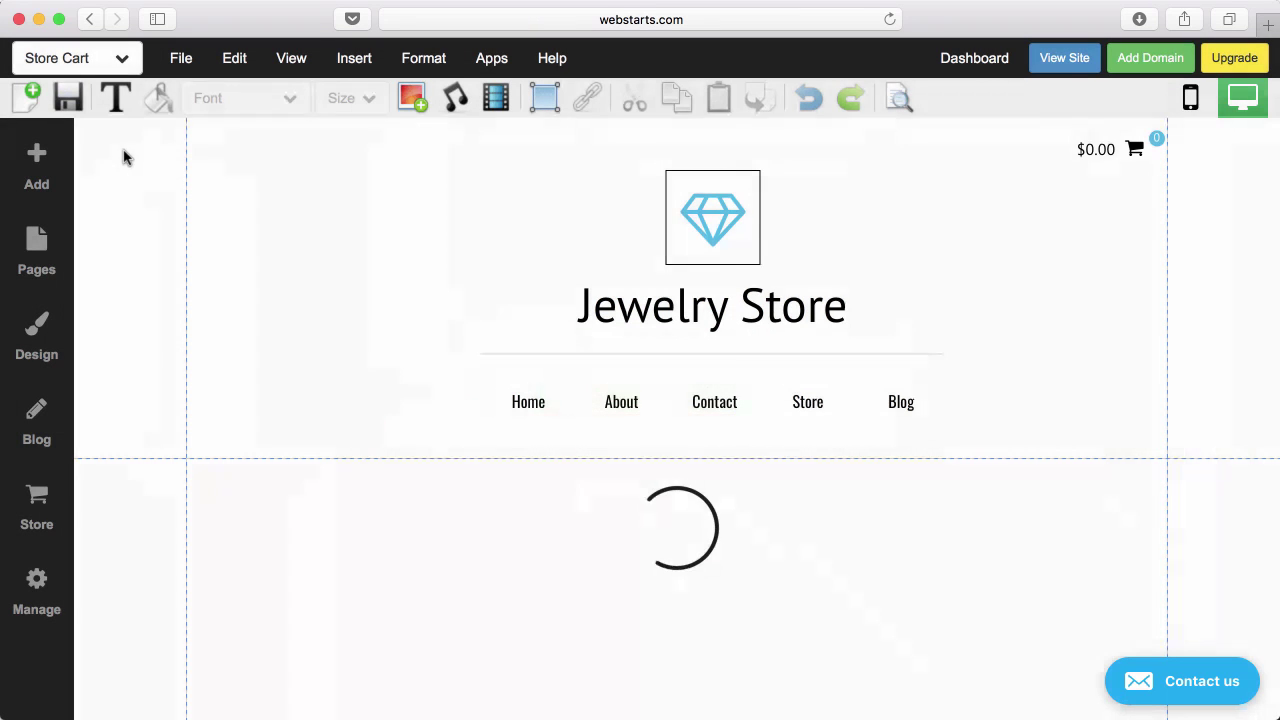
scroll(348, 298, "down", 1)
scroll(348, 298, "down", 3)
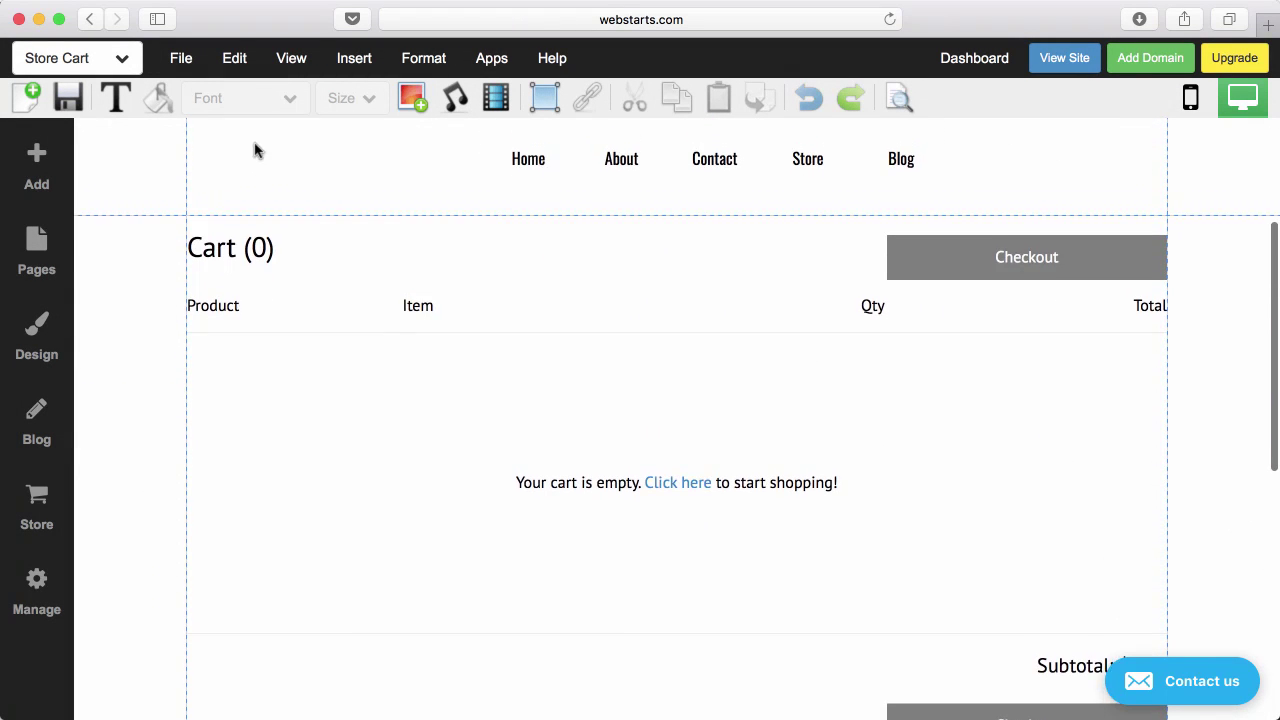
Open the Store Product page and select the Test Product details section.
left_click(122, 58)
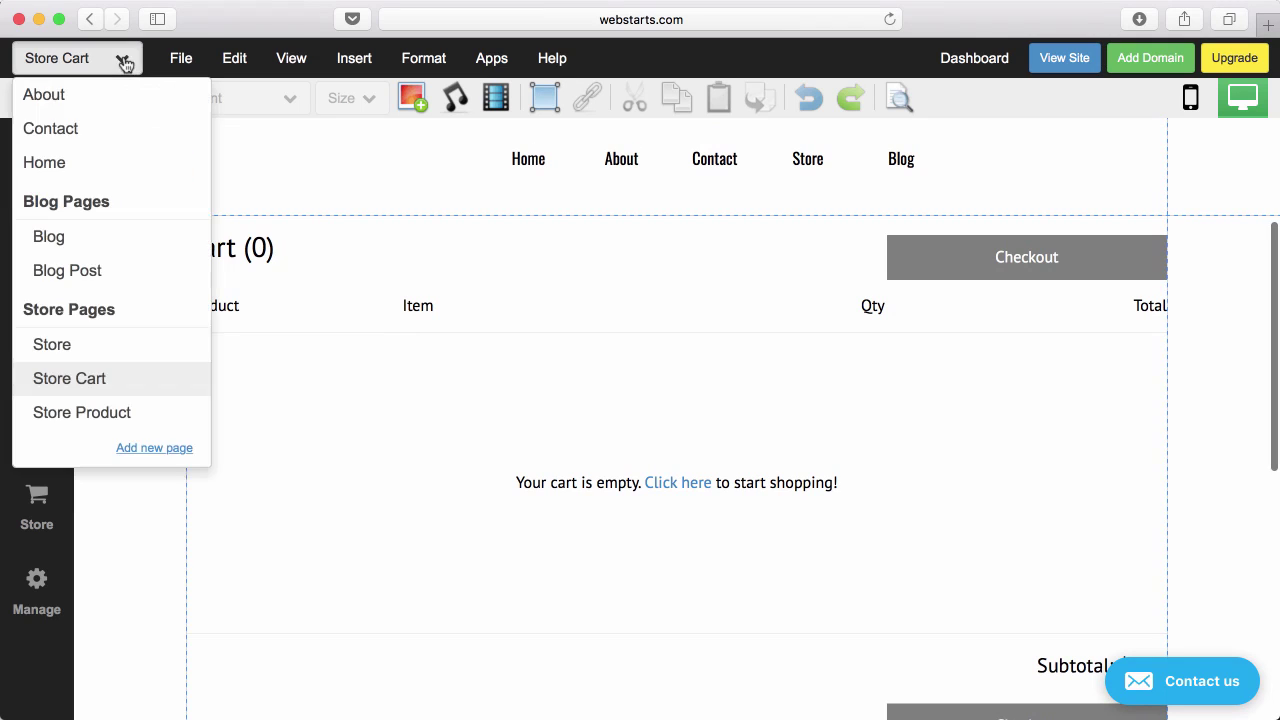
left_click(109, 410)
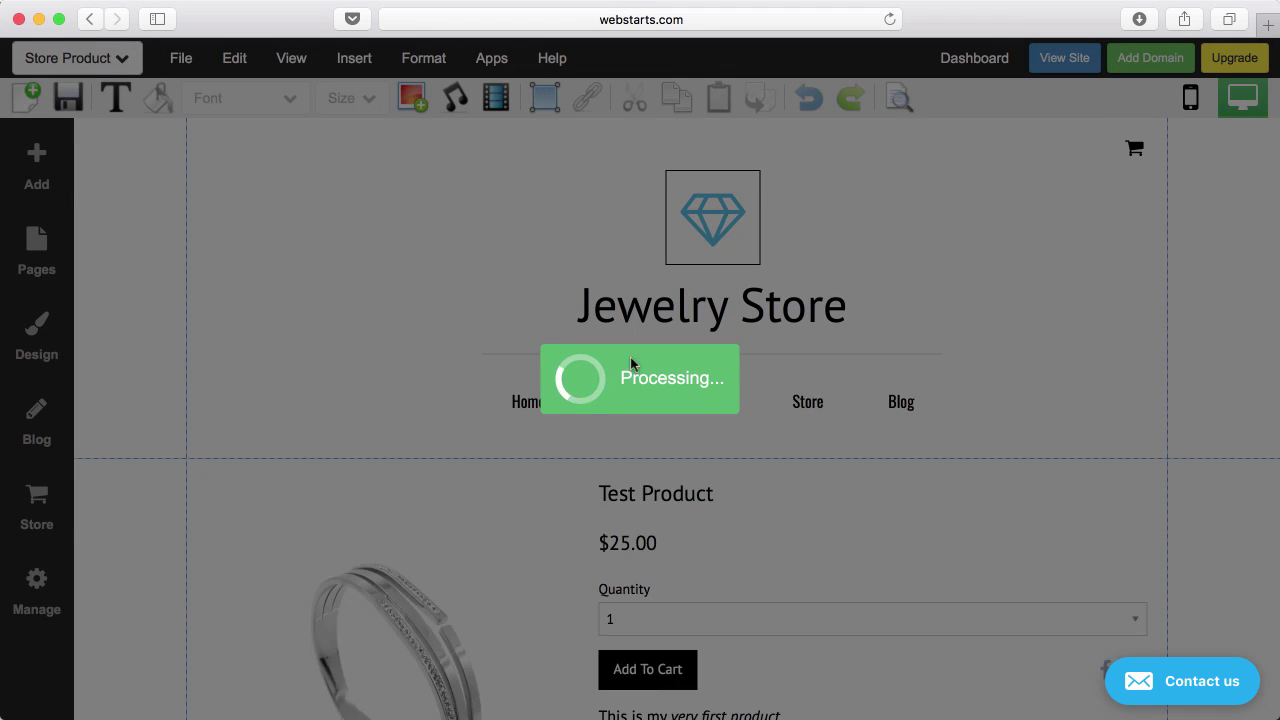
scroll(700, 445, "down", 2)
scroll(714, 450, "down", 3)
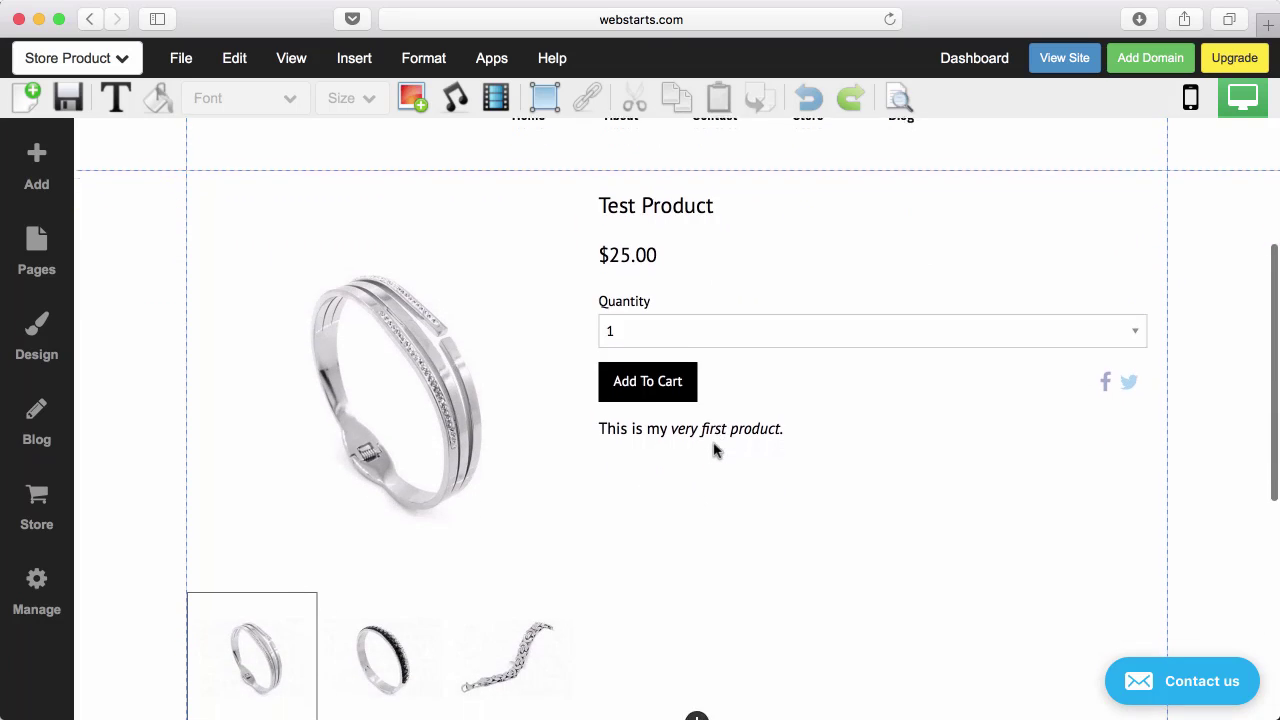
scroll(714, 450, "up", 1)
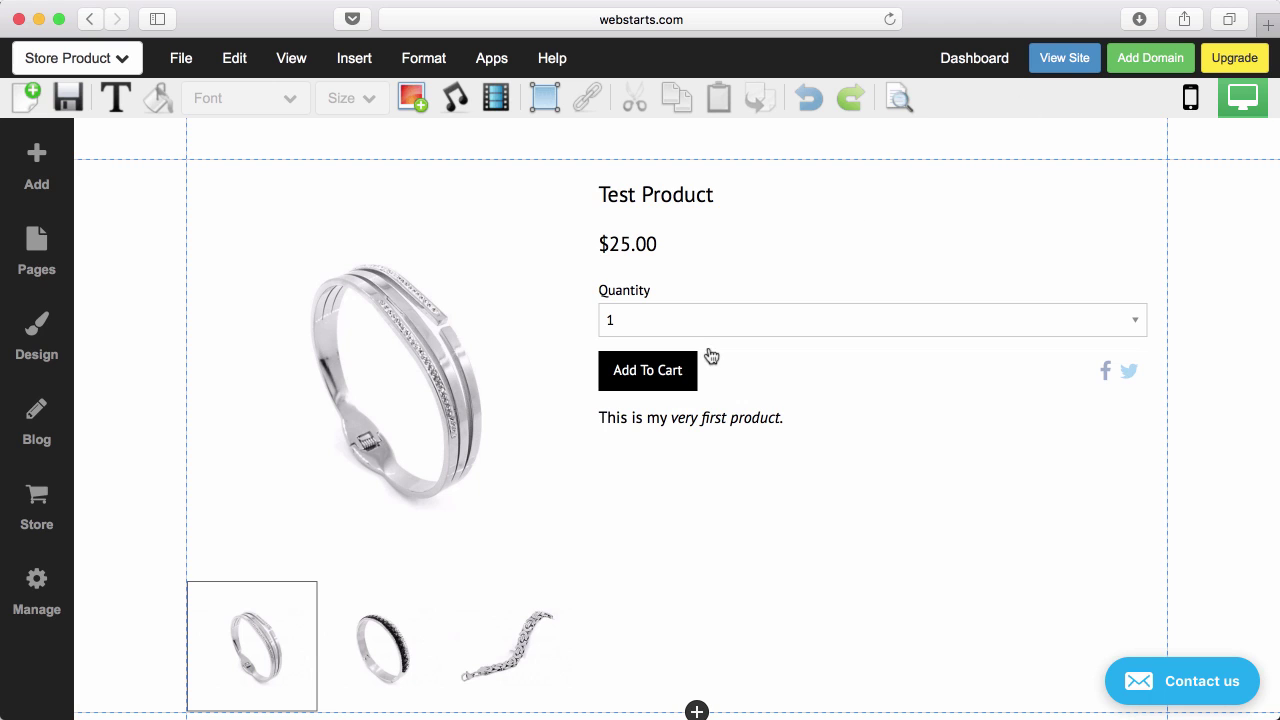
scroll(650, 414, "up", 2)
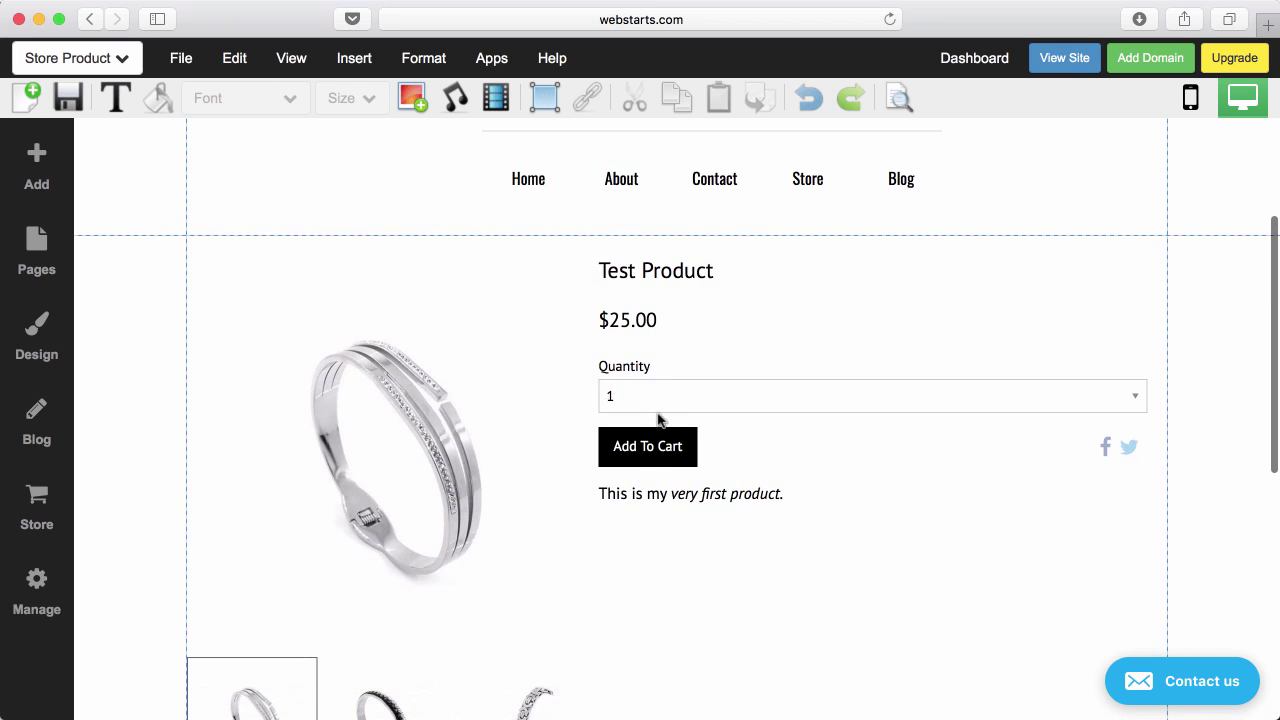
left_click(657, 415)
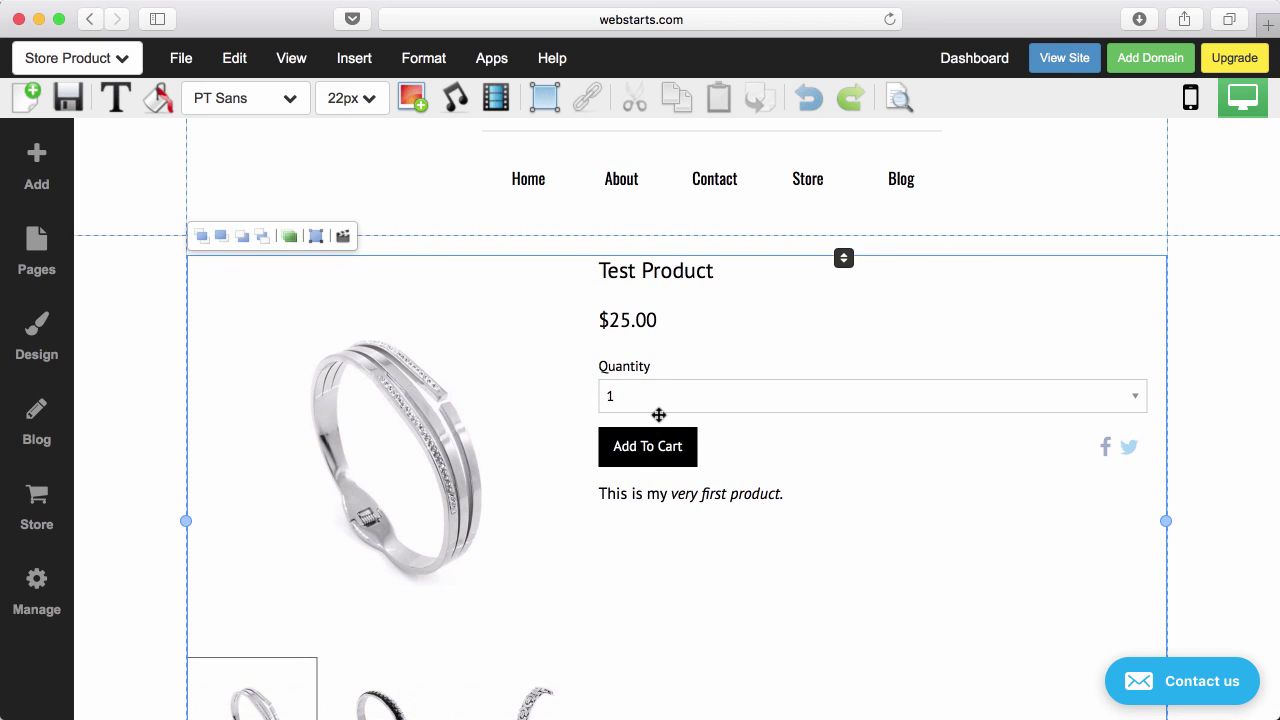
left_click(1210, 321)
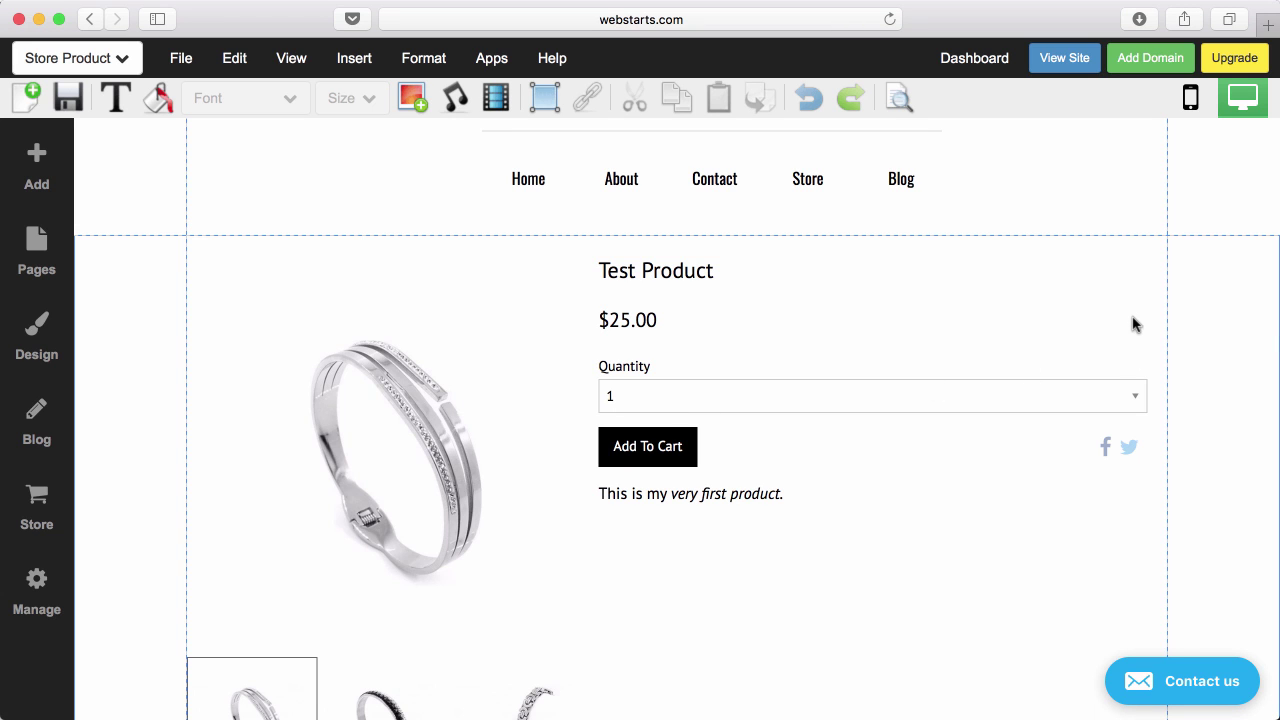
scroll(655, 450, "up", 3)
left_click(655, 450)
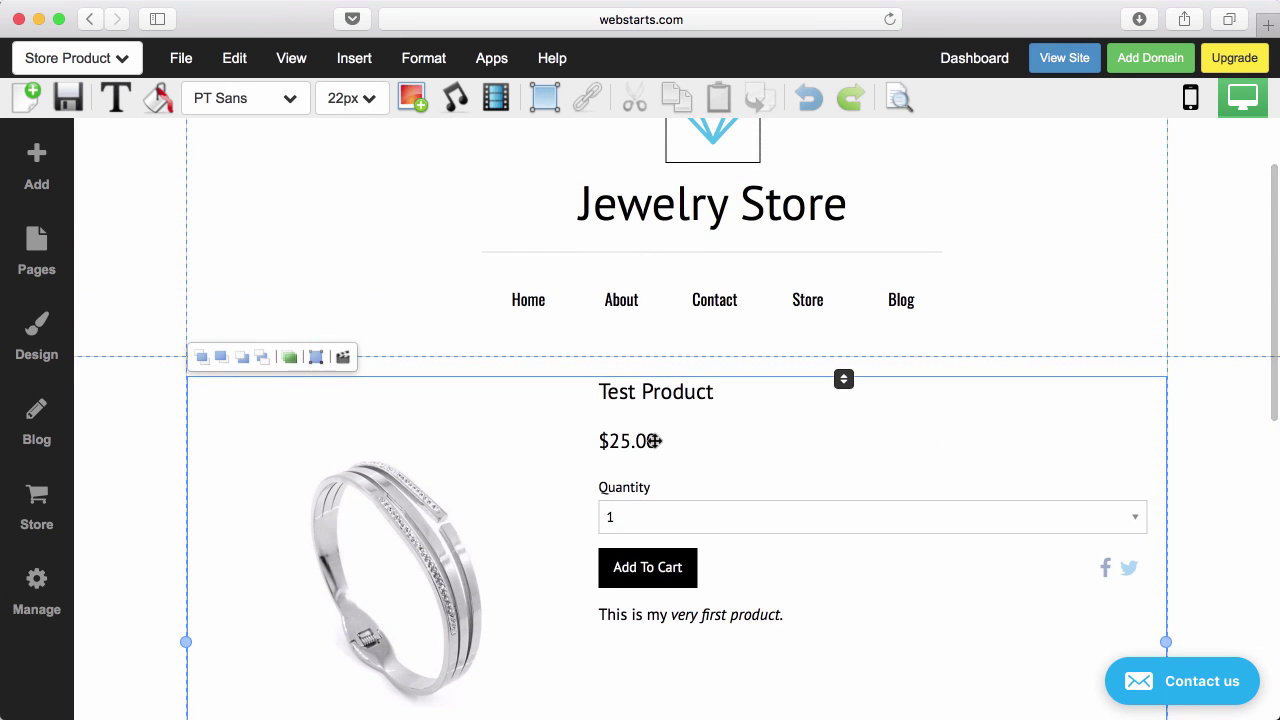
scroll(655, 453, "up", 3)
Switch to the Home page without saving the product page changes.
left_click(174, 58)
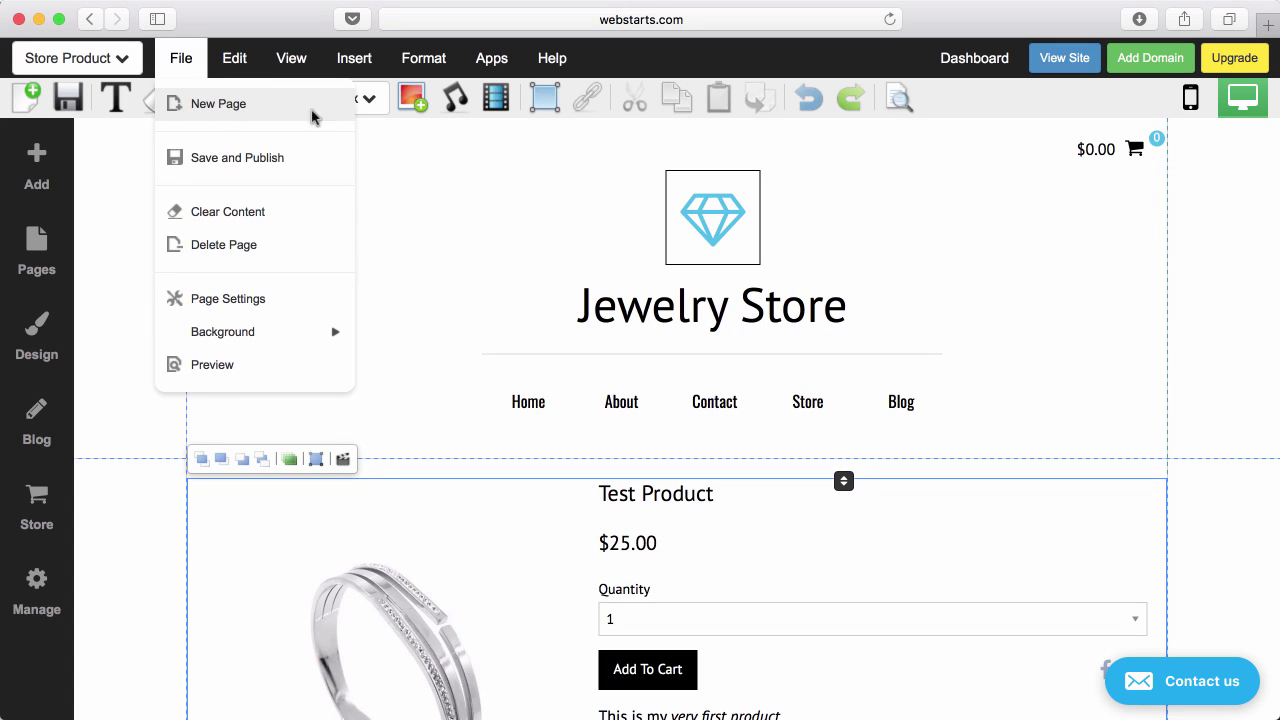
left_click(453, 164)
left_click(95, 60)
left_click(93, 175)
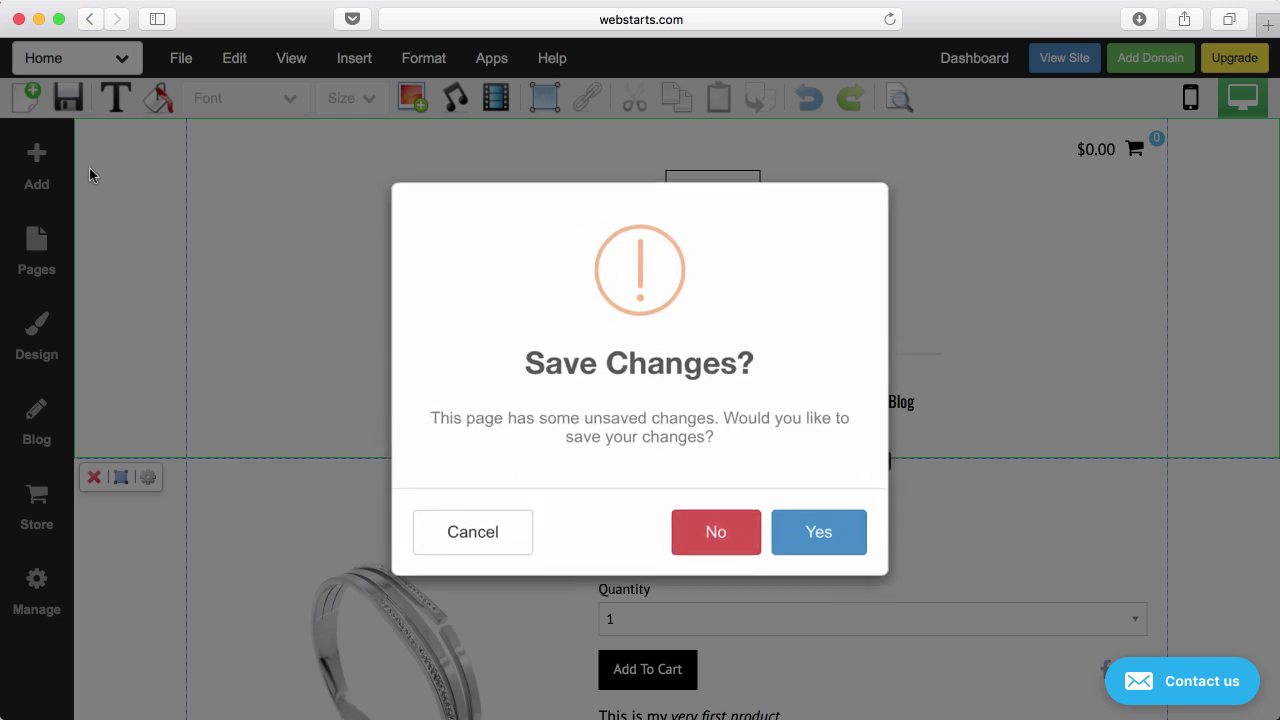
left_click(685, 525)
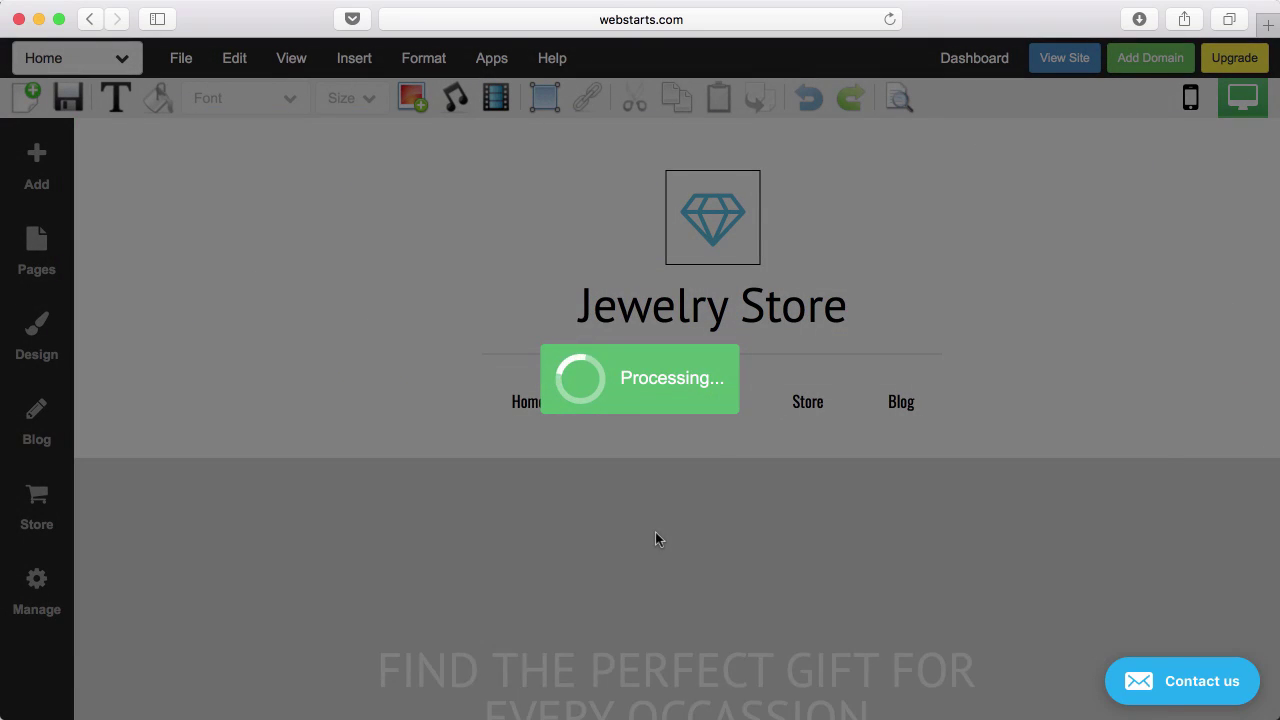
scroll(491, 451, "down", 5)
scroll(509, 464, "down", 10)
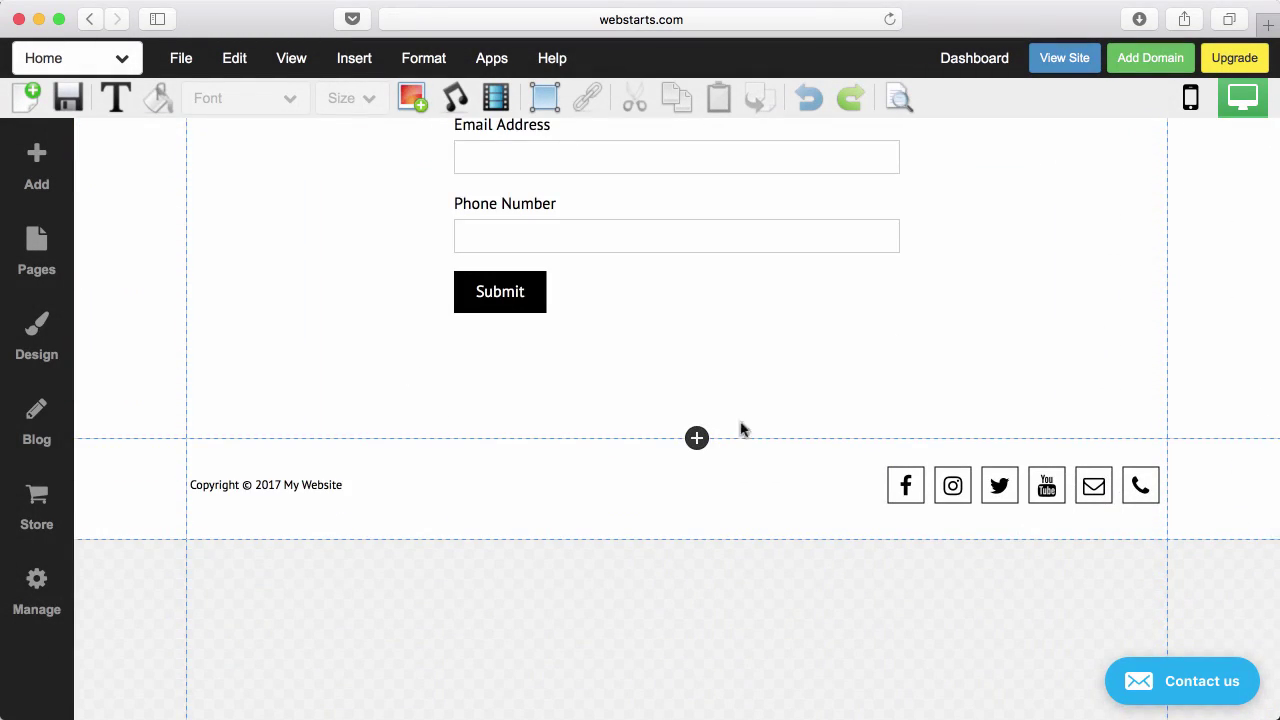
Place a Test Product widget beside the signup form, then delete it.
left_click(42, 520)
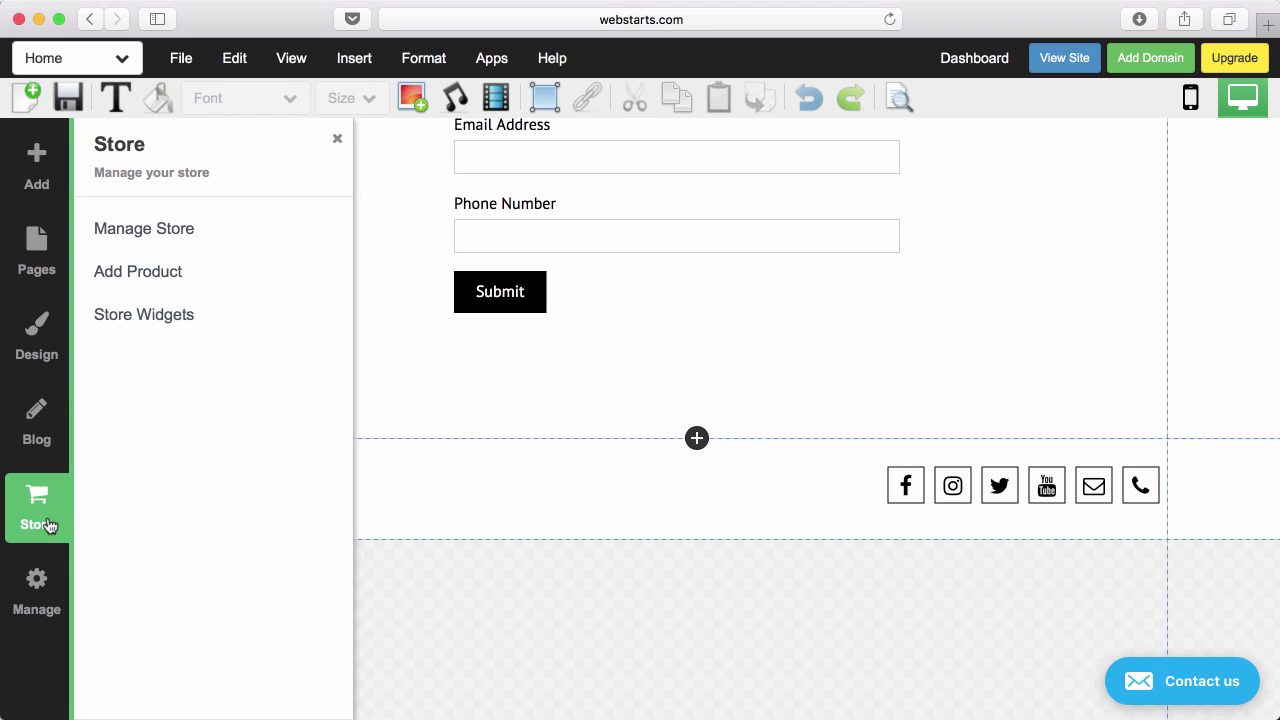
left_click(143, 314)
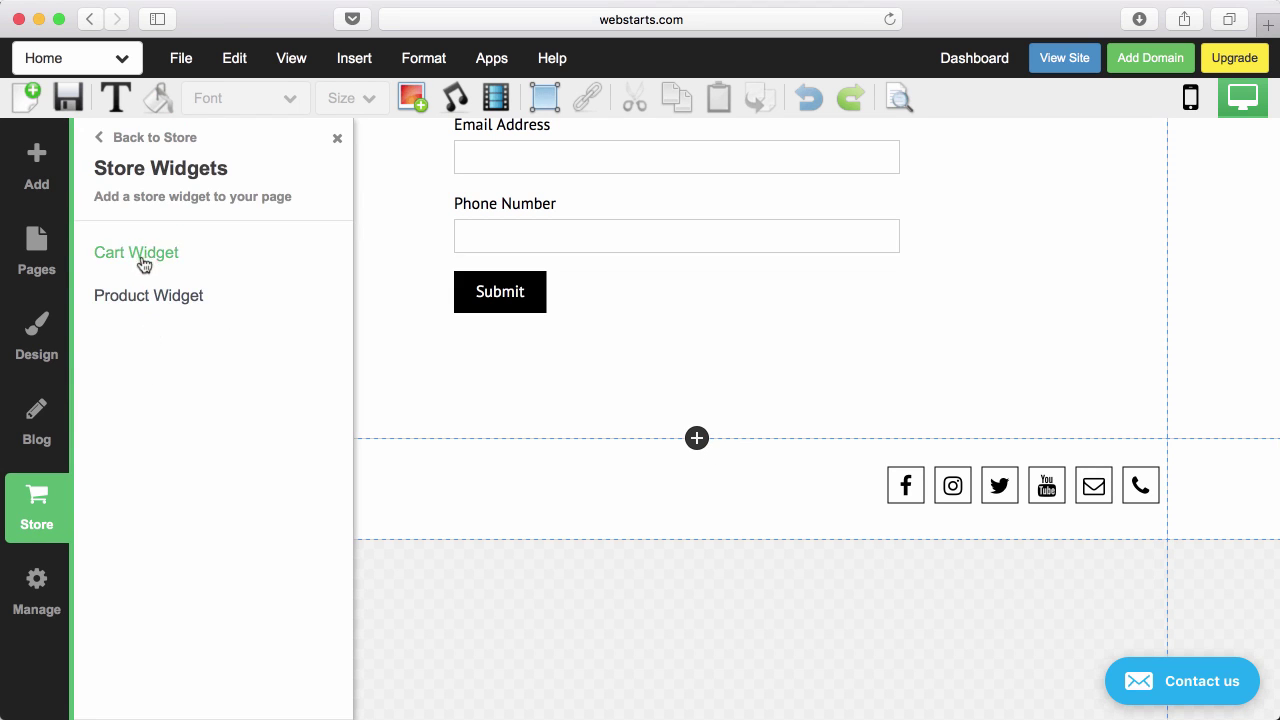
left_click(135, 296)
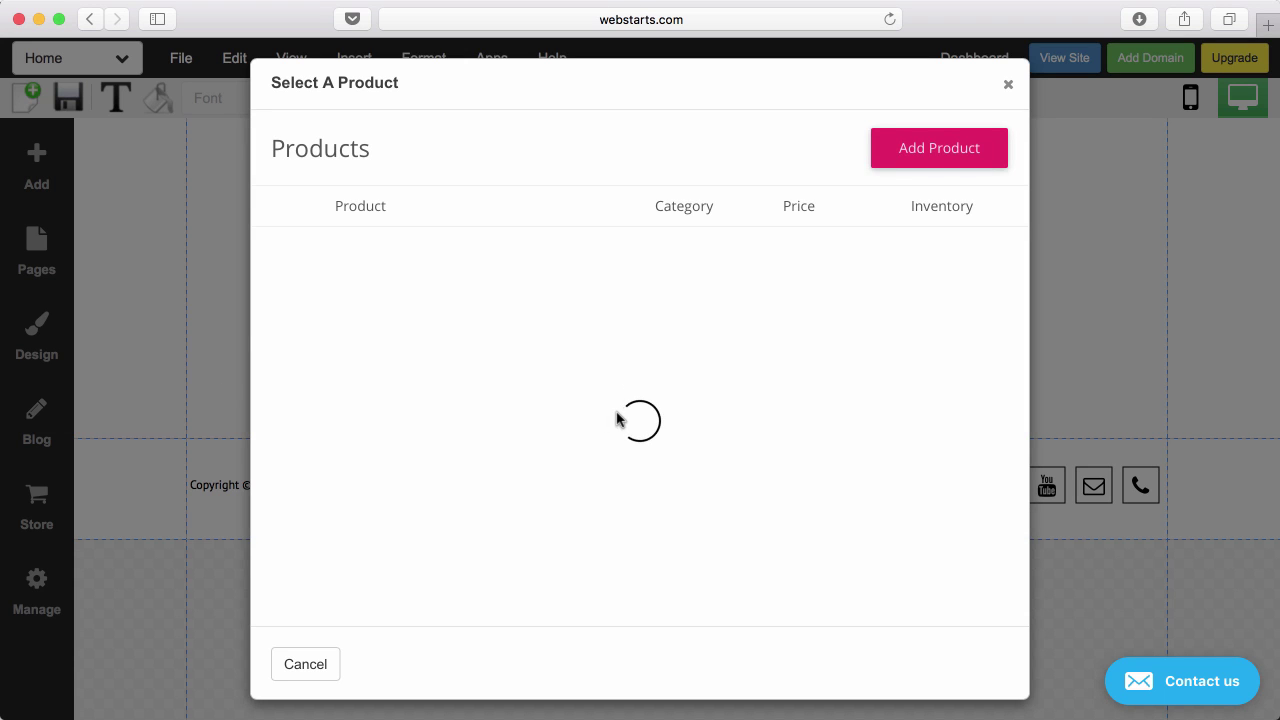
left_click(400, 256)
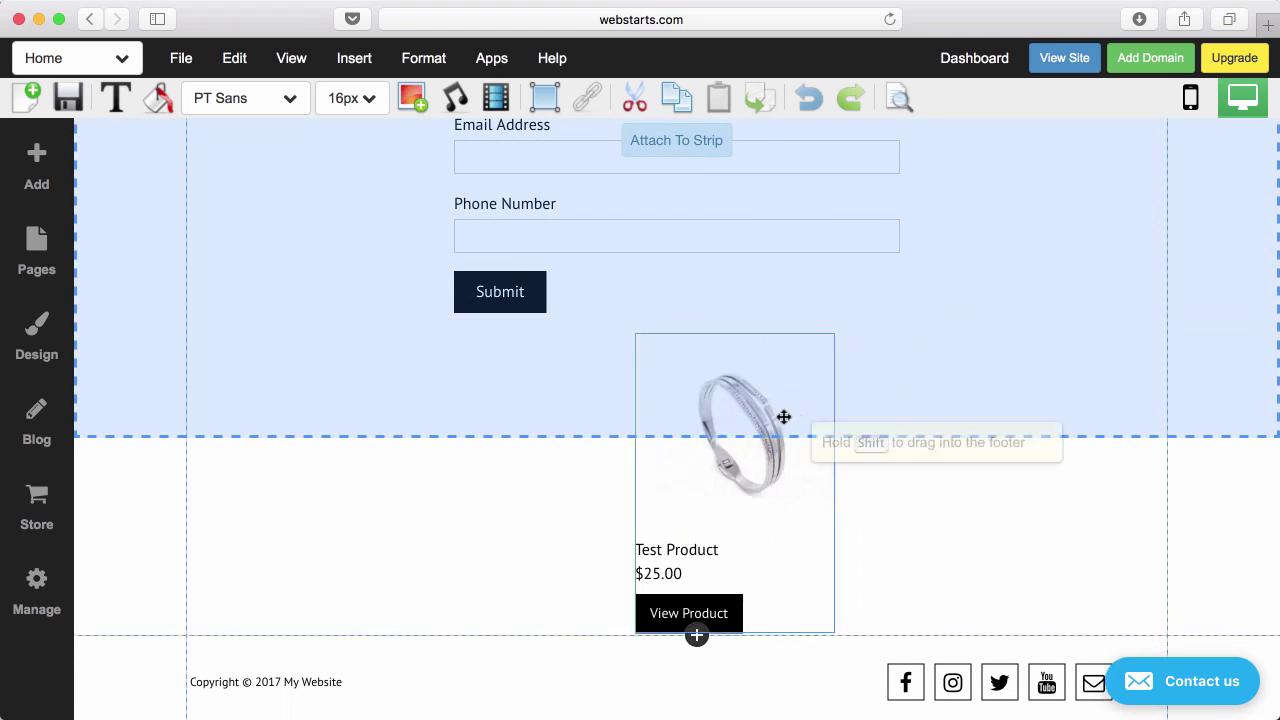
left_click(760, 425)
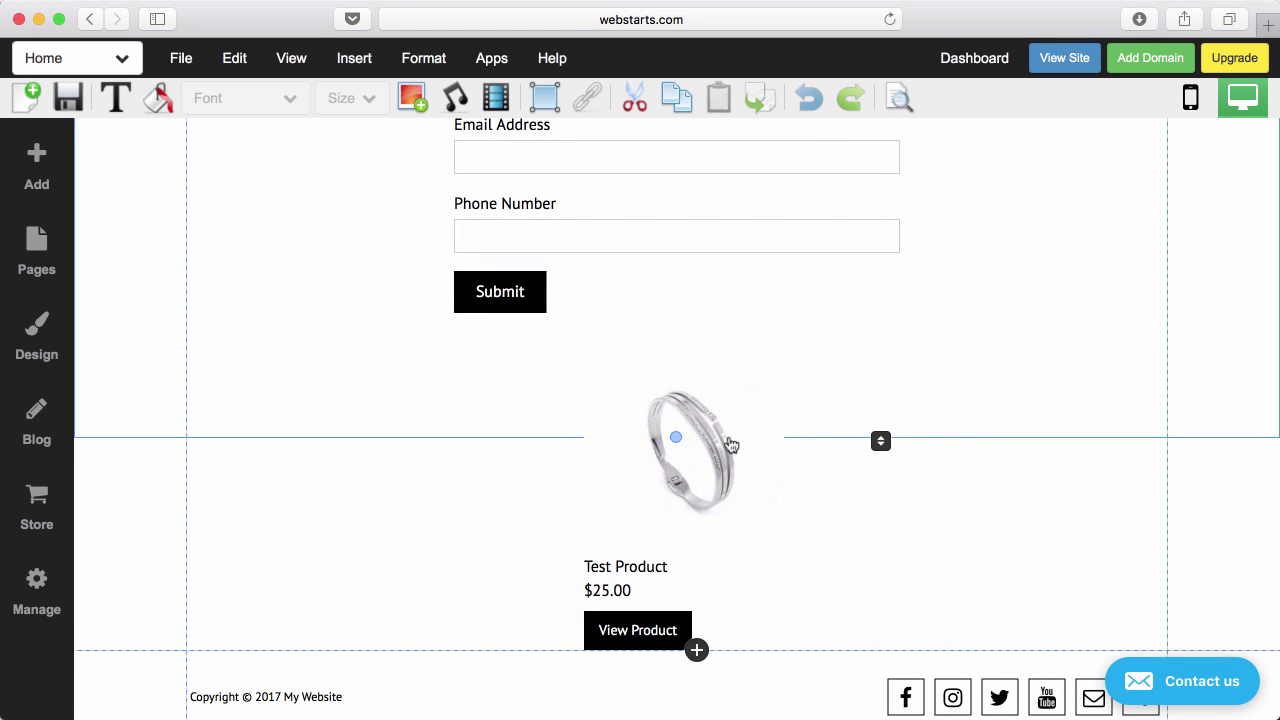
left_click(677, 437)
left_click_drag(687, 545, 883, 462)
left_click(827, 257)
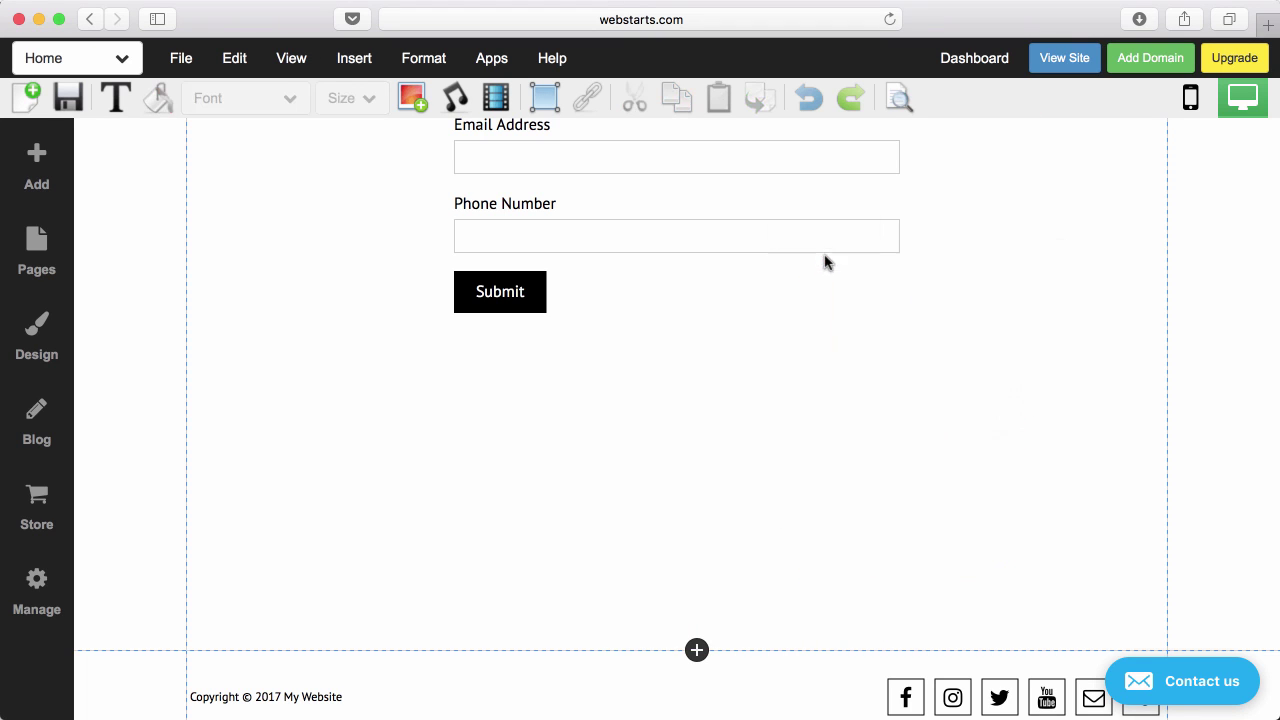
scroll(806, 452, "up", 15)
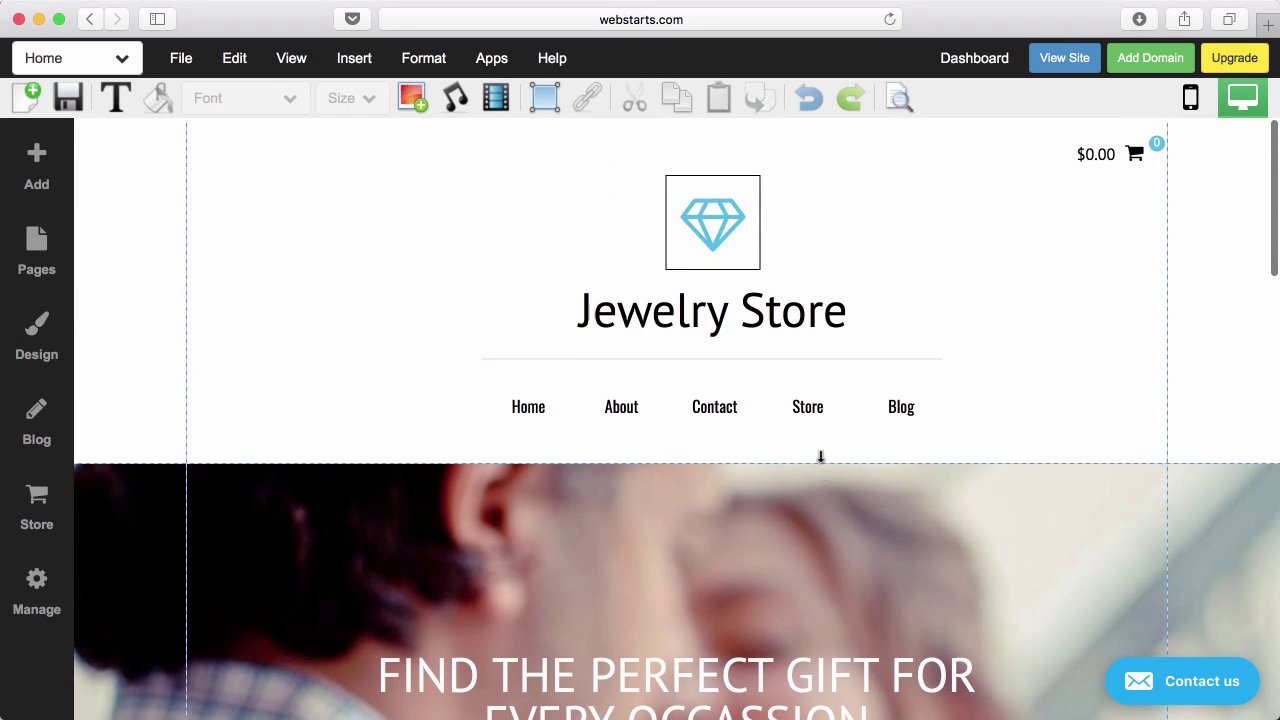